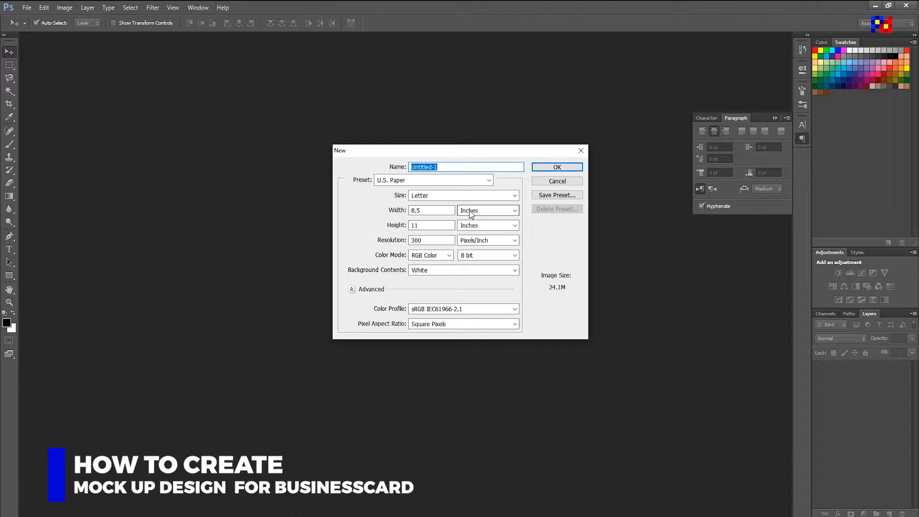
Step: Set the new document's size to 2000 by 2000 pixels and its resolution to 100 pixels/inch
click(471, 215)
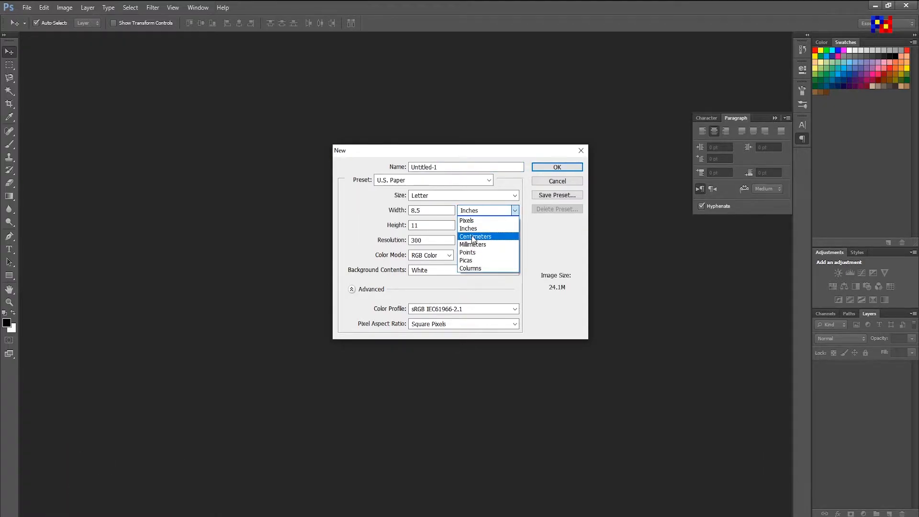
click(467, 220)
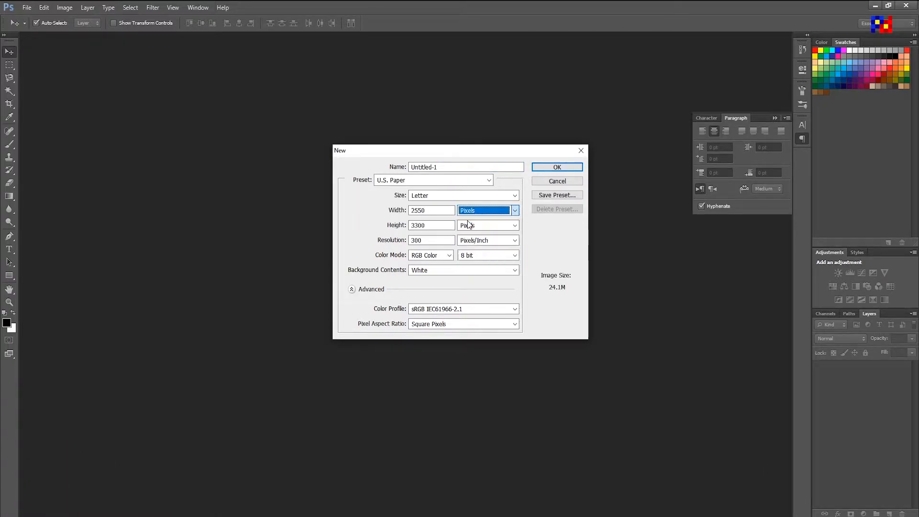
double_click(427, 211)
text(2000)
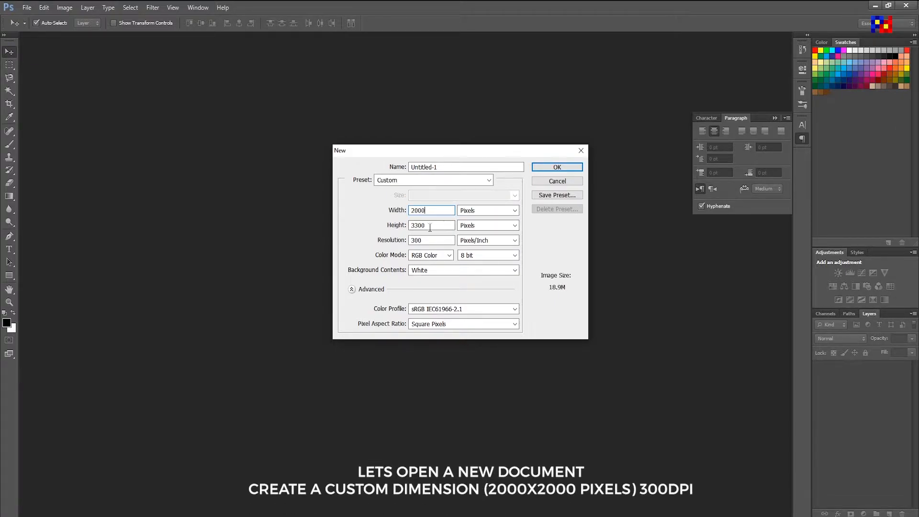
drag(419, 226, 410, 226)
text(20)
drag(414, 240, 404, 240)
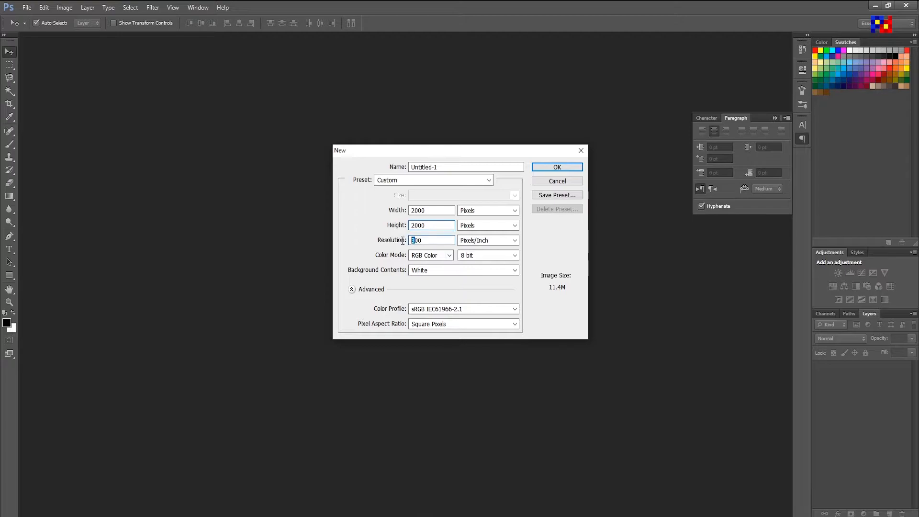
text(1)
Step: Name the new document BUSINESS CARD MOCK UP and create it
double_click(483, 168)
text(b)
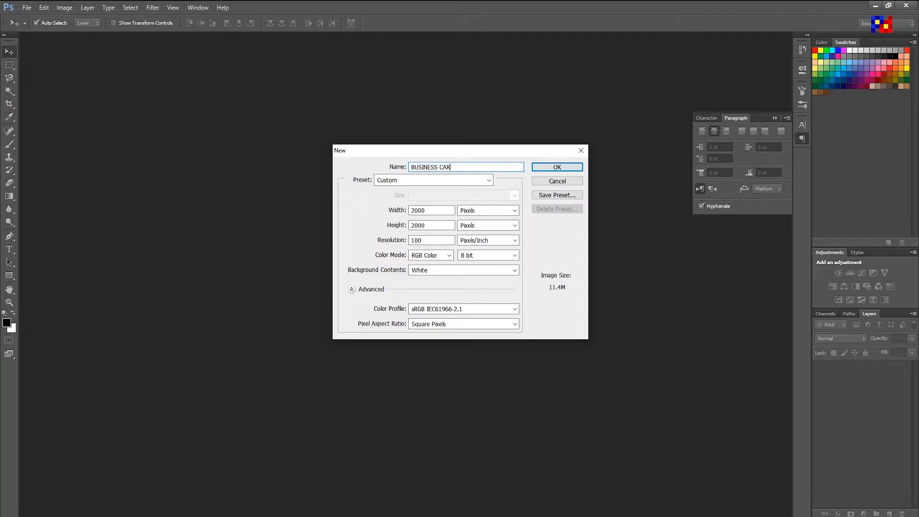
text(USINESS CARD MOC UP)
click(468, 167)
text(K)
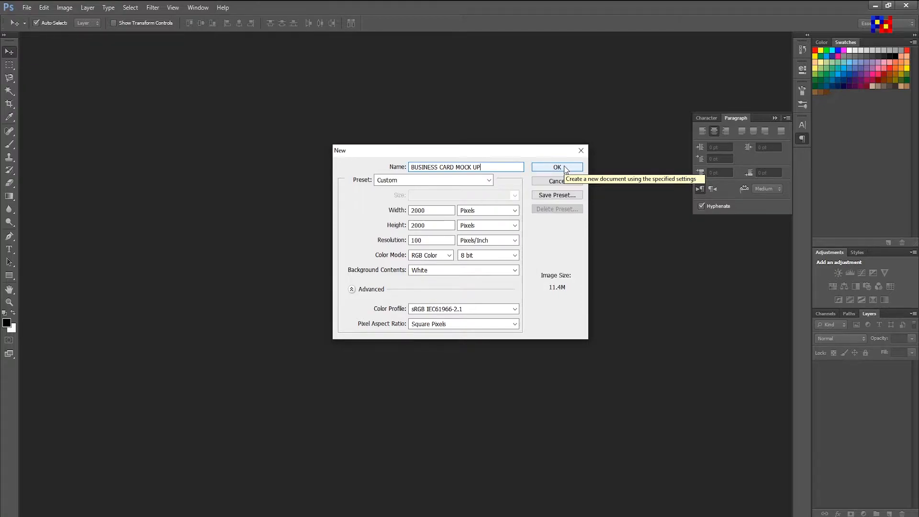
click(557, 167)
Step: Open the BLACK TEXTURE file, copy its texture centred onto the BUSINESS CARD MOCK UP canvas, and close the texture file
key(ctrl+o)
double_click(389, 212)
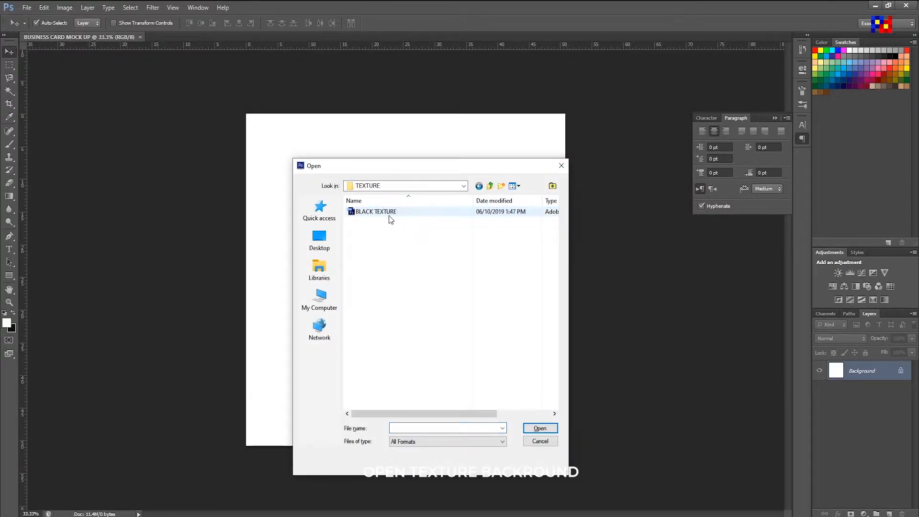
click(389, 213)
click(540, 428)
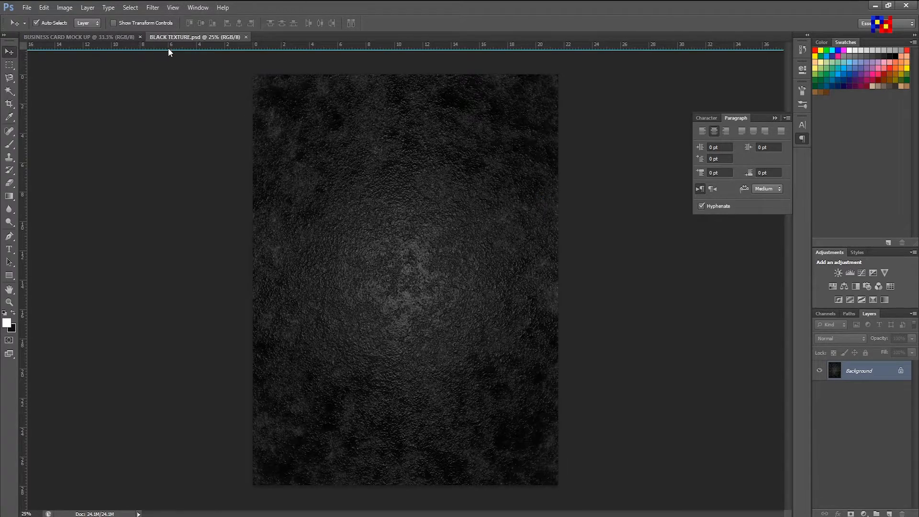
drag(187, 36, 632, 294)
drag(520, 278, 256, 78)
drag(842, 377, 461, 264)
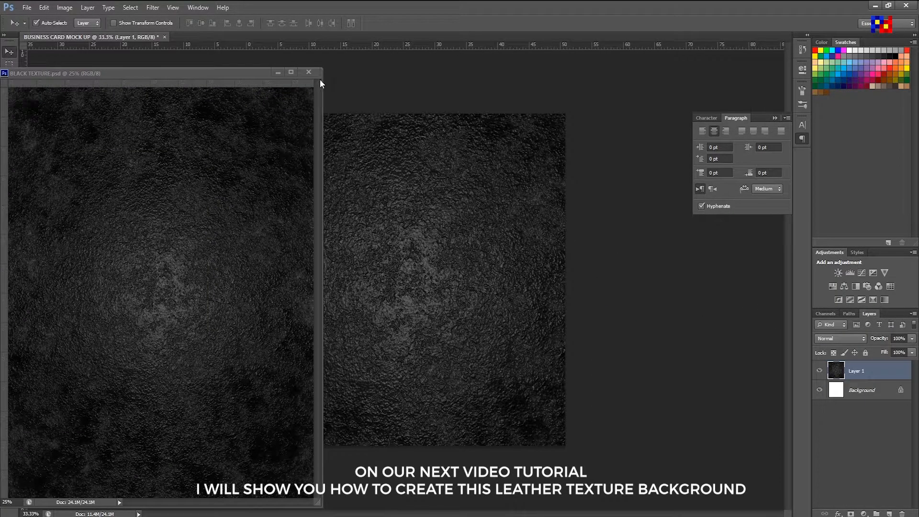
click(309, 72)
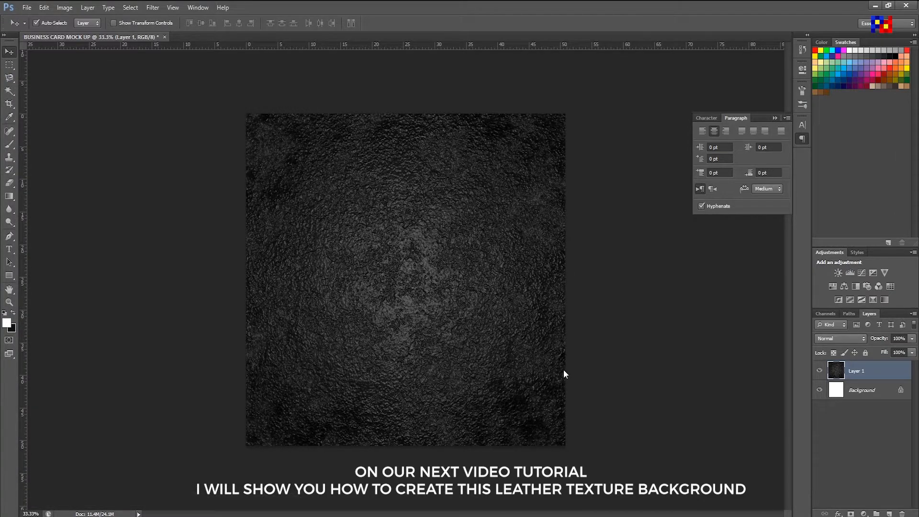
Step: Scale the texture layer down to about the canvas width and reposition it over the canvas
key(ctrl+t)
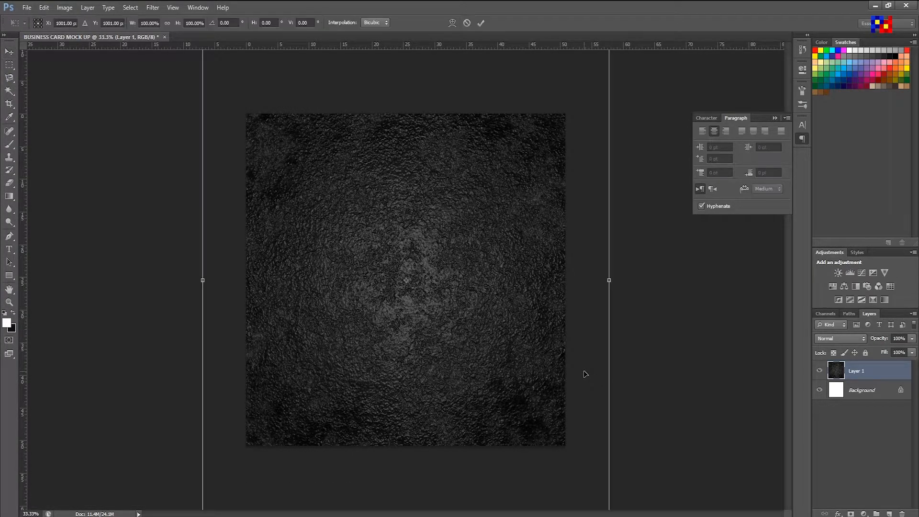
drag(569, 151, 562, 225)
drag(602, 81, 569, 124)
drag(497, 240, 518, 229)
drag(581, 199, 581, 151)
drag(587, 65, 567, 92)
drag(427, 347, 421, 329)
key(Return)
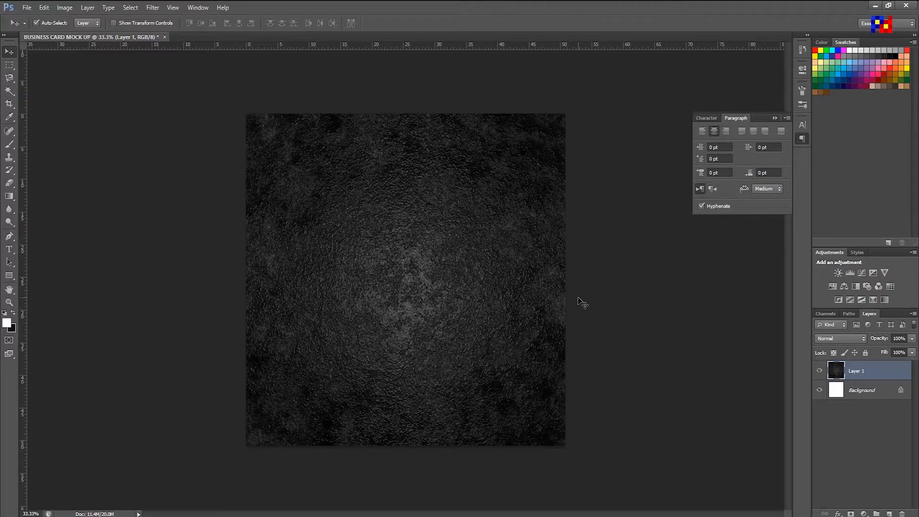
Step: Rotate the texture layer sideways and adjust its position so it covers the whole canvas
key(ctrl+t)
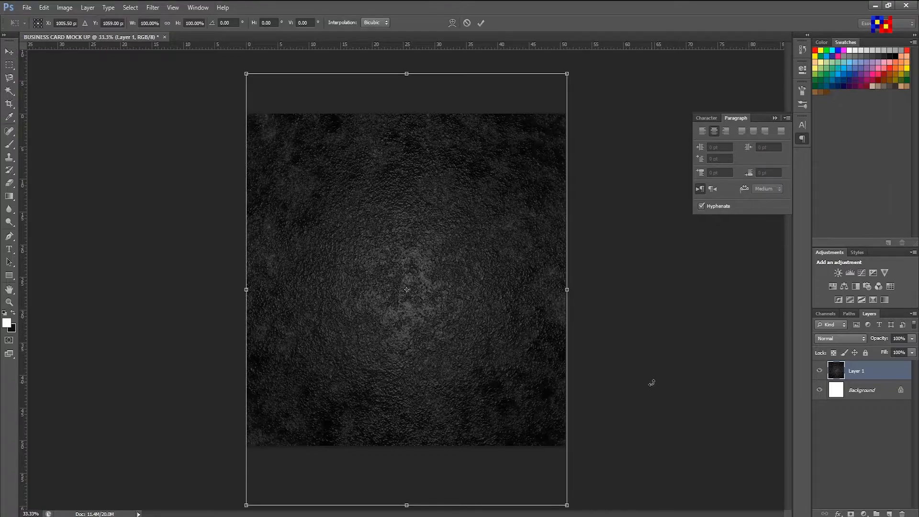
drag(648, 380, 356, 398)
drag(369, 301, 314, 246)
drag(506, 354, 564, 402)
key(Return)
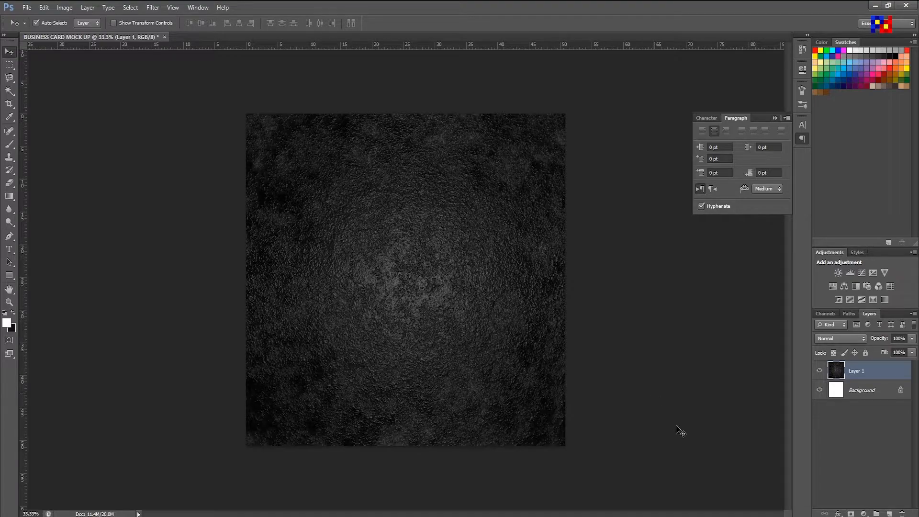
Step: Add a Levels adjustment layer above the texture and lower the white input level to 217
click(864, 514)
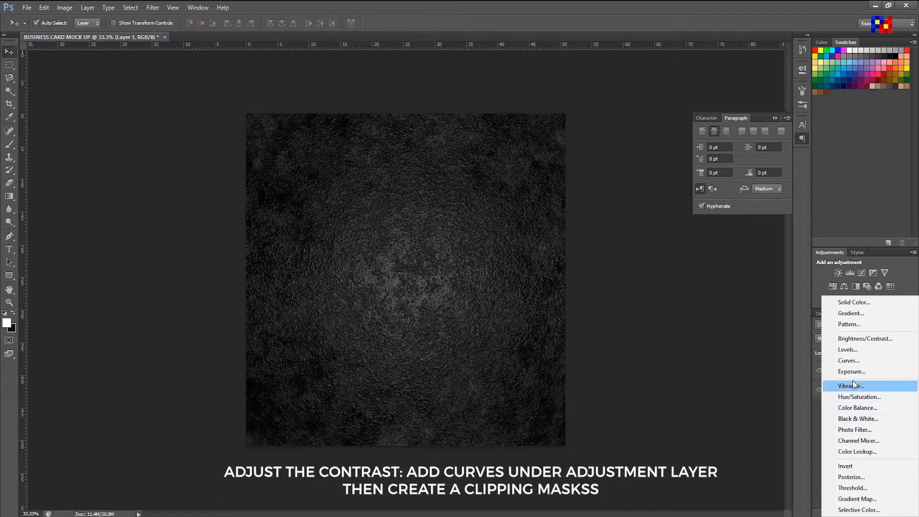
click(850, 349)
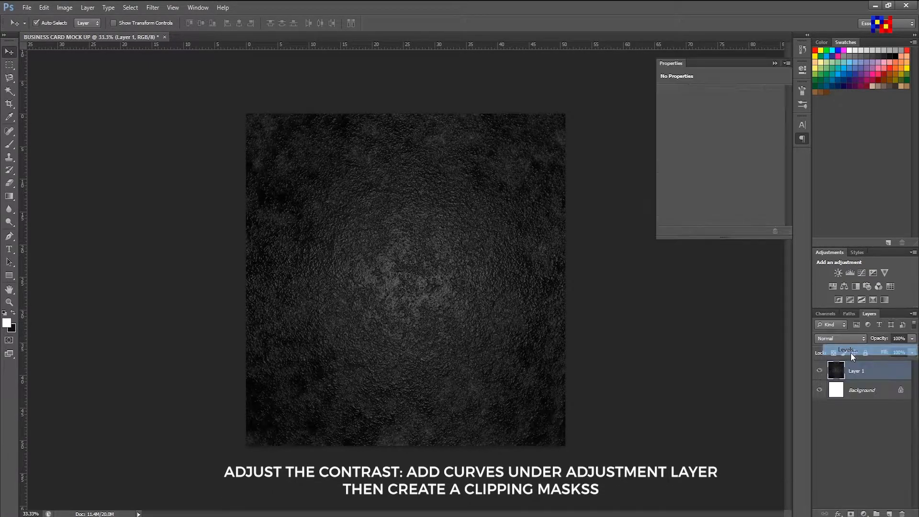
drag(779, 165, 719, 166)
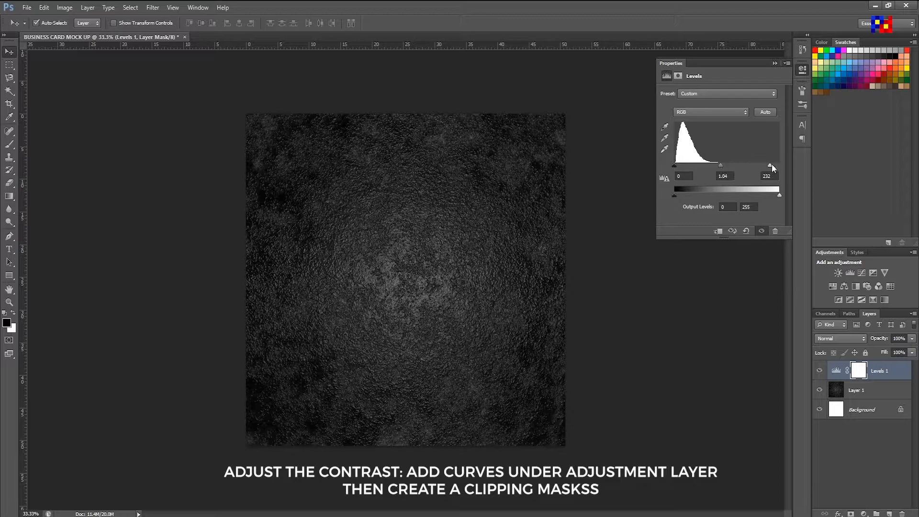
drag(762, 165, 763, 164)
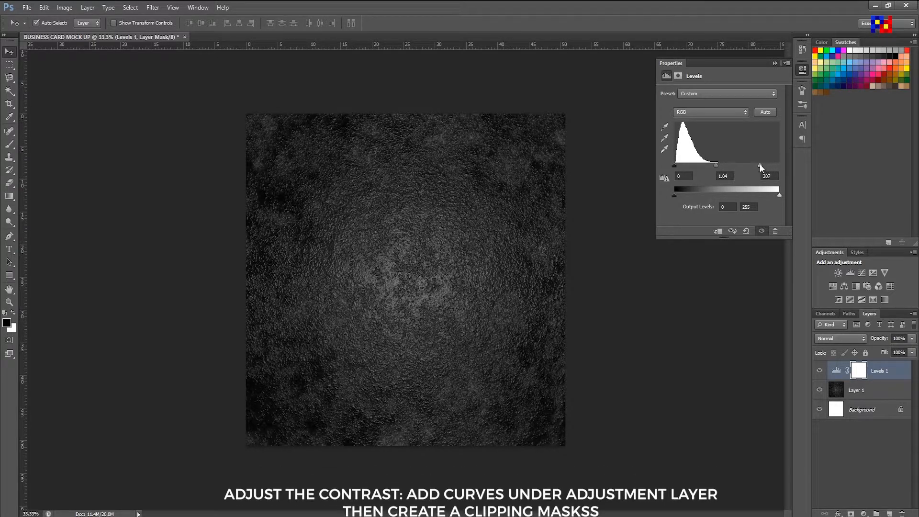
click(707, 282)
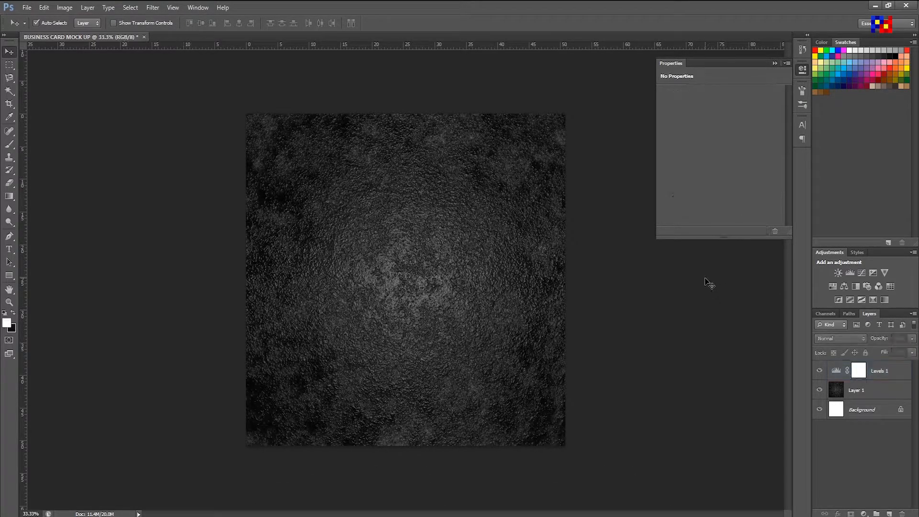
Step: Clip the Levels 1 adjustment to the texture layer with a clipping mask
click(876, 371)
right_click(876, 371)
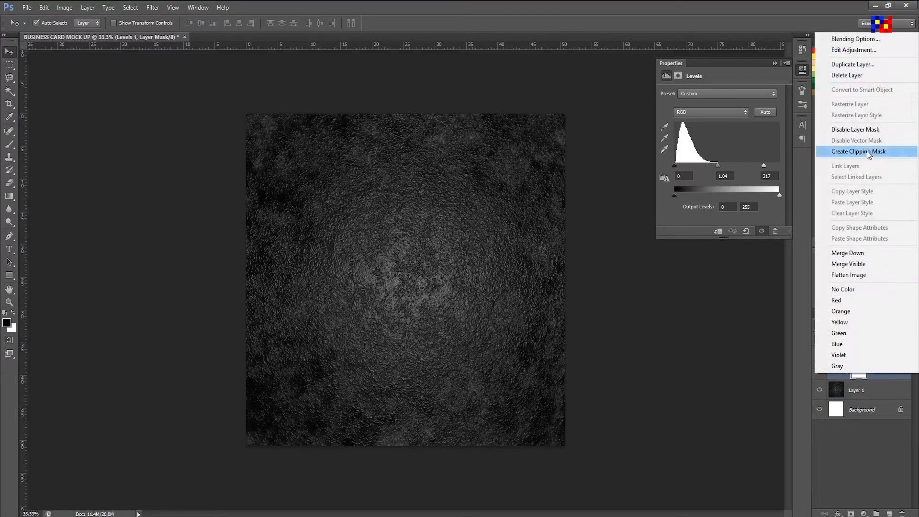
click(882, 151)
Step: Group the Levels 1 and Layer 1 layers and name the group background
click(870, 395)
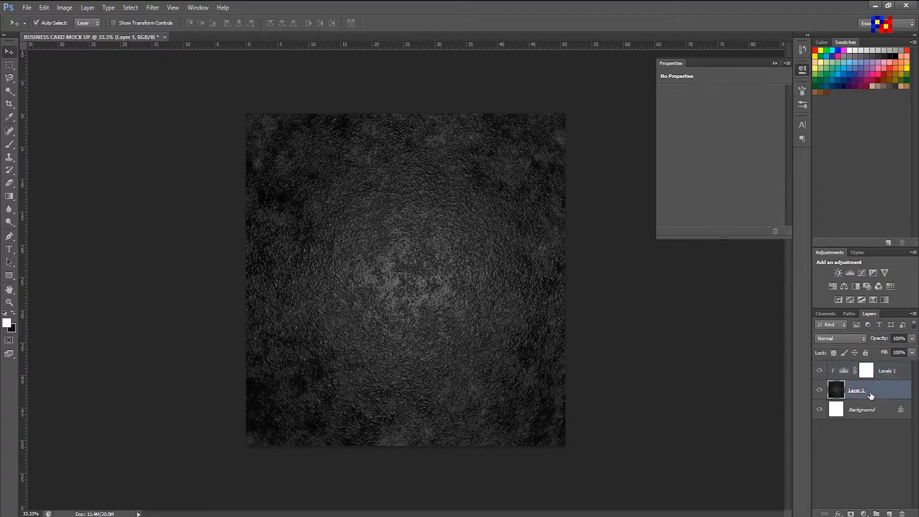
click(882, 379)
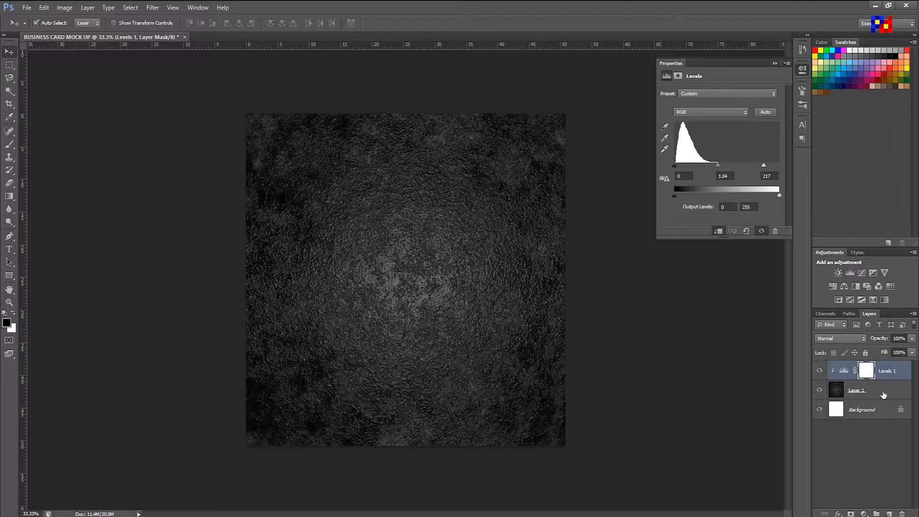
click(883, 395)
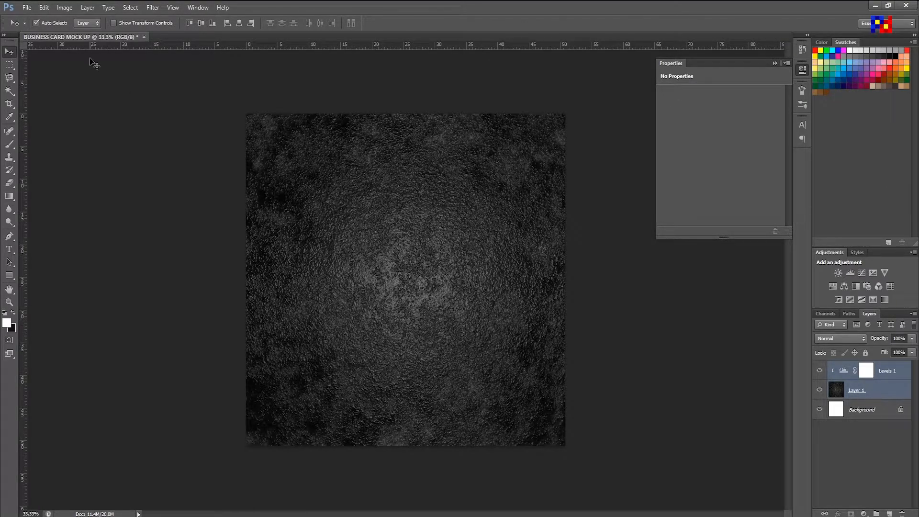
click(44, 9)
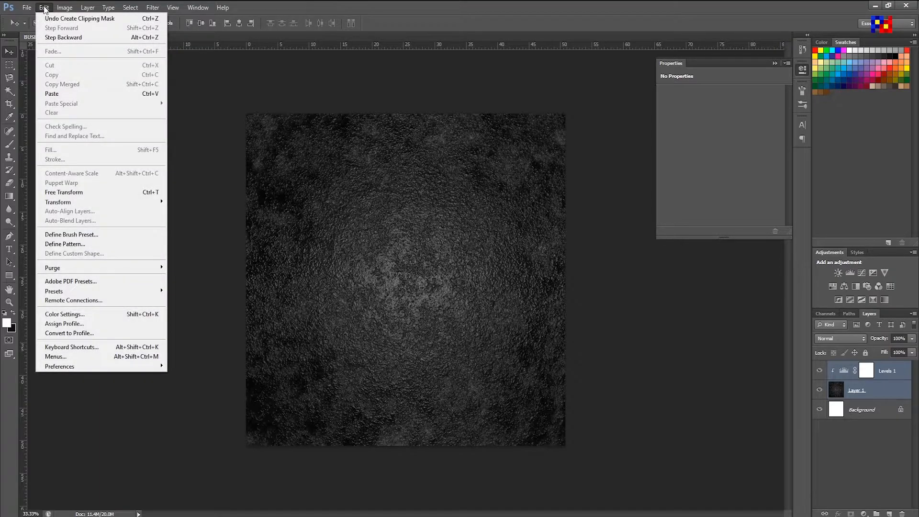
mouse_move(65, 8)
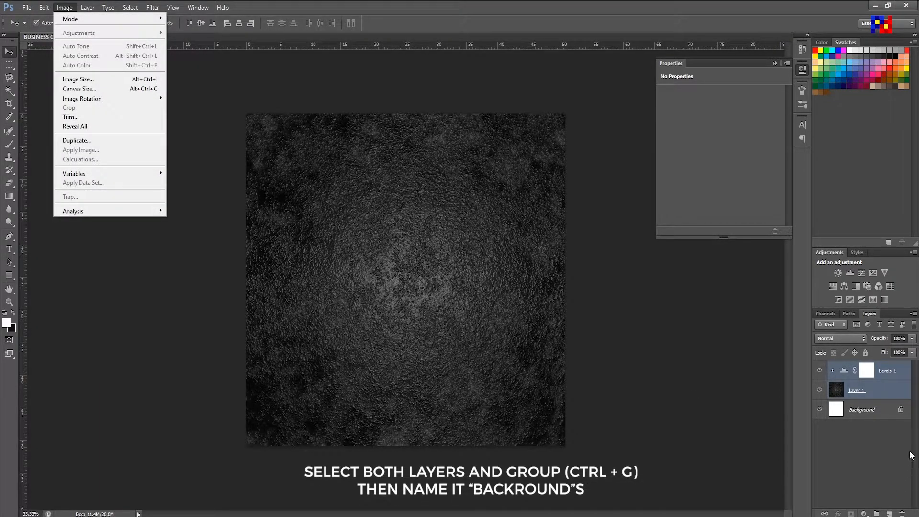
ctrl+click(893, 390)
ctrl+click(893, 392)
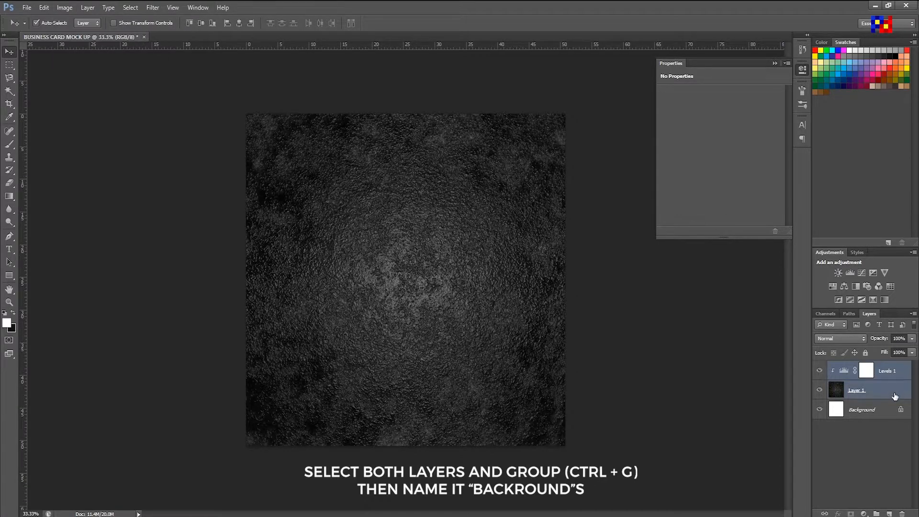
key(ctrl+g)
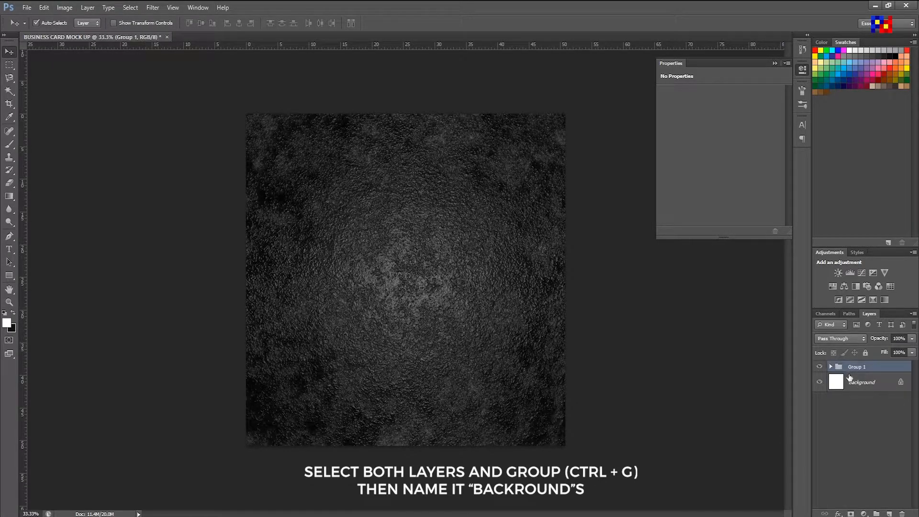
double_click(855, 367)
text(background)
click(906, 397)
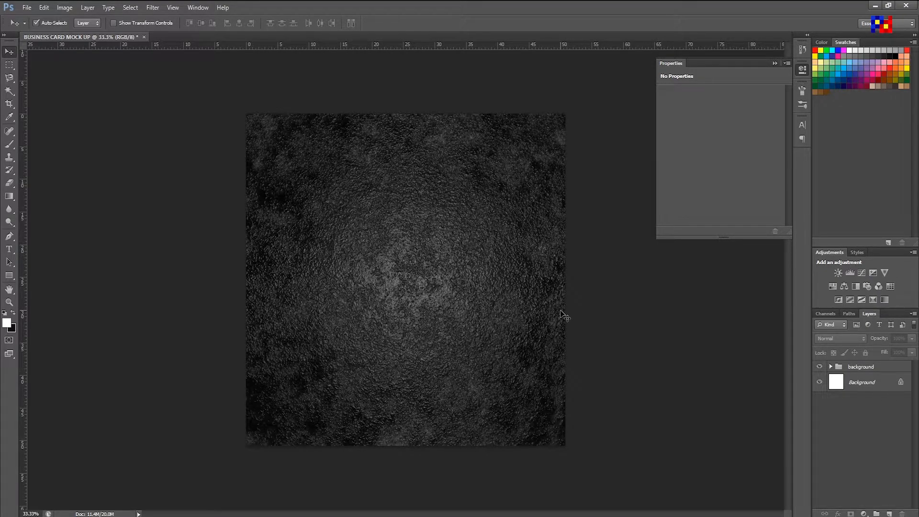
Step: Create a new document 3.5 inches wide and 2 inches high at 300 pixels/inch for the card placeholder
click(28, 8)
click(34, 19)
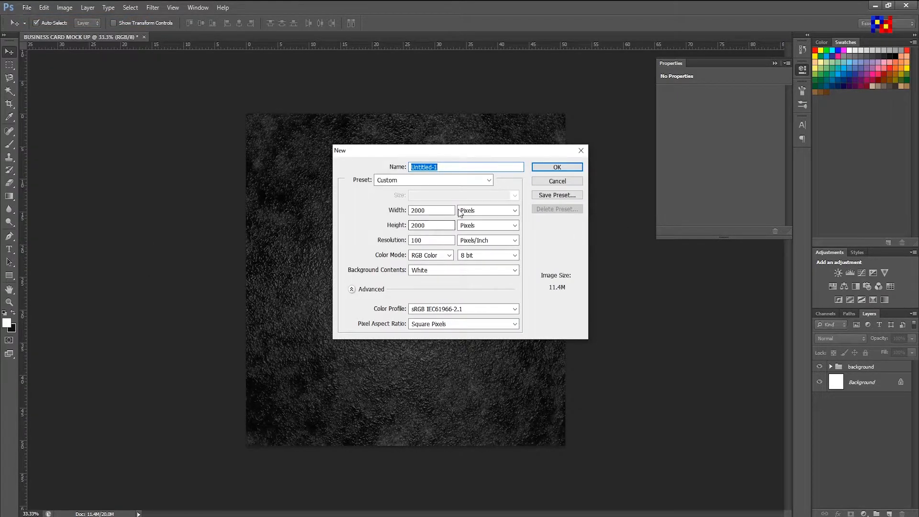
click(486, 210)
click(471, 220)
double_click(445, 213)
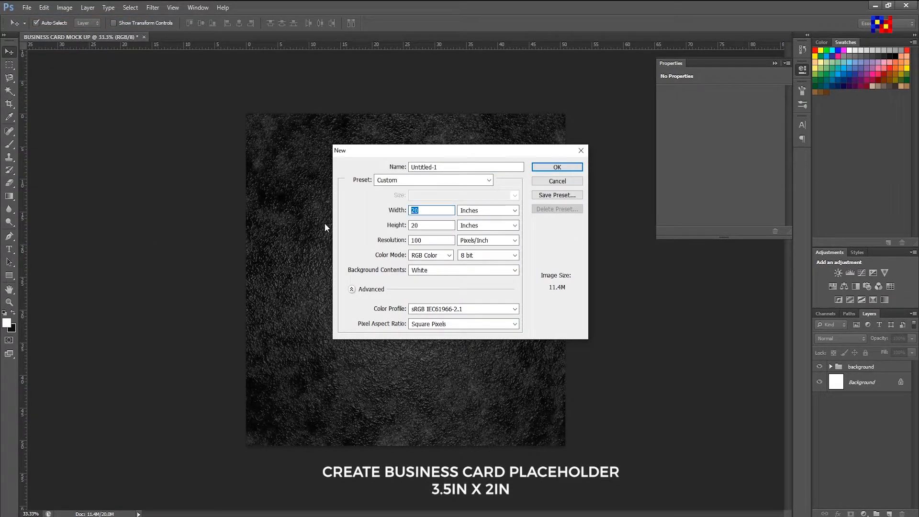
text(3.5)
double_click(416, 225)
text(2)
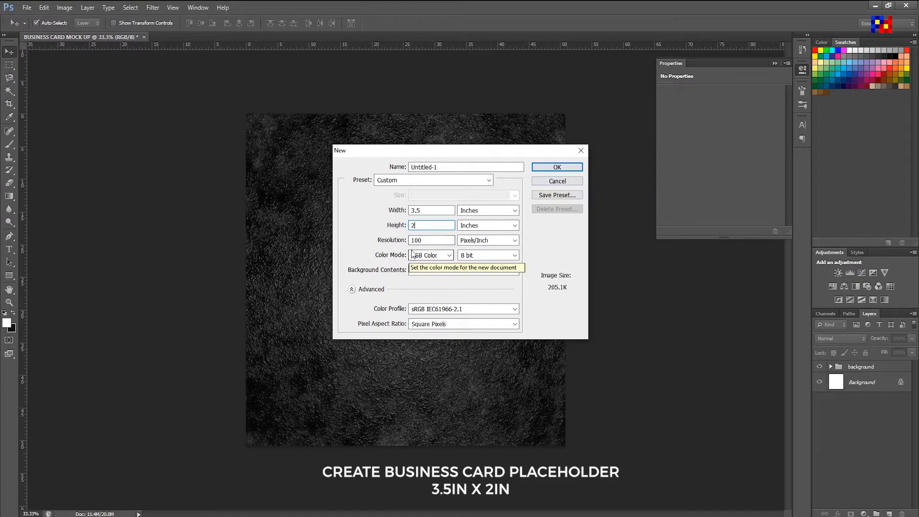
drag(414, 240, 410, 240)
text(3)
click(559, 168)
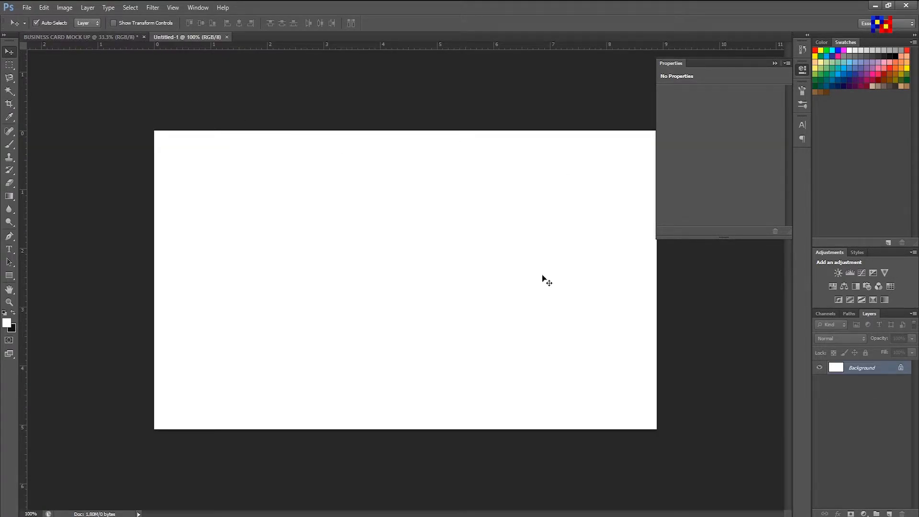
Step: Copy the blank white card onto the upper part of the mock-up canvas and close the card document
drag(214, 37, 352, 282)
drag(689, 288, 537, 273)
drag(884, 371, 532, 161)
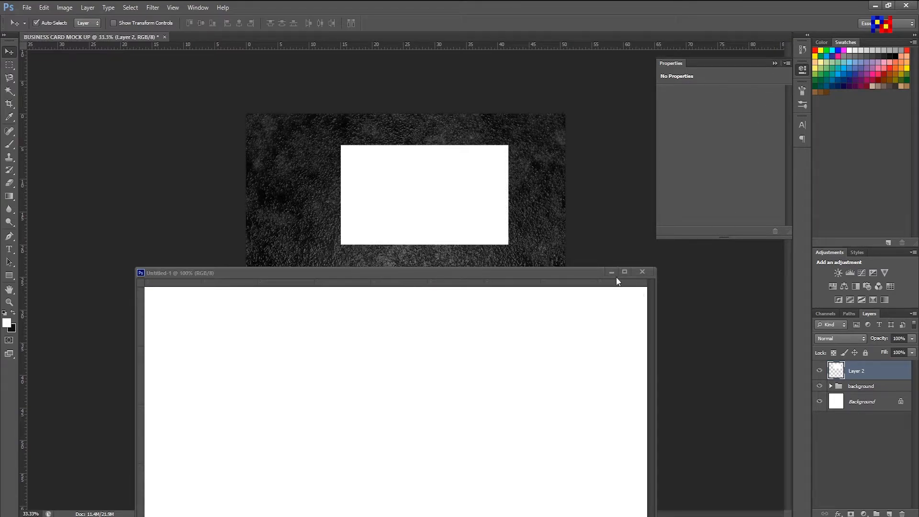
click(642, 272)
Step: Duplicate the white card below the original on the canvas and name the copy's layer front
drag(376, 208, 395, 370)
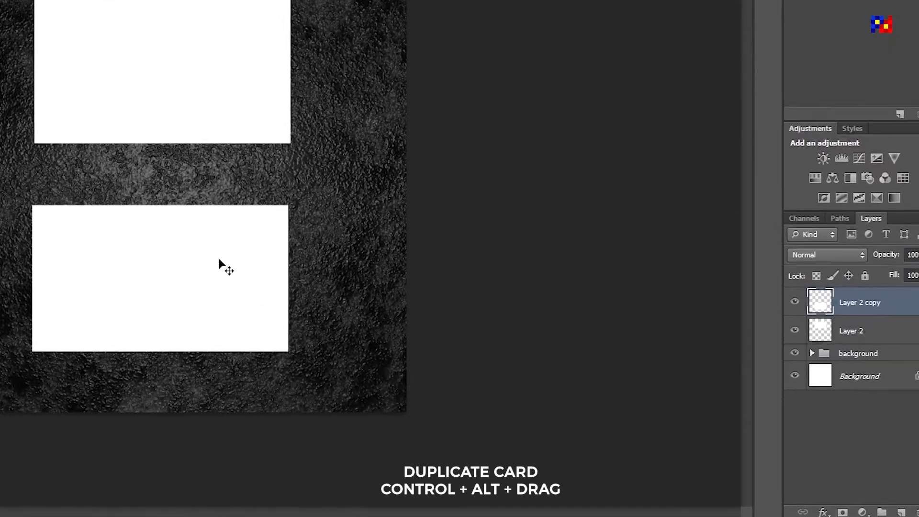
drag(455, 343, 457, 333)
double_click(863, 266)
text(fro)
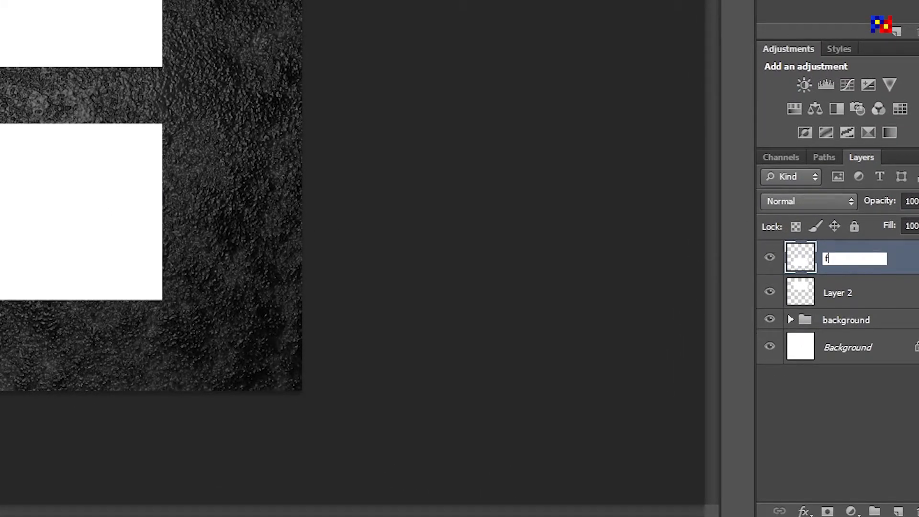
text(nt)
Step: Rename the upper card's layer, Layer 2, as back
click(854, 294)
double_click(861, 293)
text(back)
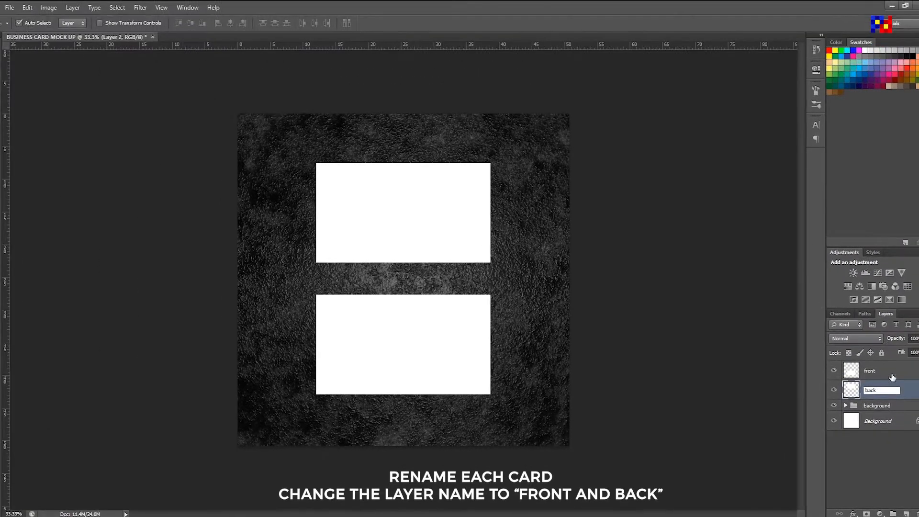
Step: Group the front and back layers, name the group cards, and expand it to show its layers
click(869, 263)
shift+click(871, 298)
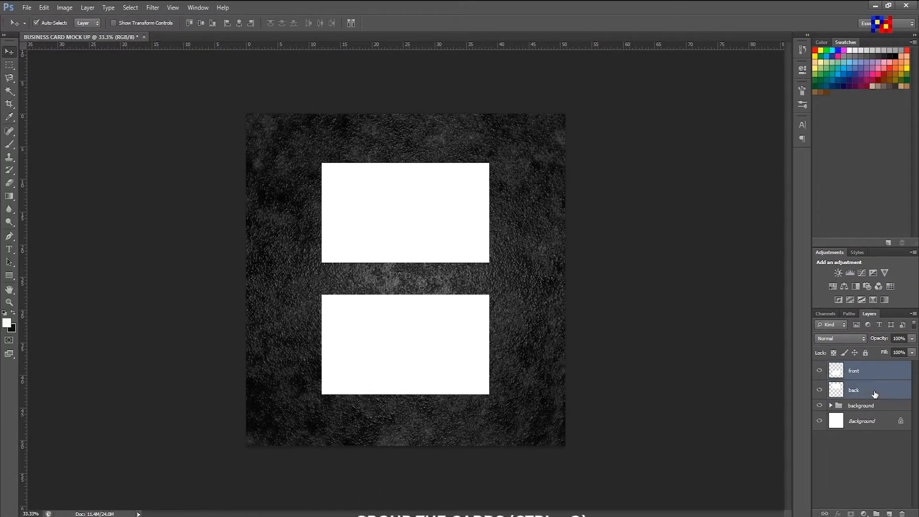
key(ctrl+g)
double_click(855, 367)
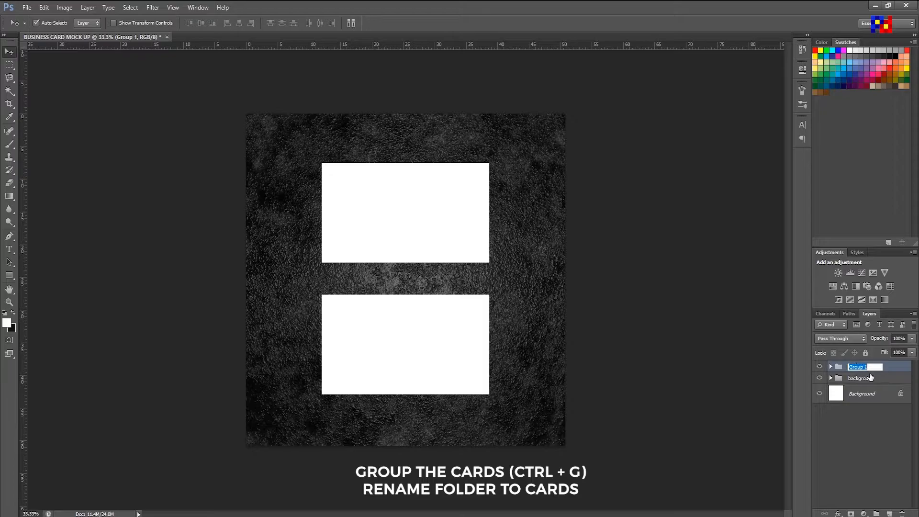
text(cards)
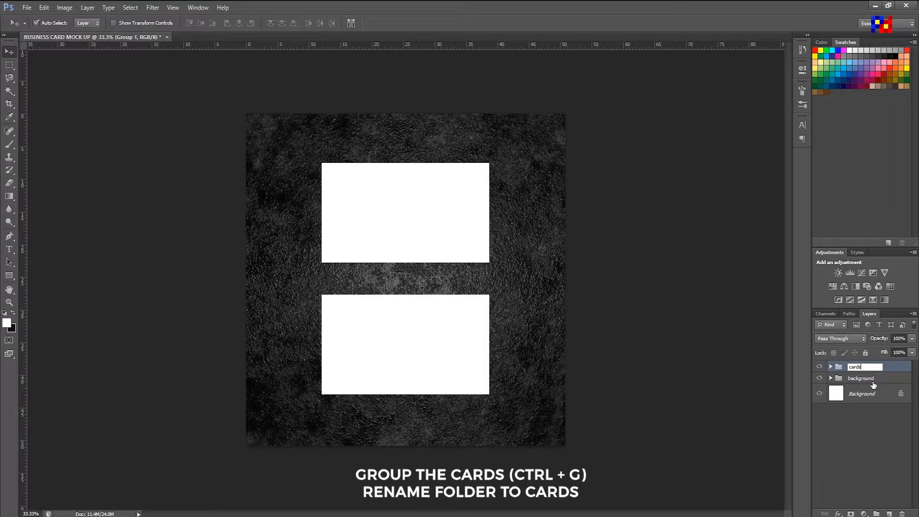
click(871, 416)
click(831, 367)
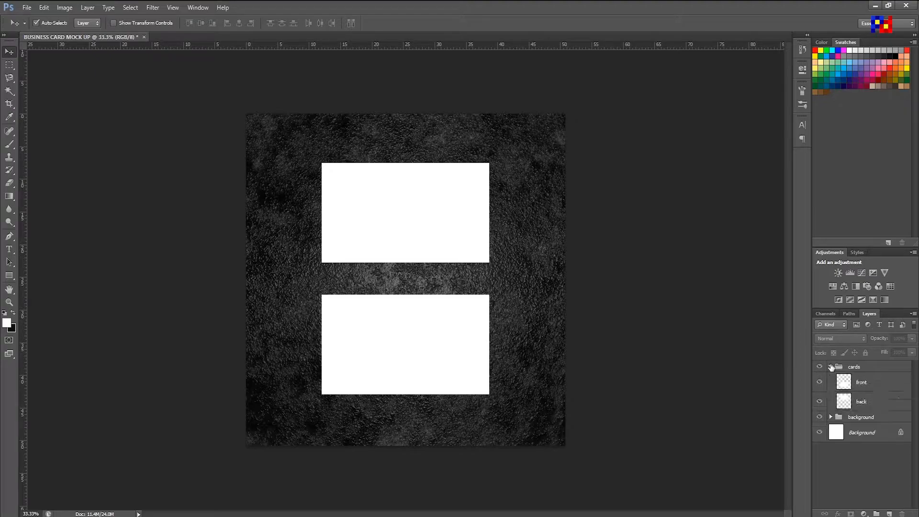
click(867, 383)
key(ctrl+t)
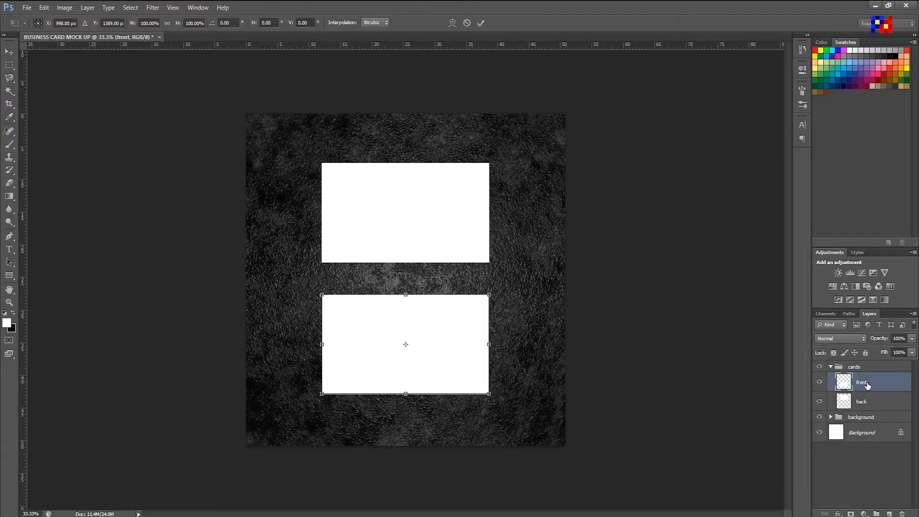
key(Escape)
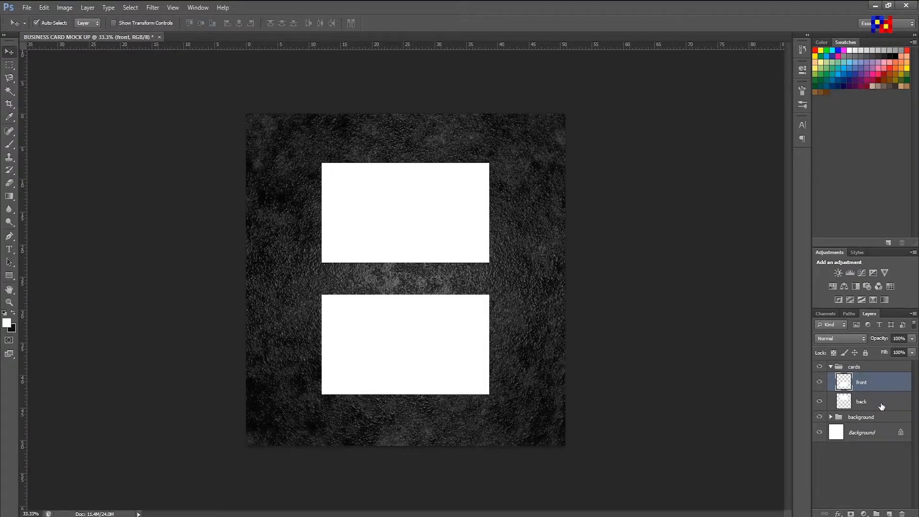
Step: Swap the positions of the two cards so that the front card sits above the back card on the canvas
drag(456, 287, 458, 149)
drag(455, 256, 457, 385)
drag(452, 210, 452, 244)
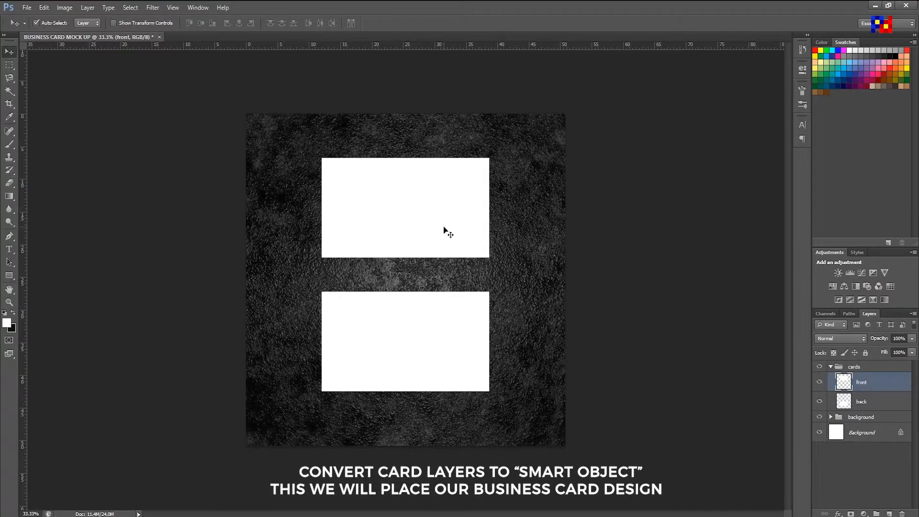
Step: Convert the front and back card layers each to a smart object
right_click(885, 386)
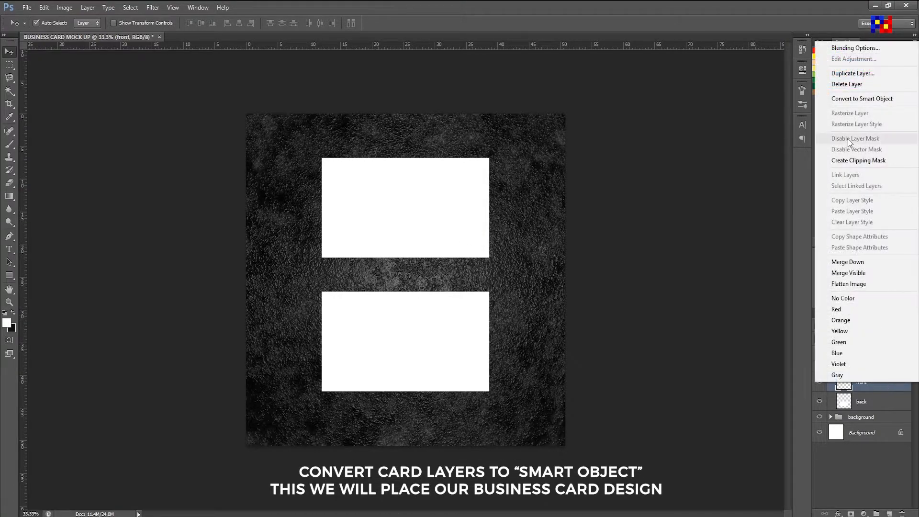
click(848, 99)
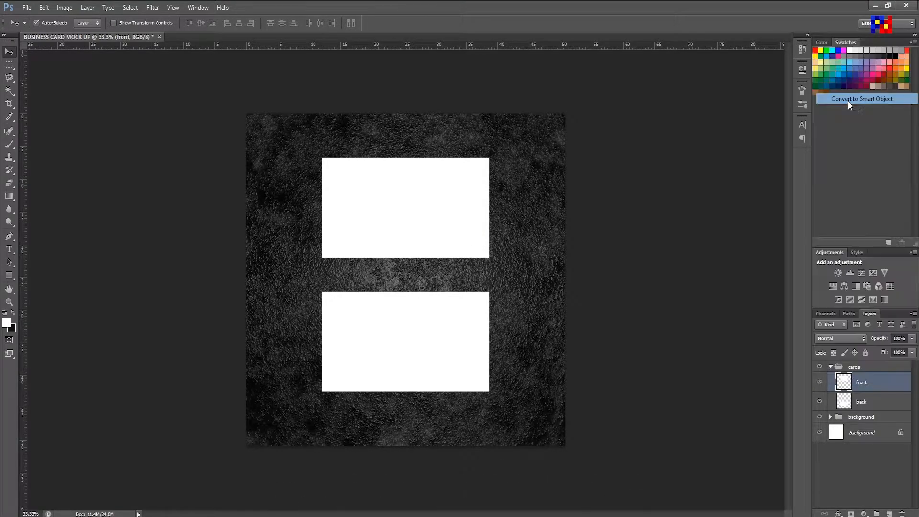
click(861, 403)
right_click(861, 403)
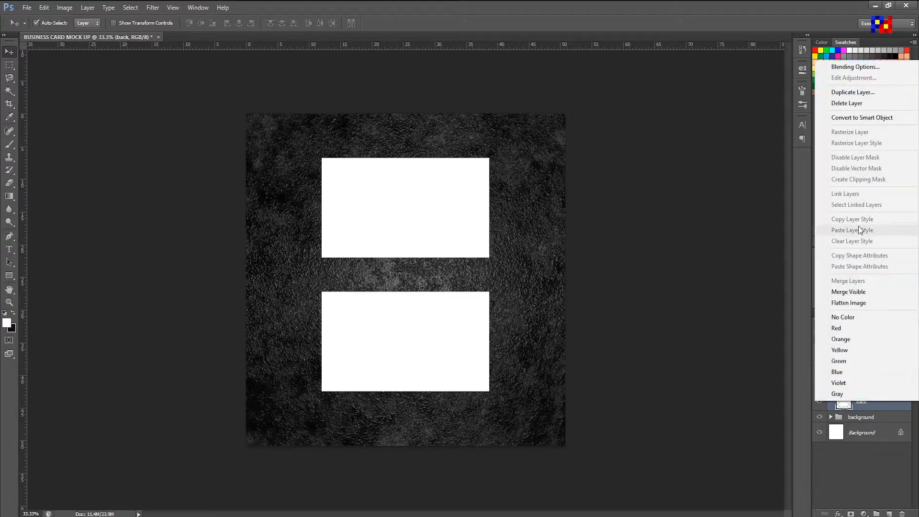
click(851, 117)
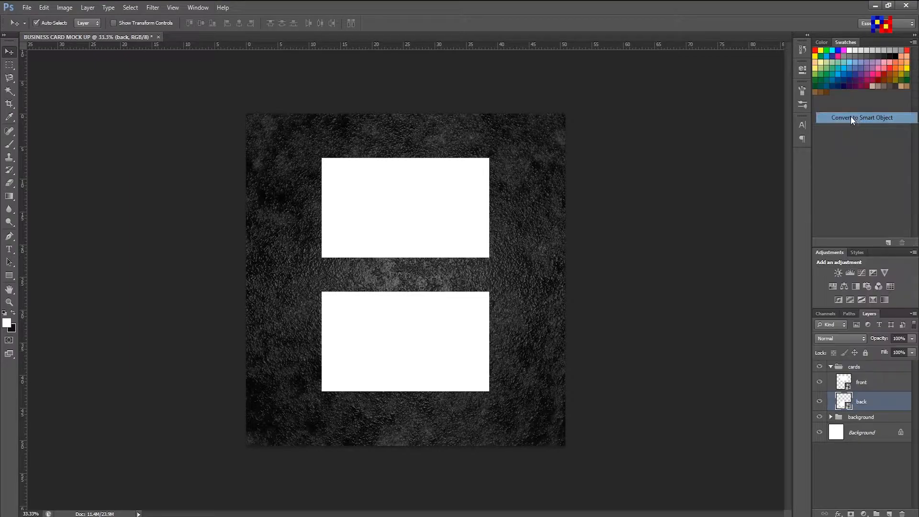
Step: Rename the two card layers as front design here and back design here, and clear the layer selection
double_click(868, 382)
click(879, 383)
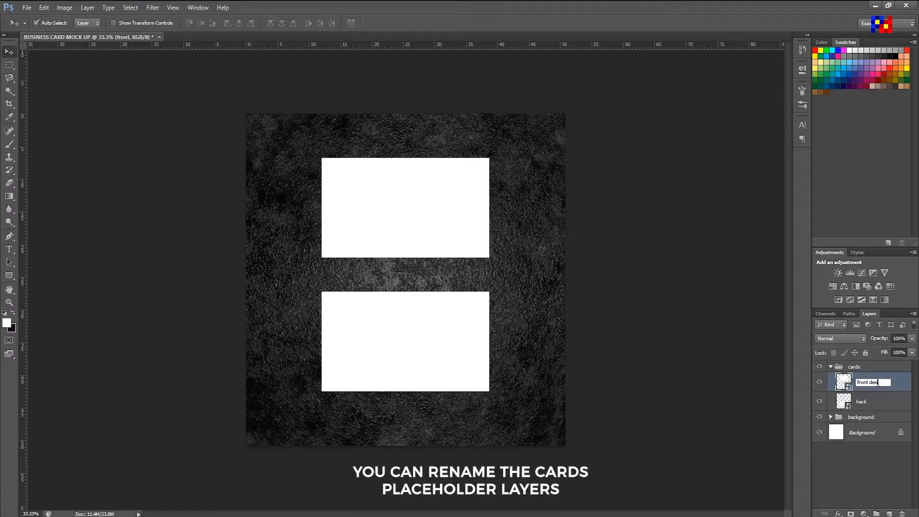
text(design here)
click(872, 407)
double_click(876, 403)
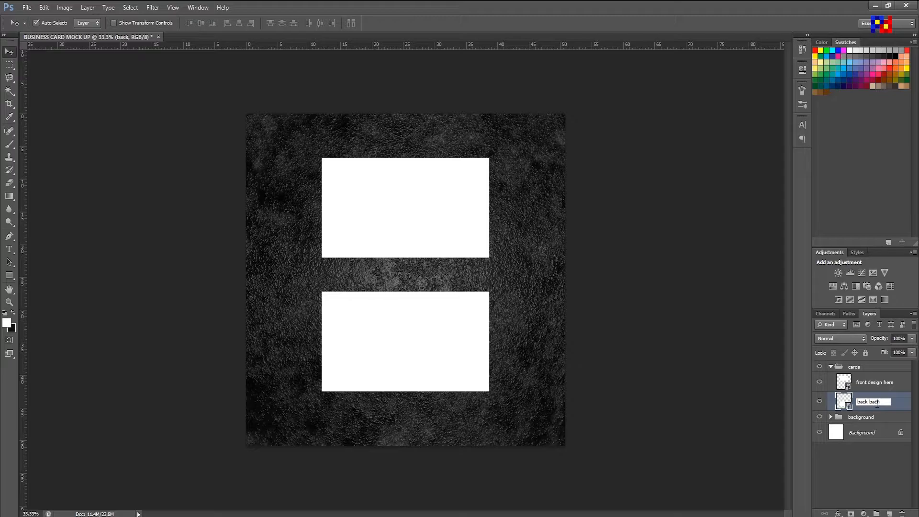
text(back back de)
text(ign here)
click(886, 432)
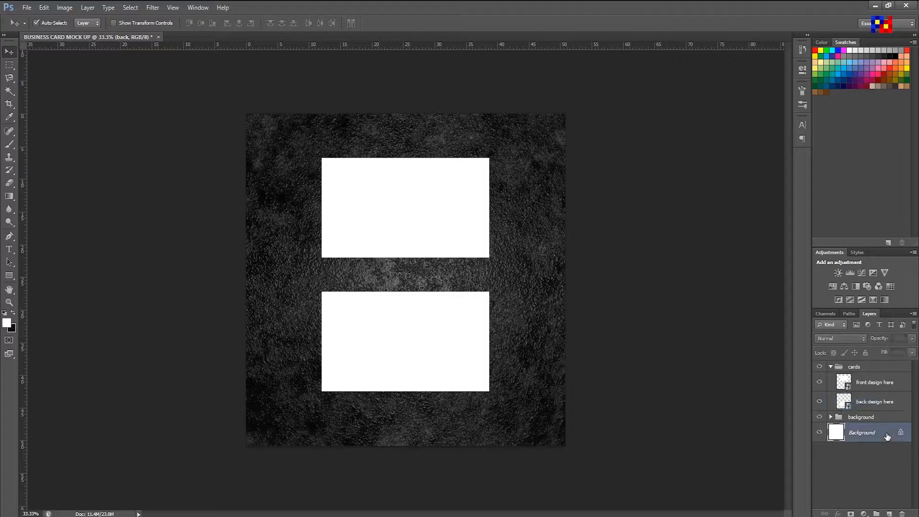
click(644, 450)
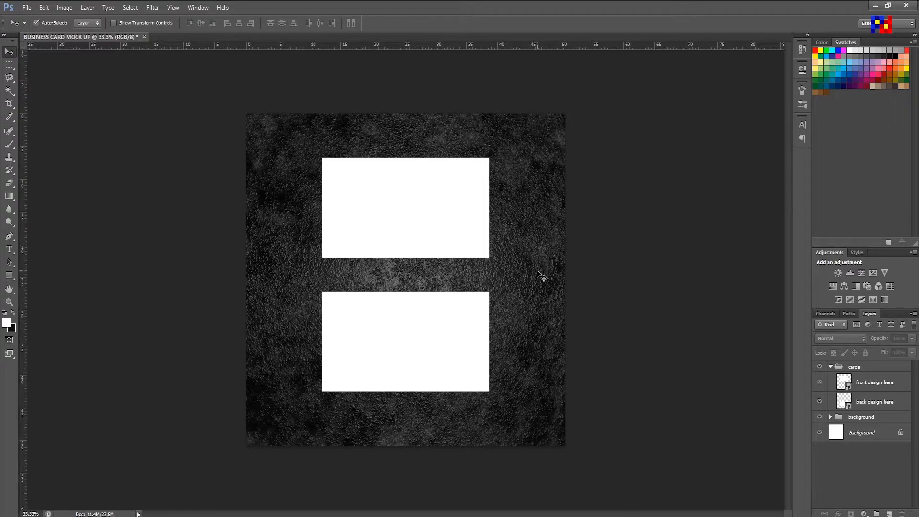
Step: Free-transform both card placeholders together and rotate them about 22.5 degrees counter-clockwise
click(878, 382)
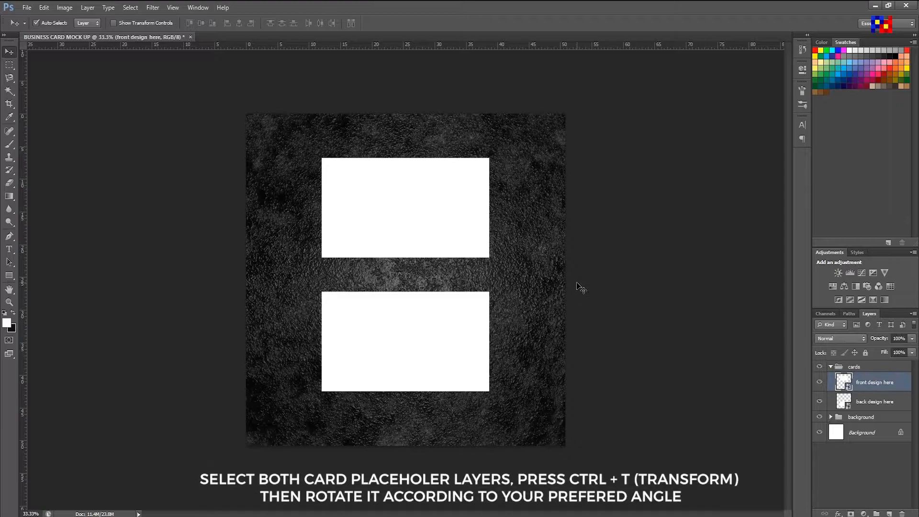
shift+click(861, 401)
key(ctrl+t)
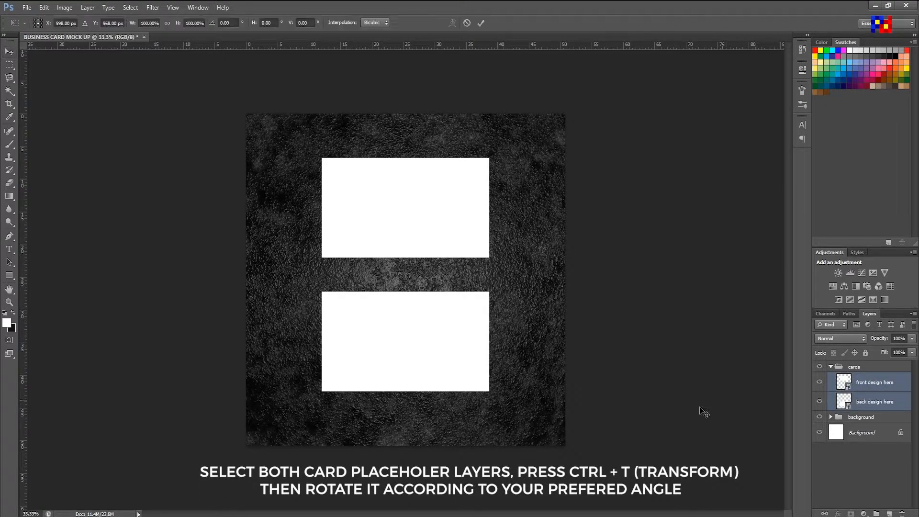
drag(659, 420, 669, 304)
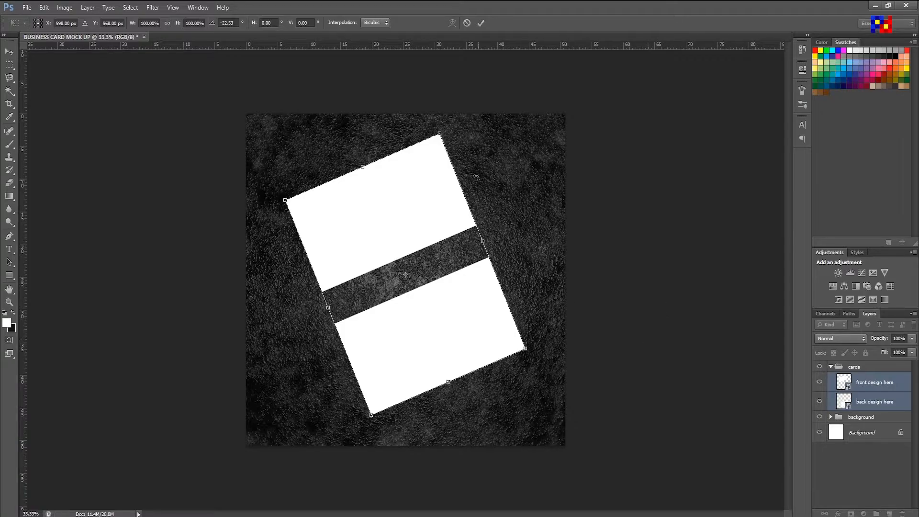
Step: Distort opposite corners of the cards for perspective, then enlarge both to about 120% width and 133% height and reposition them
mouse_move(440, 134)
mouse_down()
mouse_move(445, 173)
mouse_move(445, 148)
mouse_up()
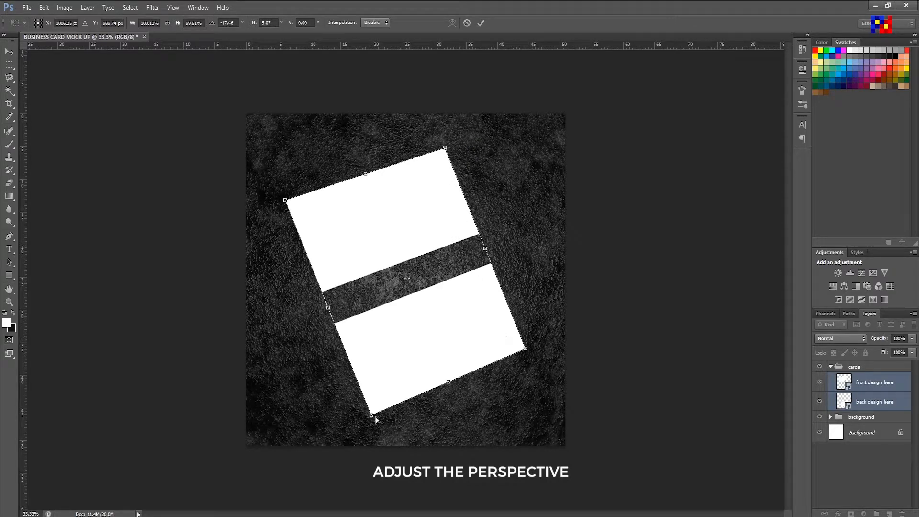
drag(372, 417, 372, 422)
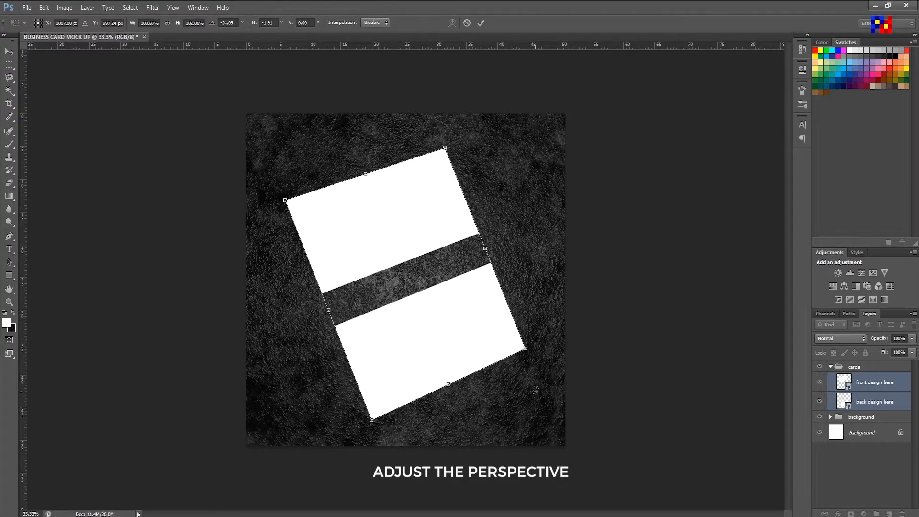
drag(525, 349, 579, 366)
drag(469, 96, 470, 109)
drag(314, 312, 336, 304)
drag(471, 343, 460, 342)
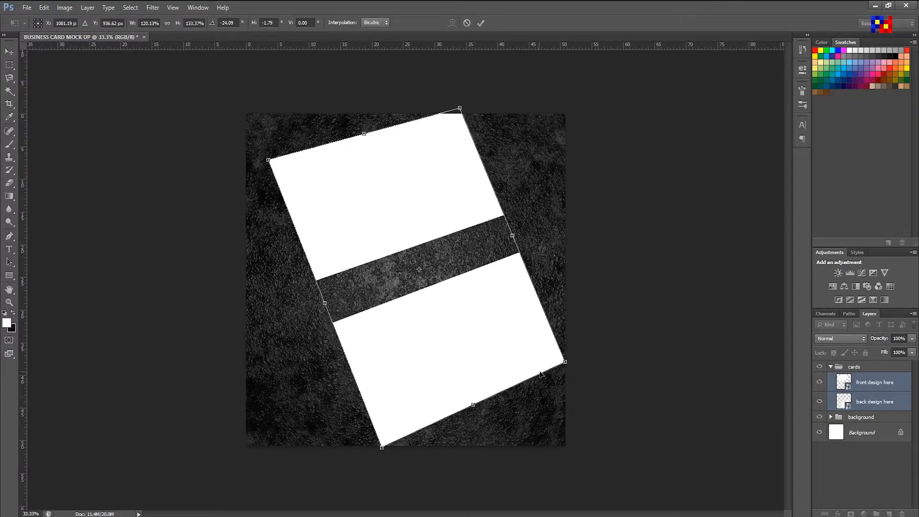
Step: Refine the perspective of the transformed cards by distorting the two corners of the upper card's far edge
drag(460, 109, 453, 128)
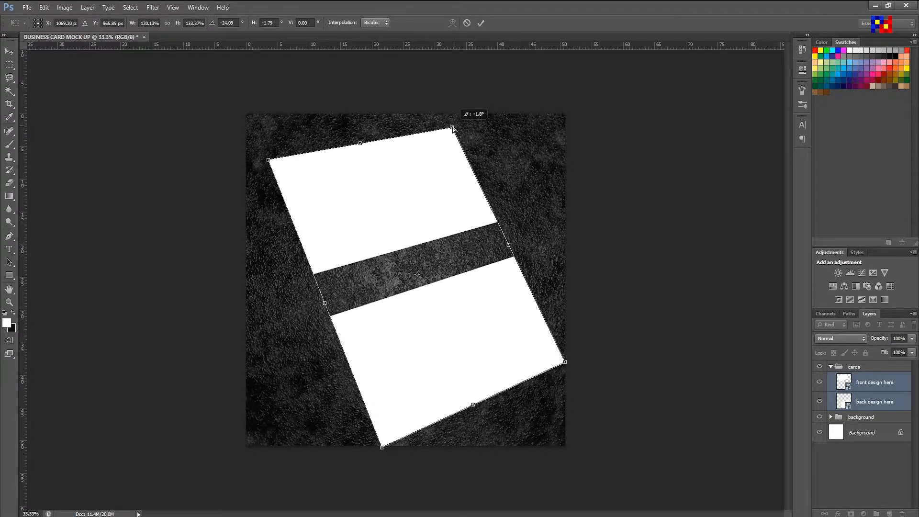
drag(271, 164, 266, 161)
drag(454, 130, 453, 122)
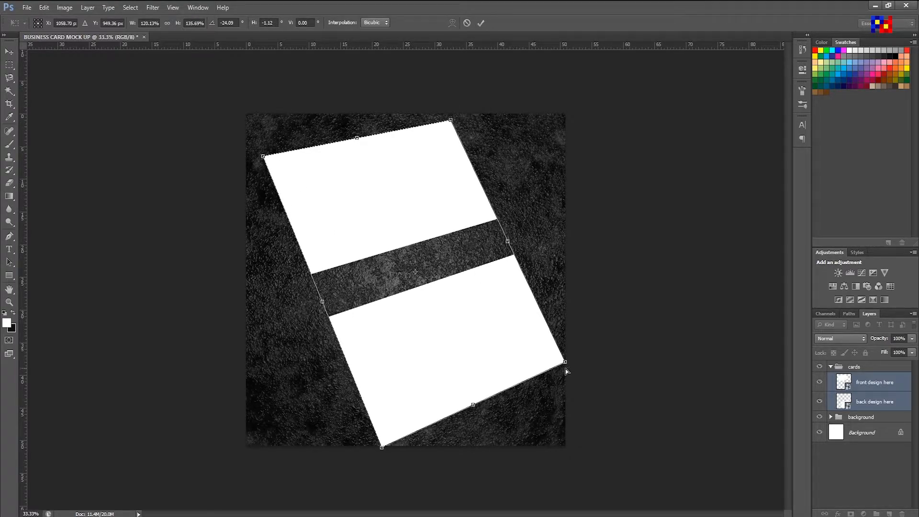
drag(451, 125, 448, 113)
drag(263, 158, 258, 158)
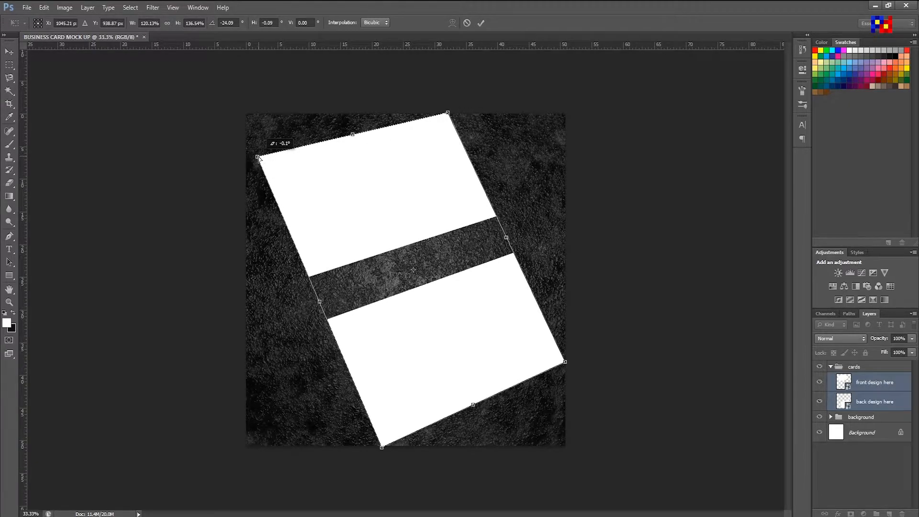
Step: Rotate both cards further to about -27.2 degrees, nudge them into place and apply the transform
drag(577, 375, 589, 362)
drag(352, 199, 350, 201)
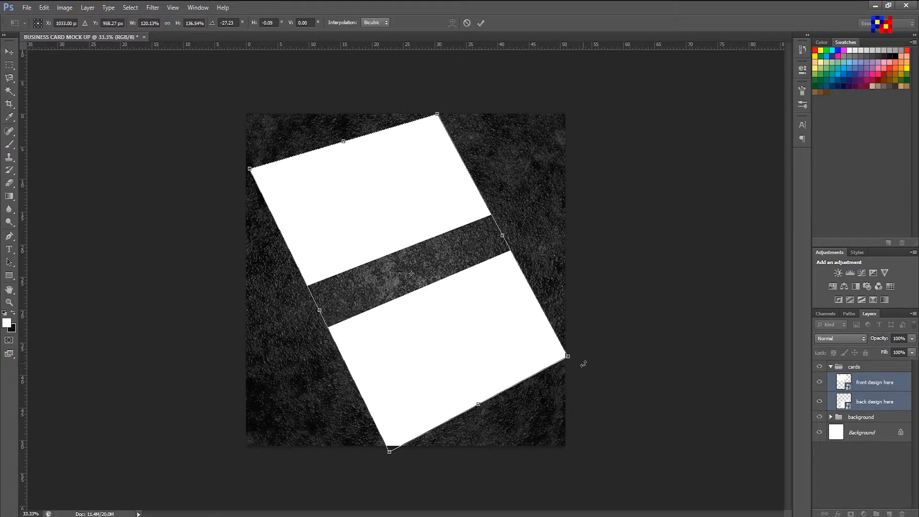
key(Return)
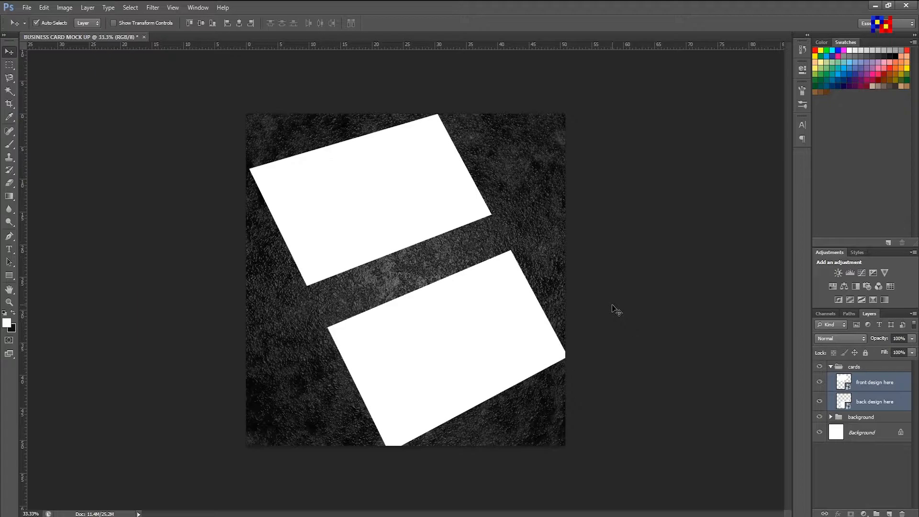
Step: Move the back card slightly up and the front card slightly down so both fit within the canvas
click(644, 249)
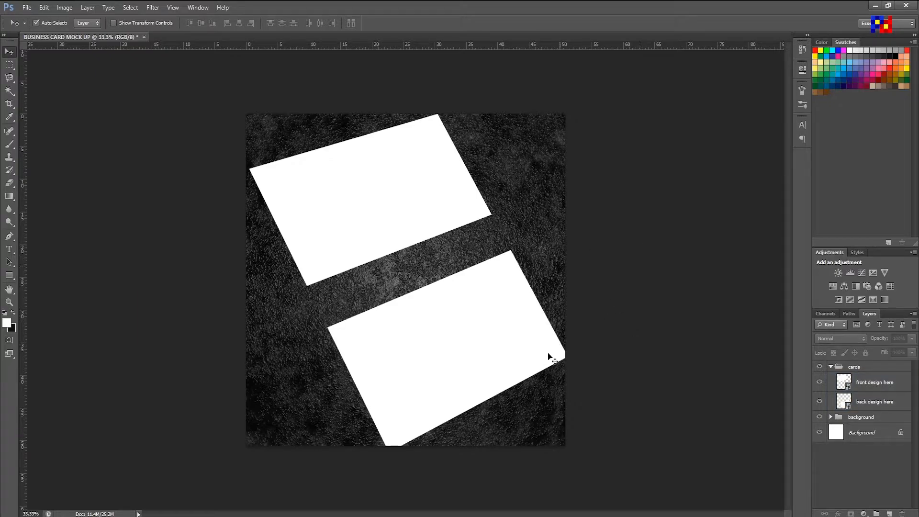
click(519, 339)
drag(476, 334, 472, 322)
drag(410, 215, 414, 219)
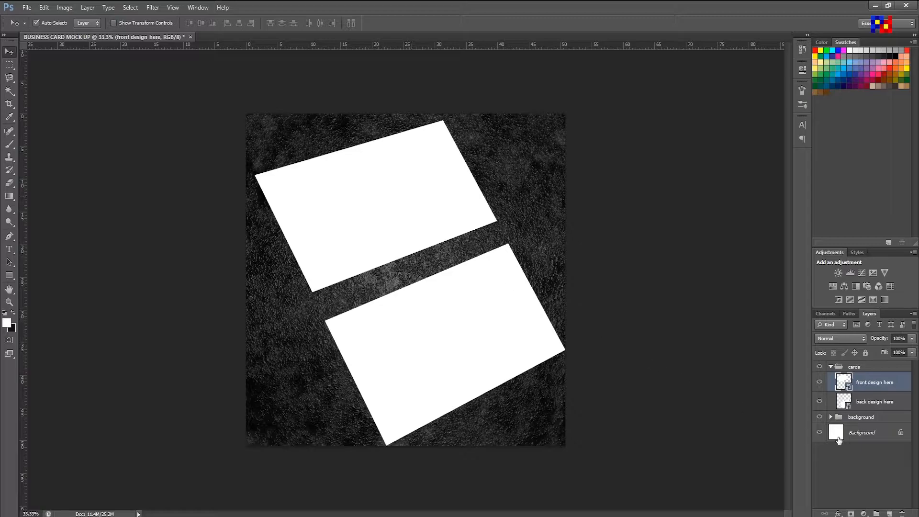
Step: Collapse the cards group and duplicate it within the BUSINESS CARD MOCK UP document as cards copy
click(830, 366)
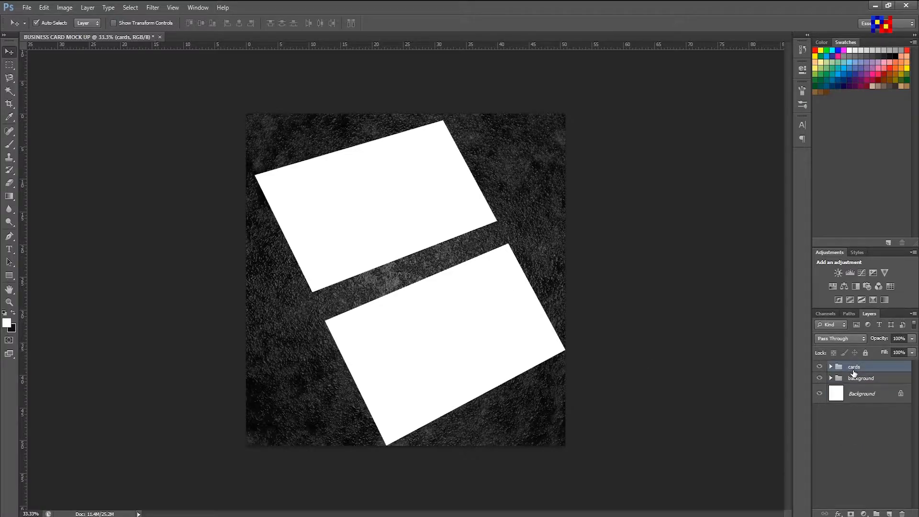
right_click(854, 372)
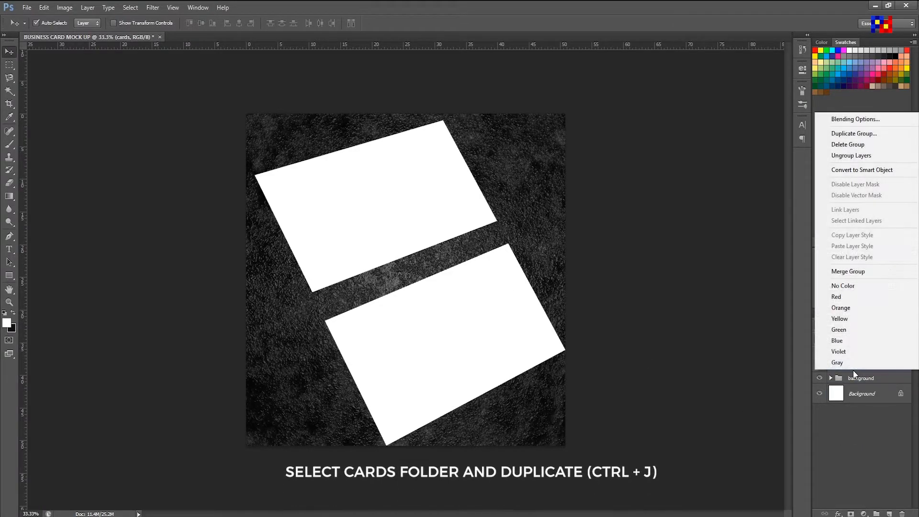
click(846, 134)
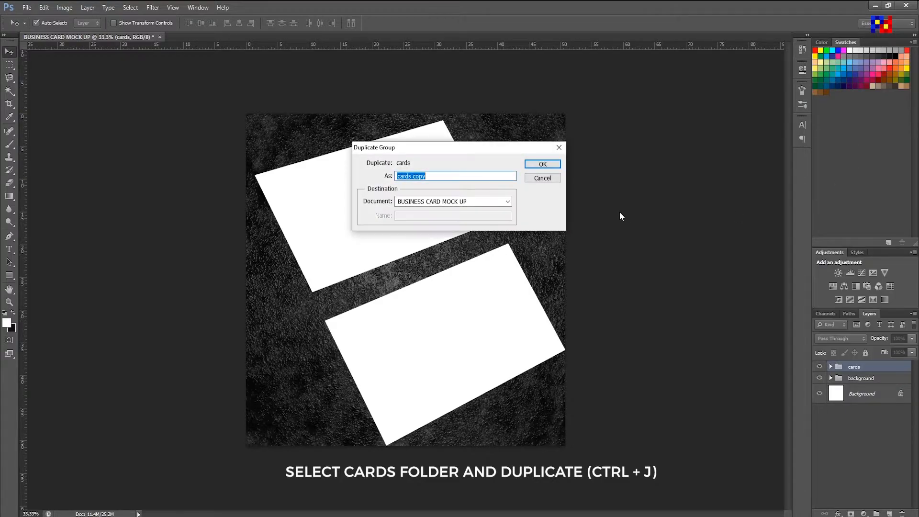
click(541, 168)
Step: Rename the duplicated cards group as effects and convert it to a smart object
double_click(860, 366)
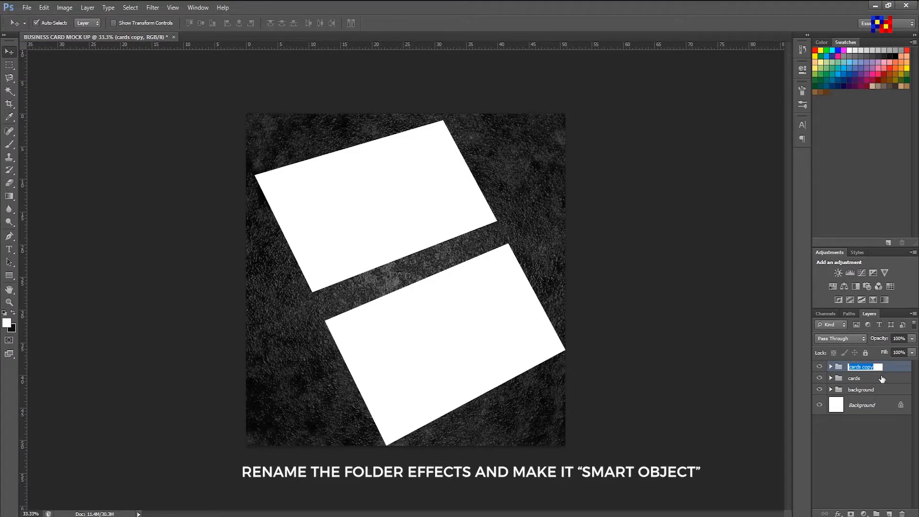
text(effect)
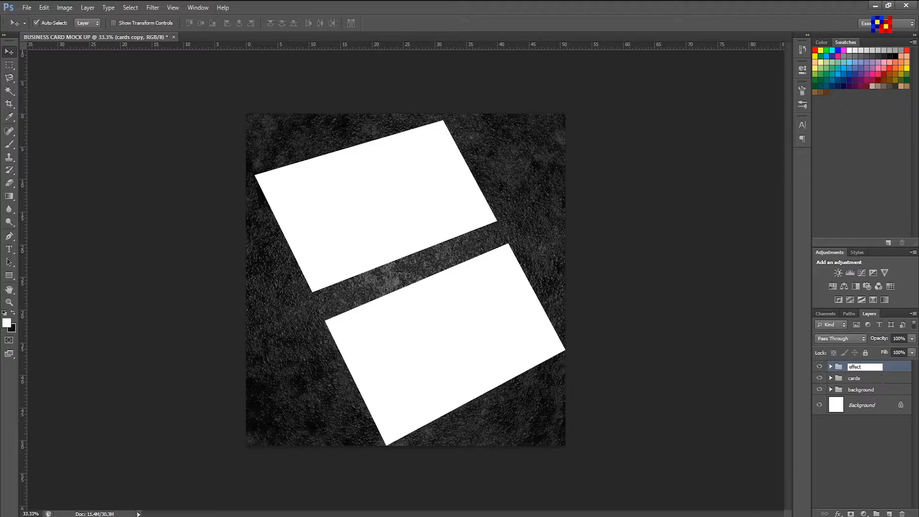
click(893, 409)
click(874, 369)
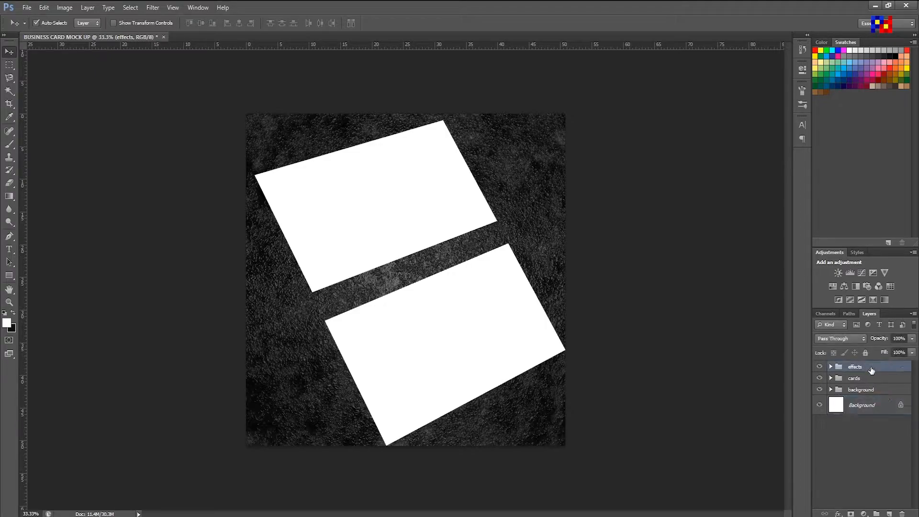
right_click(873, 367)
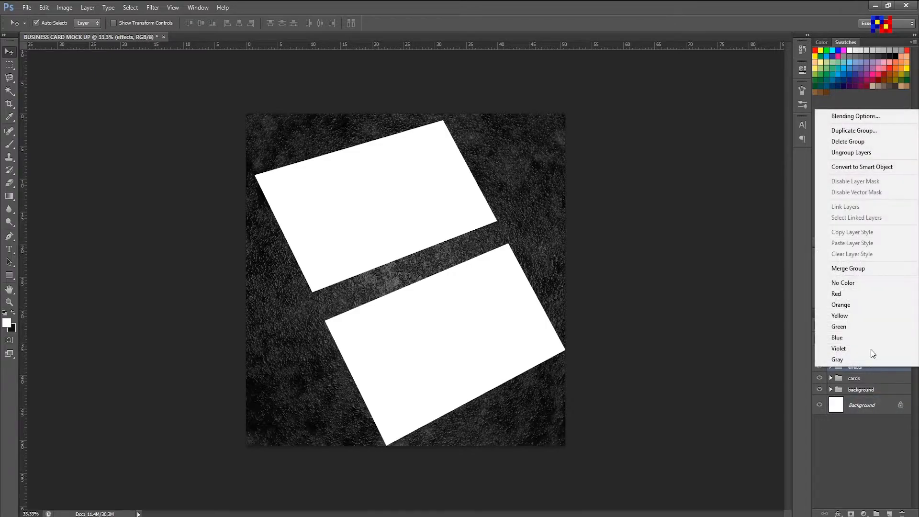
click(866, 169)
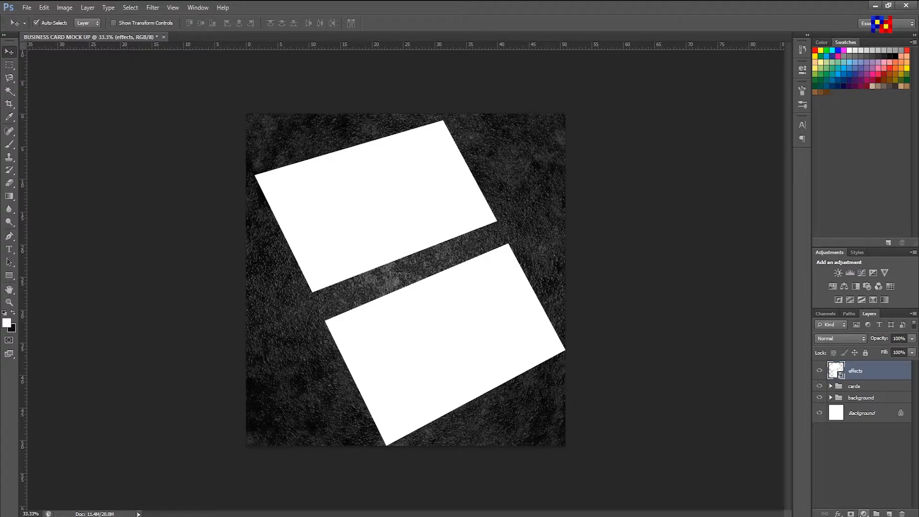
Step: Add a solid colour fill layer in grey #b7b7b7 above the effects layer and clip it to that layer
click(864, 514)
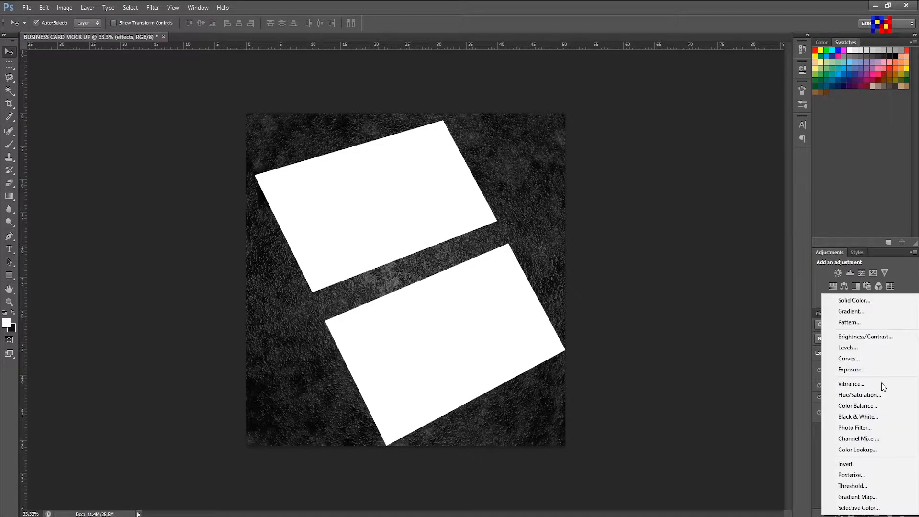
click(867, 303)
drag(707, 342, 683, 198)
drag(543, 270, 525, 255)
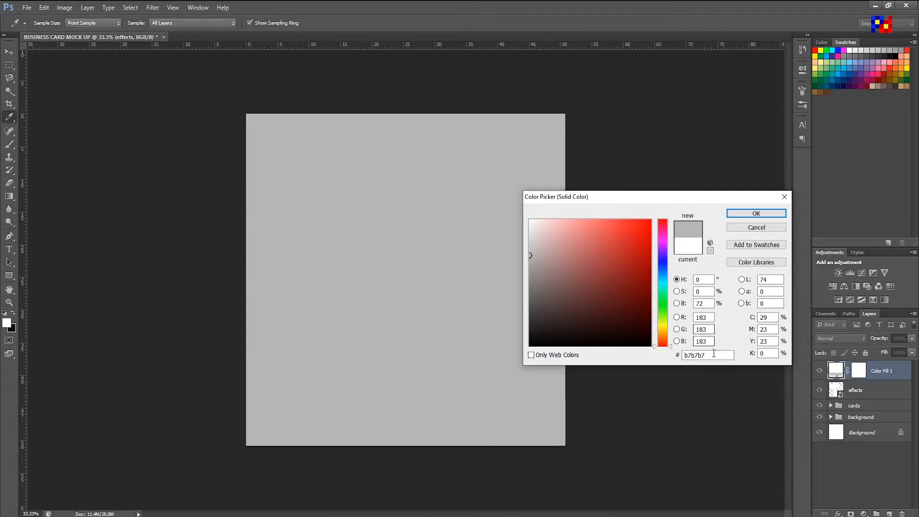
click(746, 214)
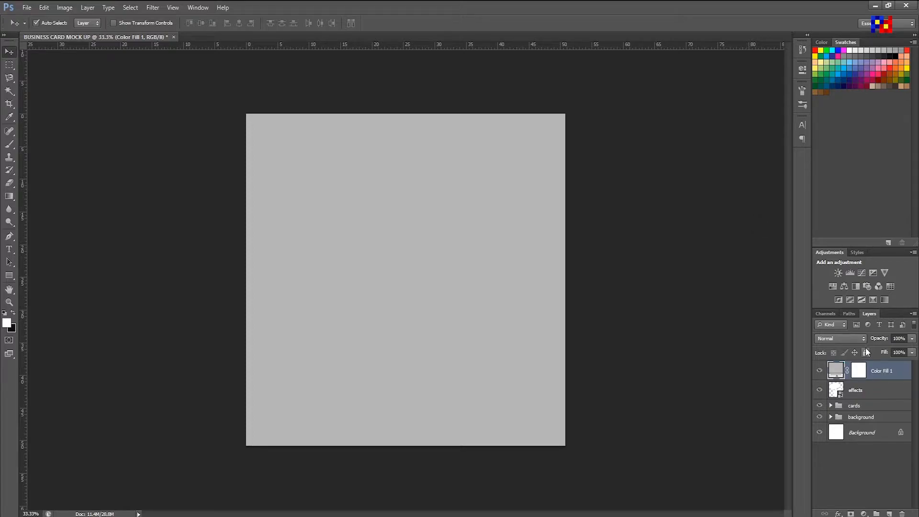
right_click(875, 371)
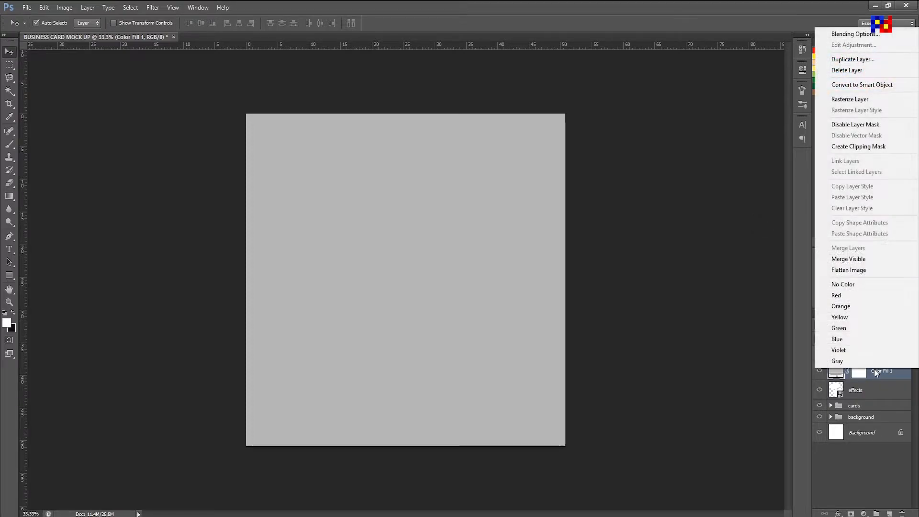
click(841, 145)
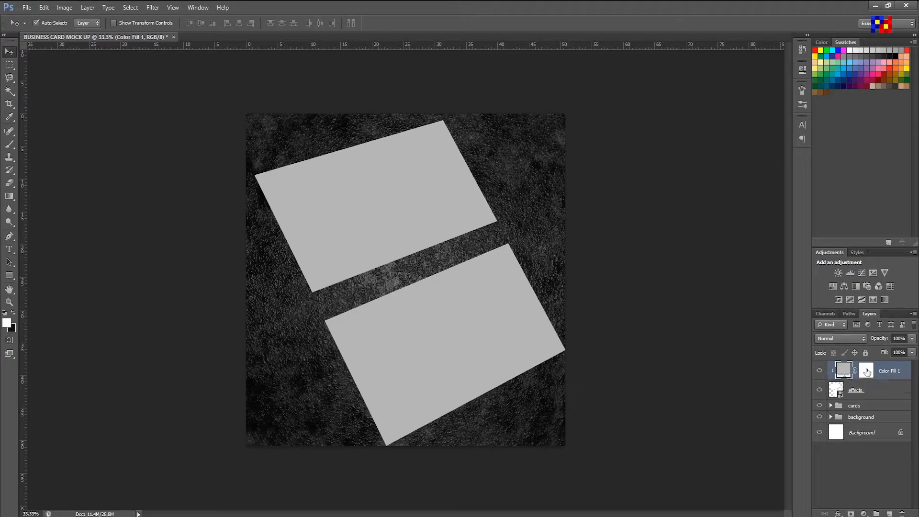
Step: Paint the colour fill's mask black at the canvas centre with a large soft brush of about 2200 px, and set the layer to Multiply
click(867, 372)
key(b)
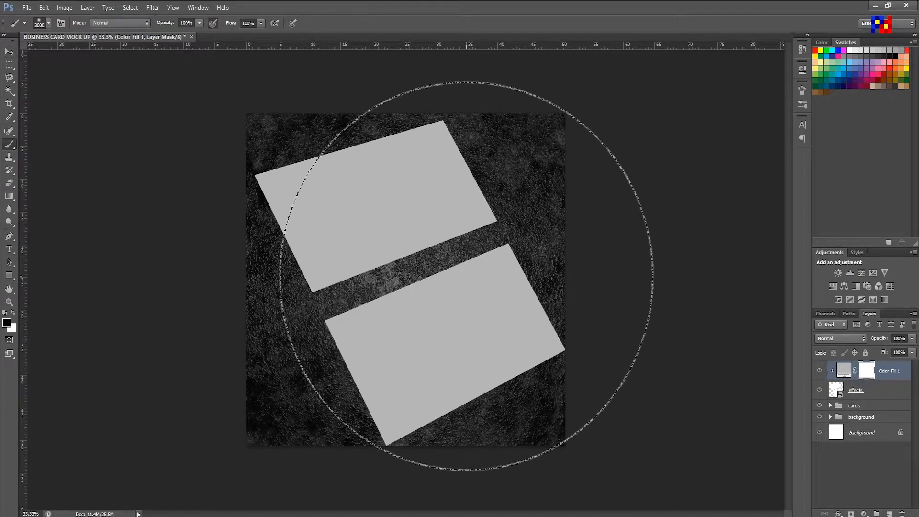
key(bracketleft)
key(bracketleft)
key(bracketleft)
key(bracketleft)
key(bracketleft)
key(bracketleft)
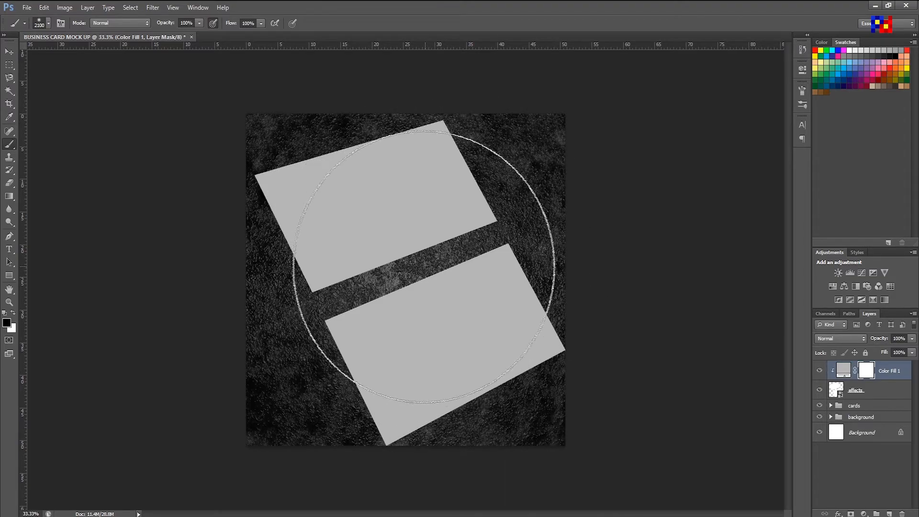
click(404, 266)
click(406, 269)
key(bracketright)
key(bracketright)
click(418, 268)
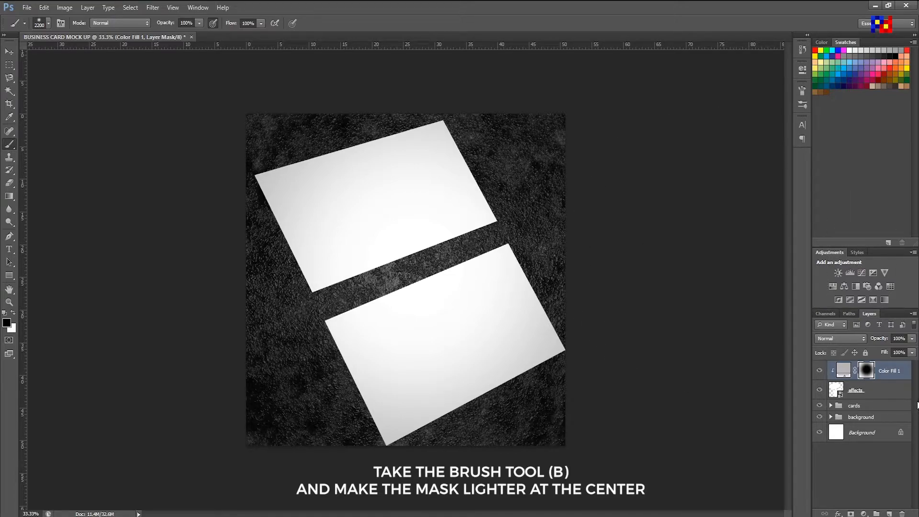
click(841, 338)
click(833, 111)
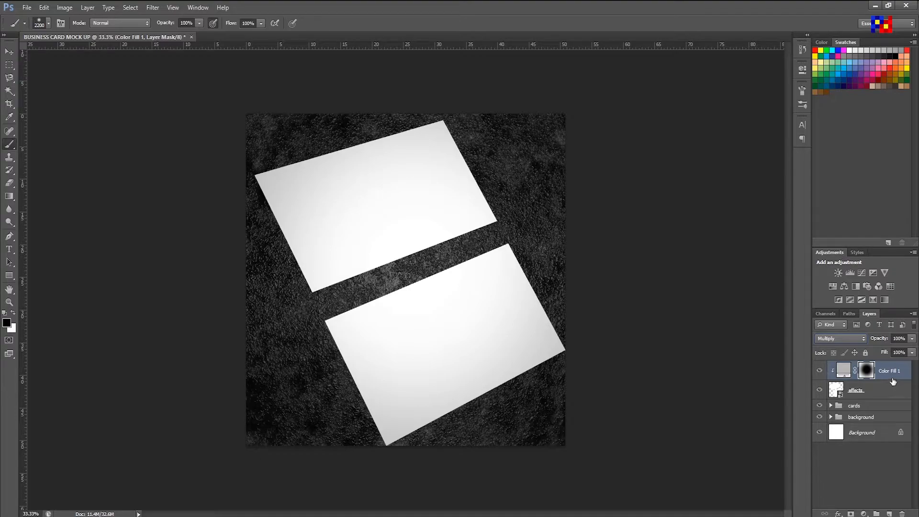
Step: Duplicate the masked colour fill layer and clip the copy to the effects layer
key(ctrl+j)
key(x)
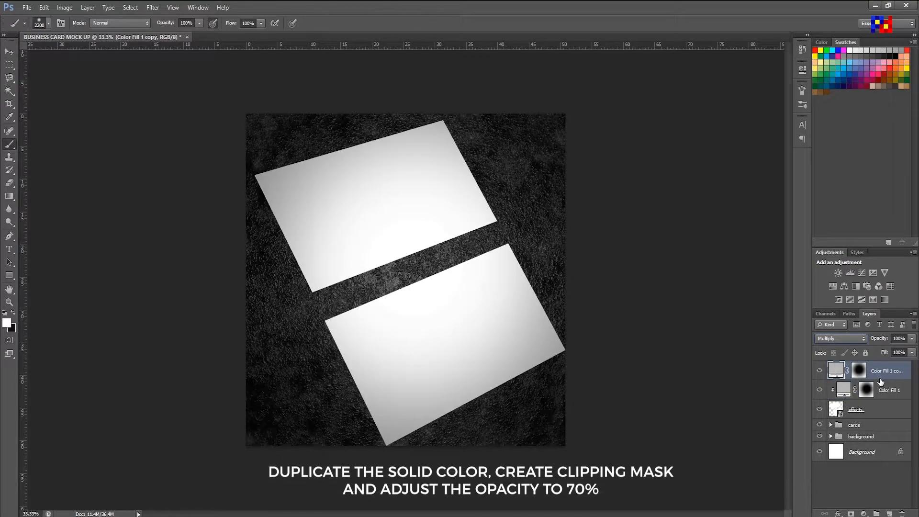
right_click(888, 379)
click(865, 152)
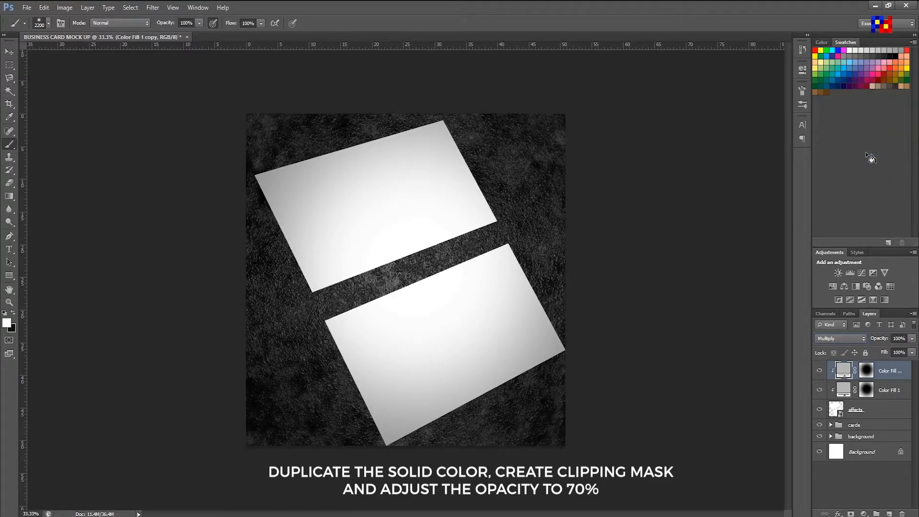
Step: Compare the cards with and without the copied colour fill and lower its opacity to 70%
click(819, 371)
click(819, 370)
click(911, 338)
drag(912, 350, 899, 354)
Step: Add an inner shadow to the effects layer with a 13 px distance, global light off and an angle of -107°
click(856, 410)
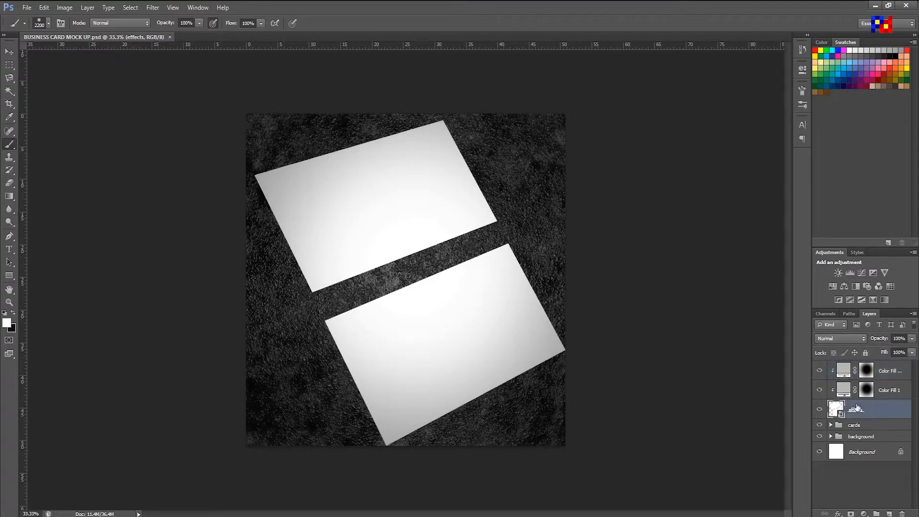
click(838, 513)
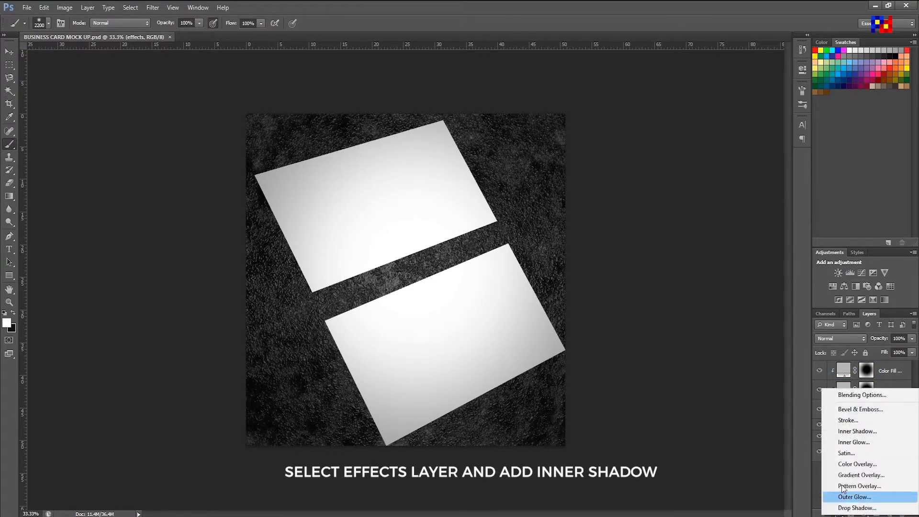
click(848, 432)
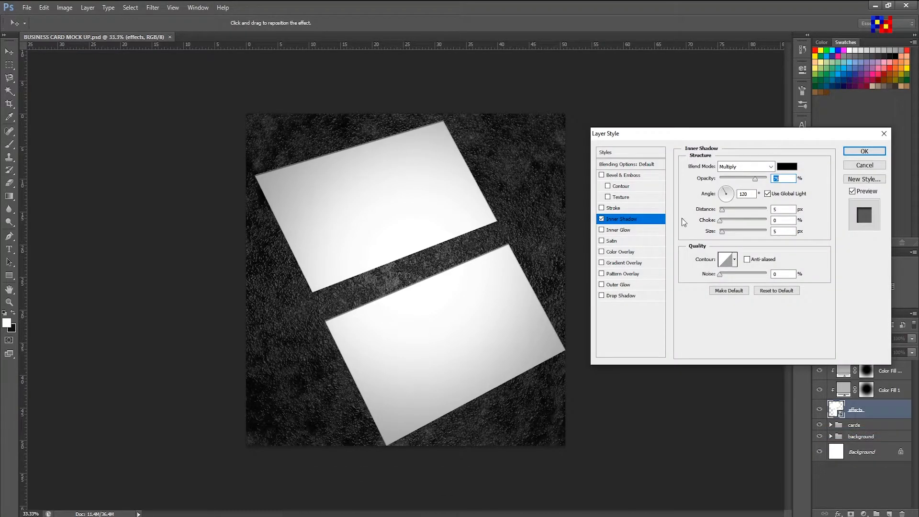
click(722, 212)
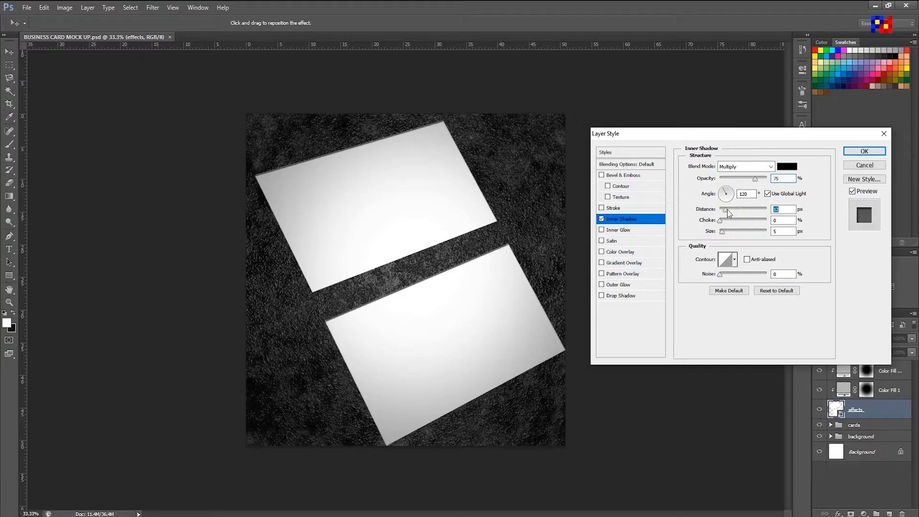
drag(721, 214, 725, 215)
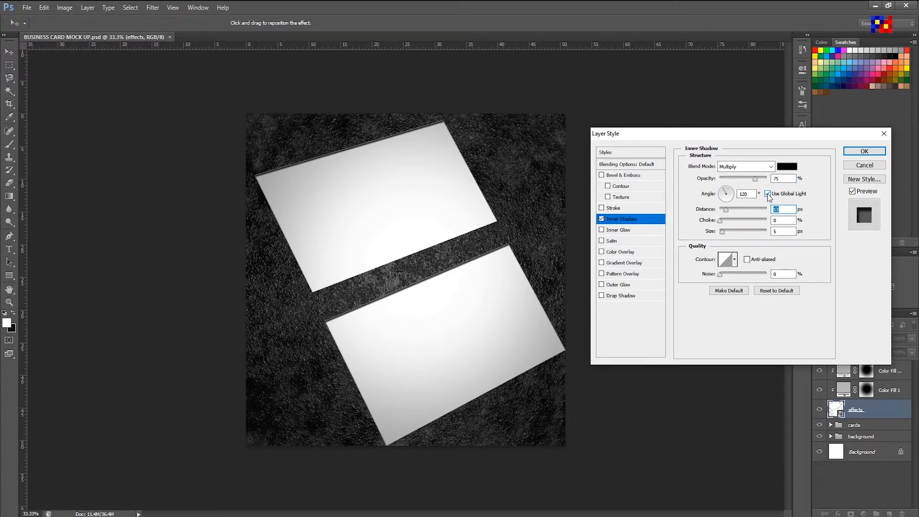
click(767, 194)
click(729, 200)
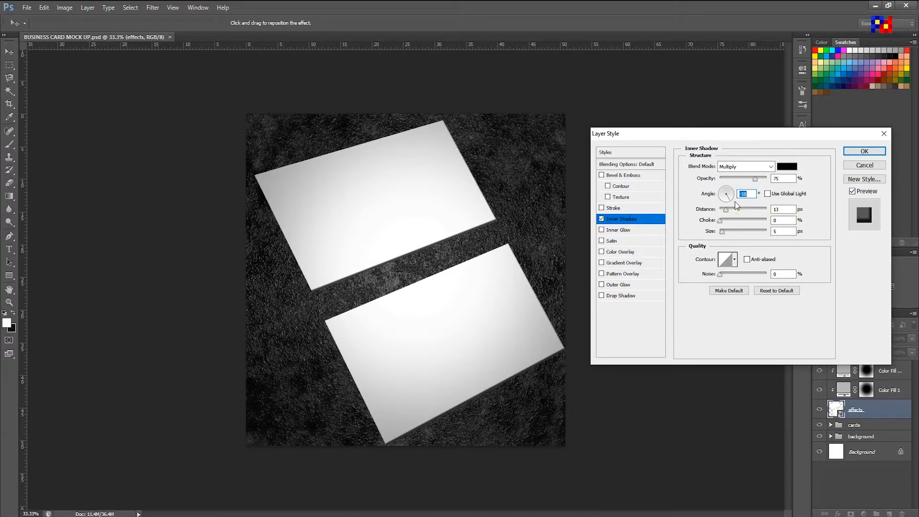
click(726, 198)
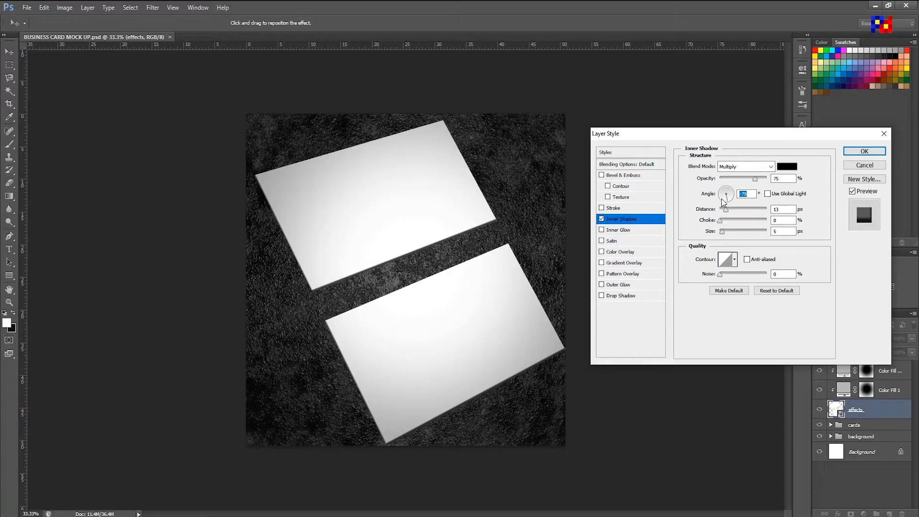
click(724, 202)
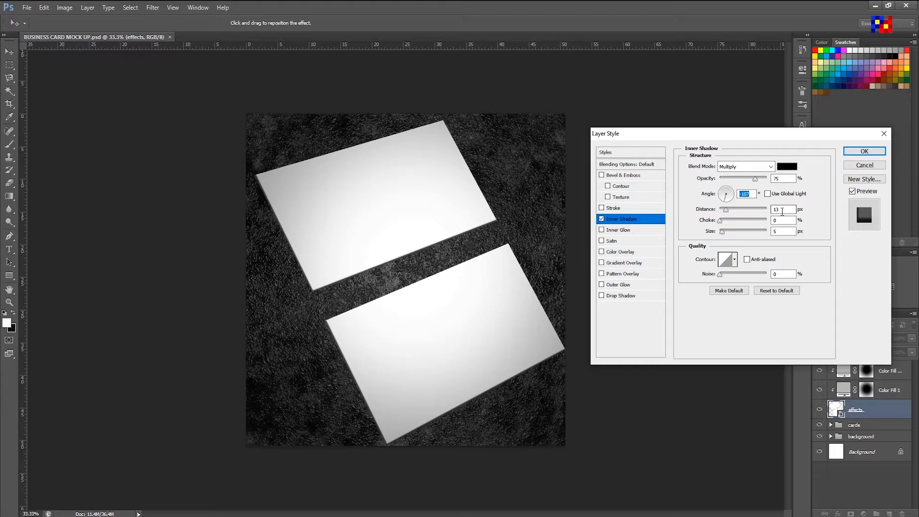
Step: Set the inner shadow's distance to 5 px, size to 3 px and opacity to 50%
click(782, 211)
text(5)
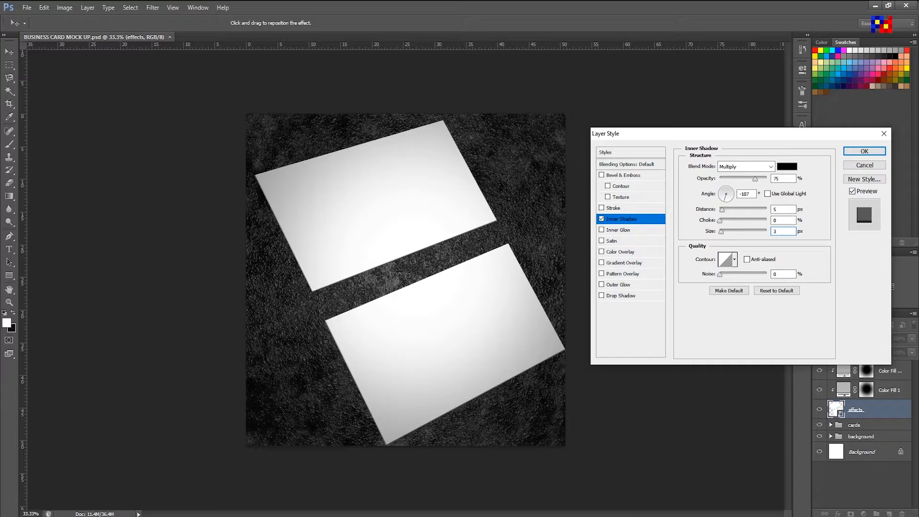
click(776, 178)
text(50)
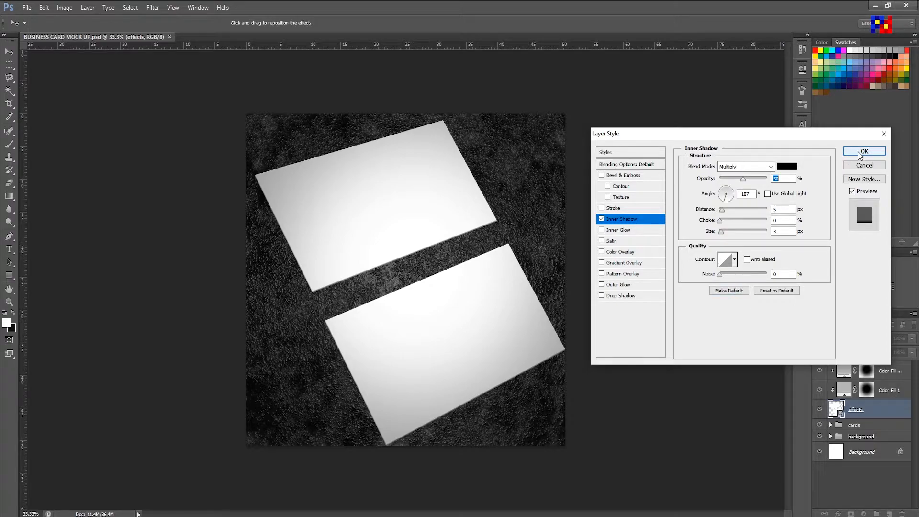
Step: Add a pattern overlay to the effects layer using the fourth pattern, a fine grey grain, with the blend mode set to Multiply
click(601, 275)
click(635, 275)
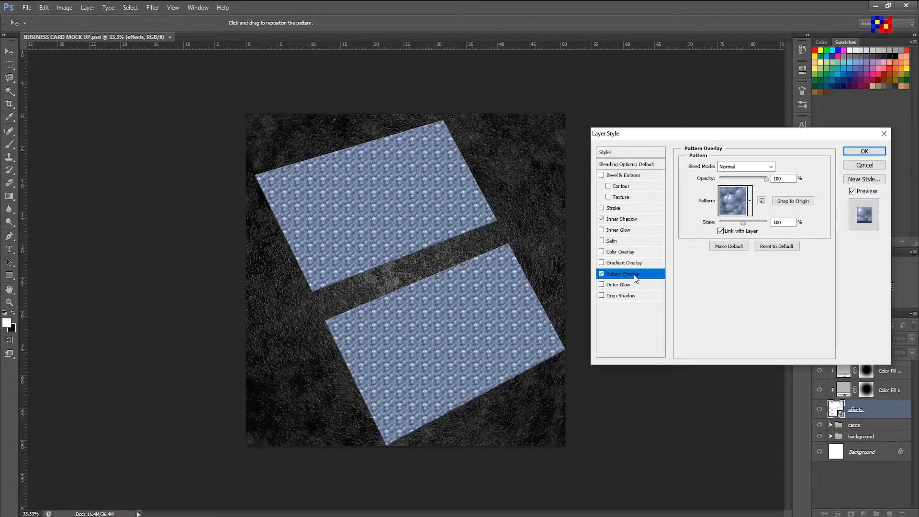
click(750, 203)
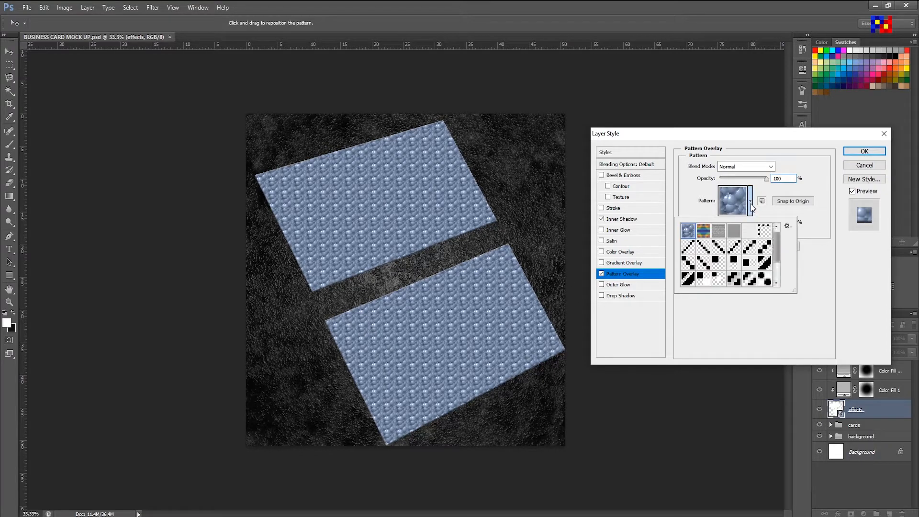
click(733, 232)
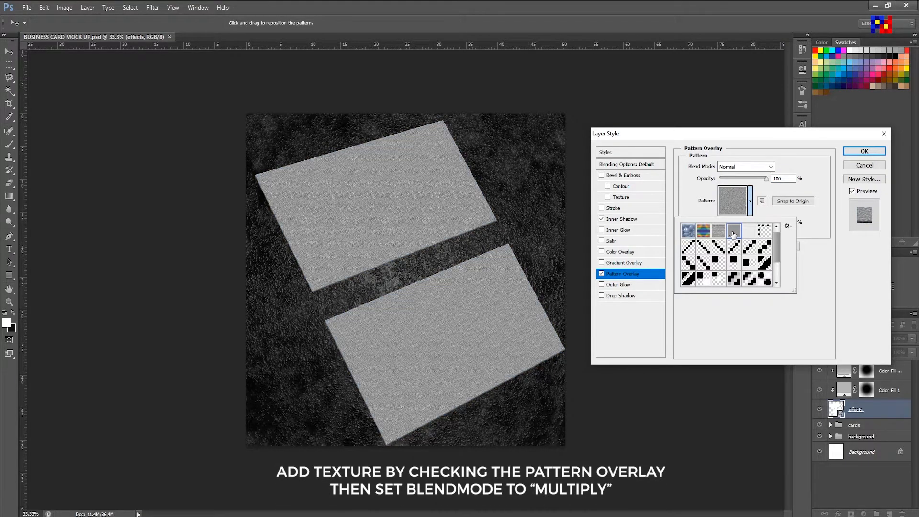
click(827, 292)
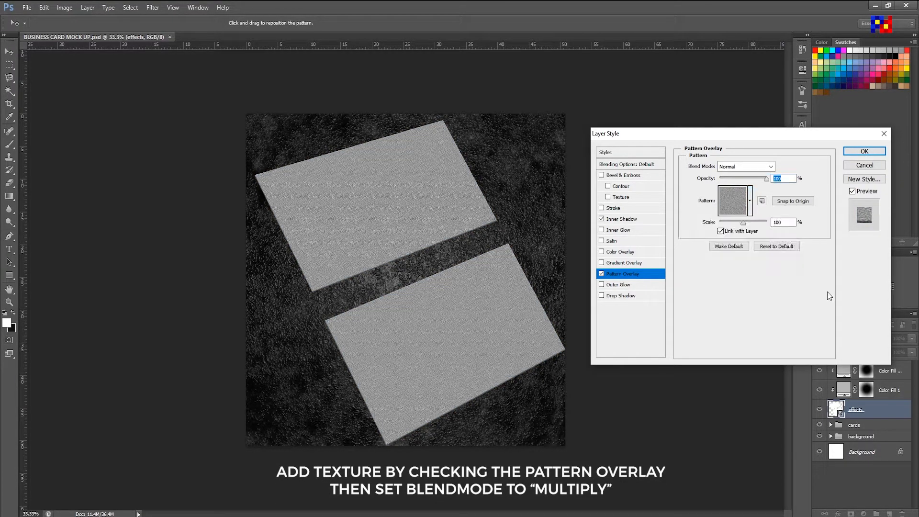
click(732, 169)
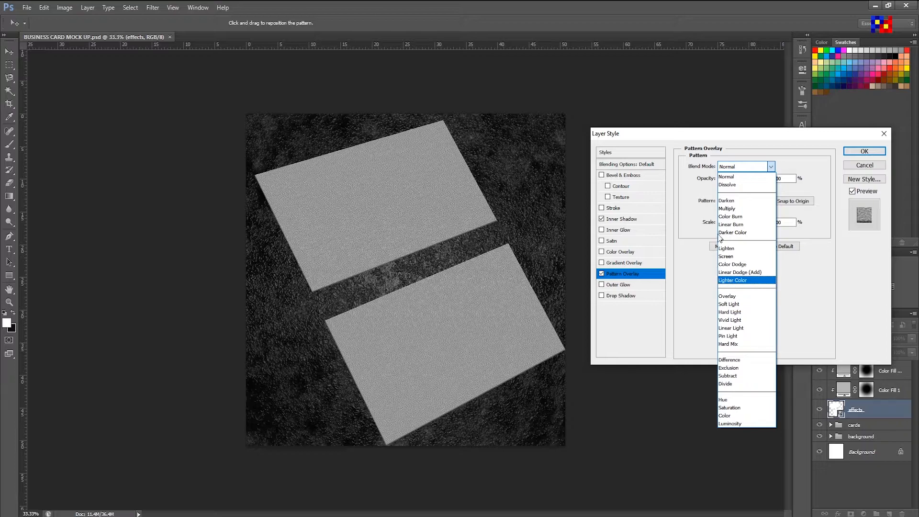
click(726, 209)
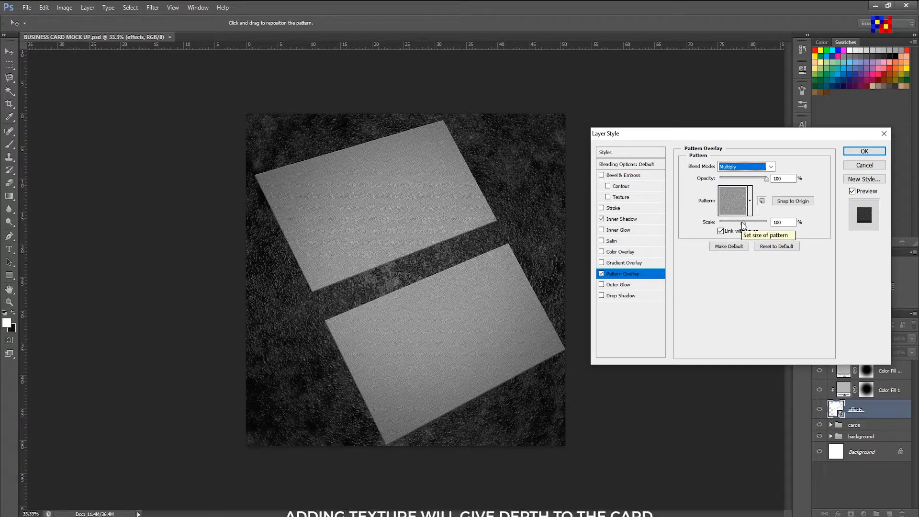
Step: Set the pattern overlay's opacity to 30%, reduce its scale and apply the layer style
drag(769, 181, 734, 185)
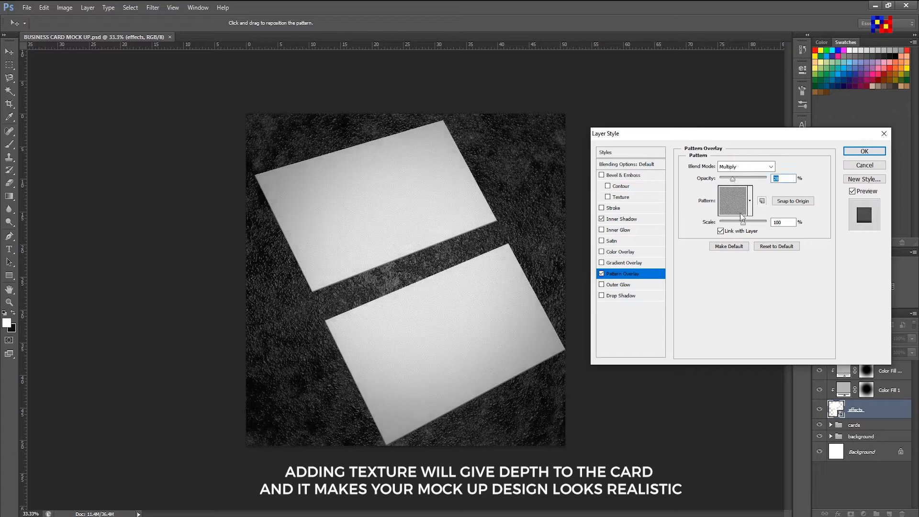
drag(742, 223, 733, 223)
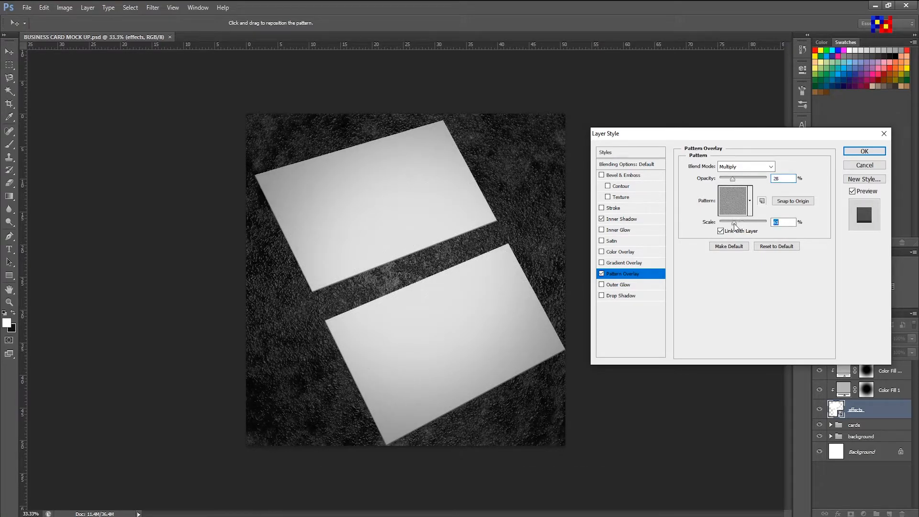
drag(731, 177, 737, 177)
text(30)
drag(781, 223, 779, 229)
text(0)
click(862, 151)
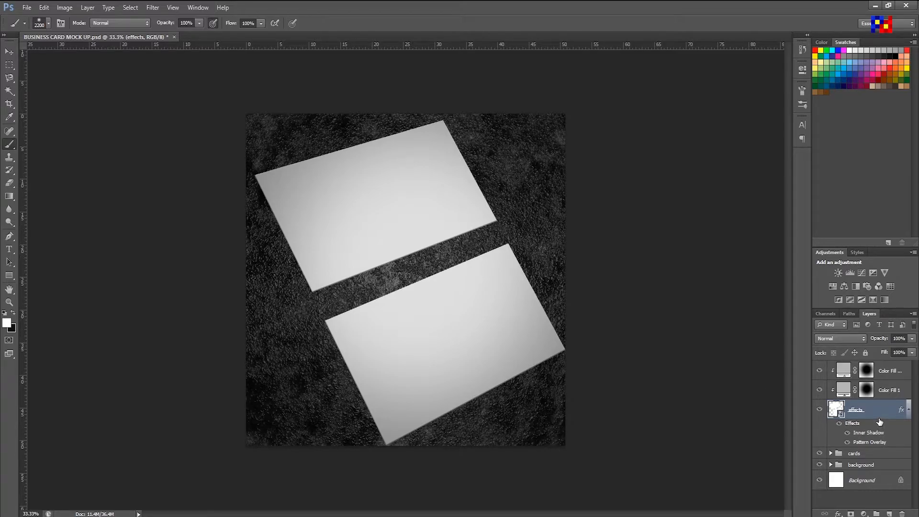
Step: Add a drop shadow to the front design layer in the cards group with an 18 px distance and a larger size
click(831, 453)
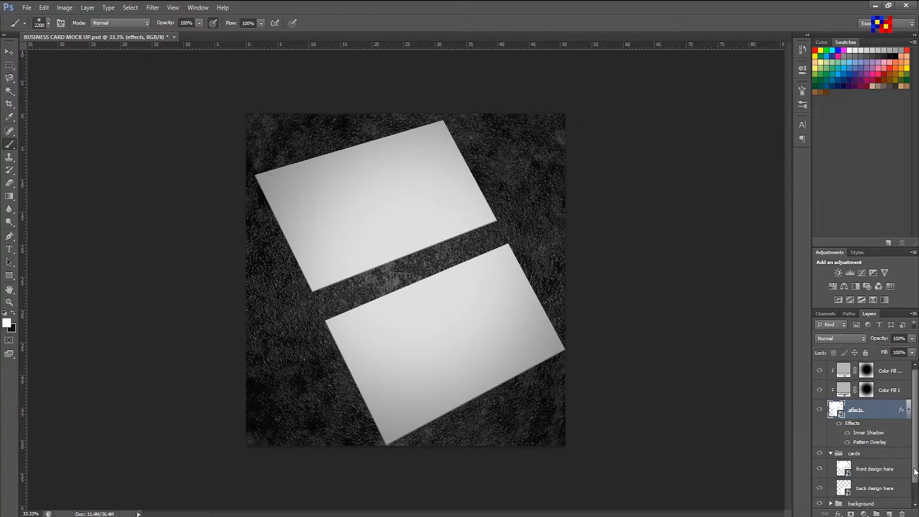
scroll(915, 471, down, 1)
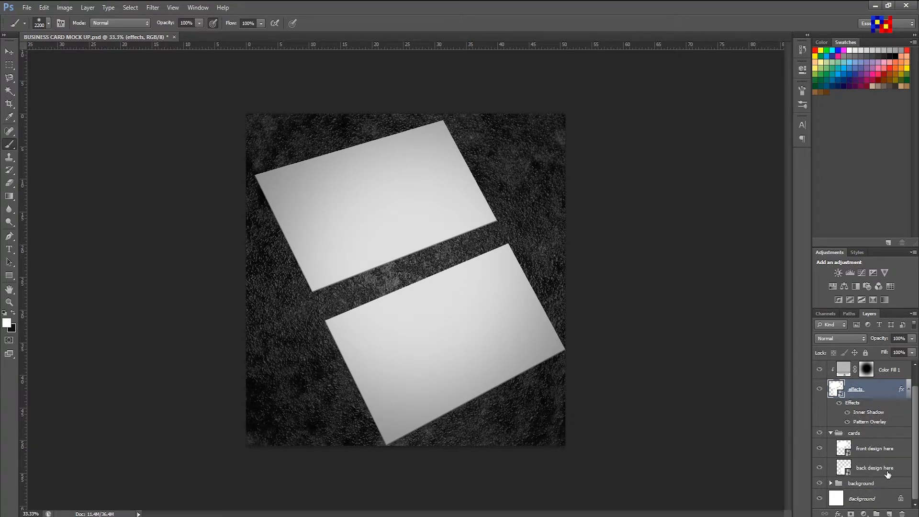
click(870, 452)
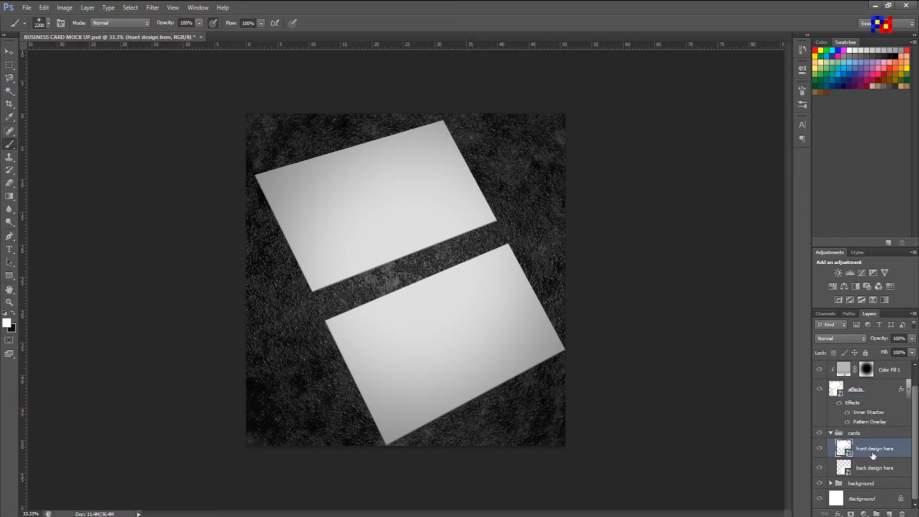
click(839, 514)
click(861, 508)
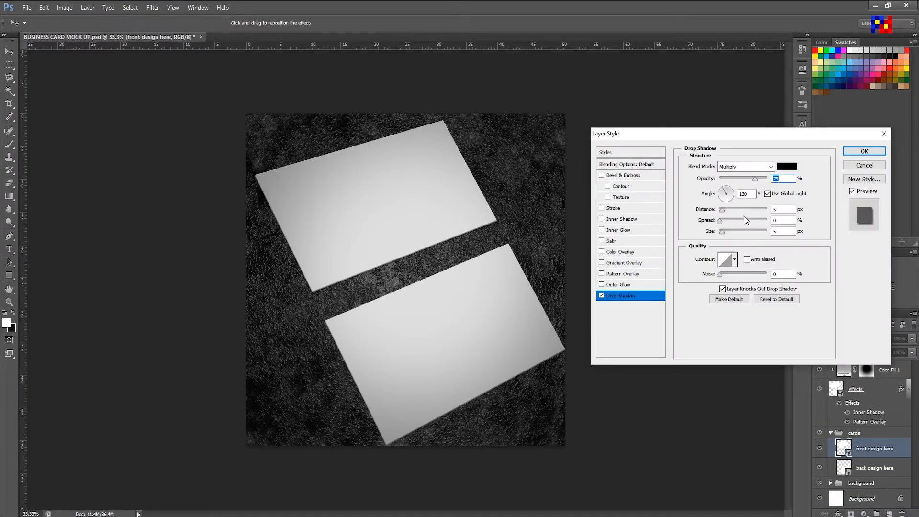
drag(724, 215, 730, 216)
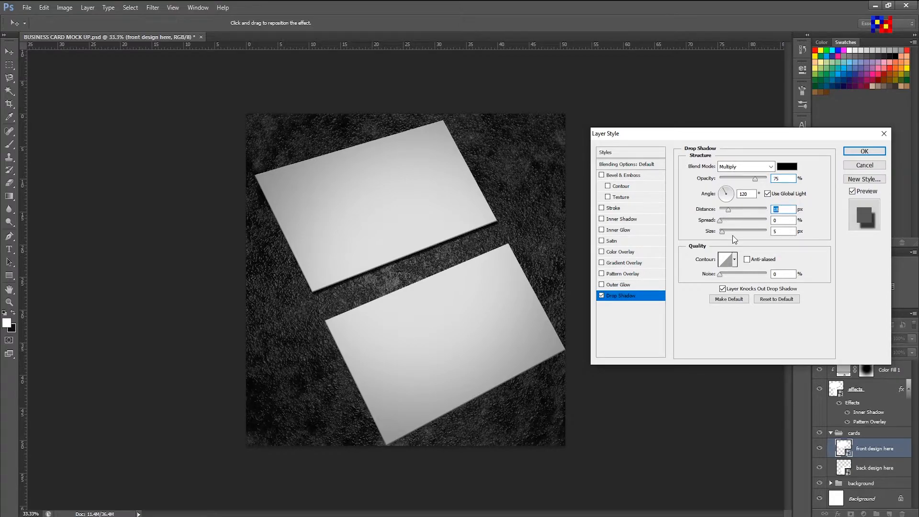
drag(722, 232, 731, 234)
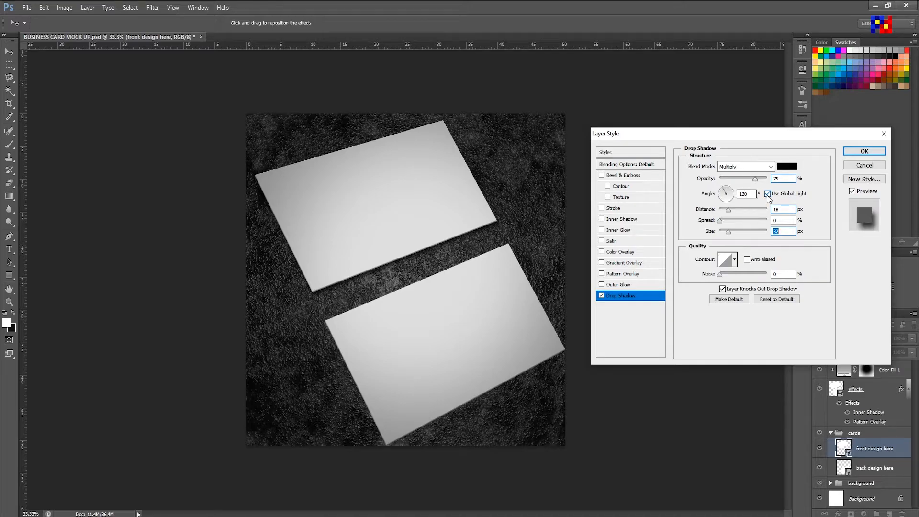
Step: Turn off global light for the drop shadow, set its angle to 135° and distance to 30 px, adjust its size and apply the style
click(767, 193)
mouse_move(721, 197)
mouse_down()
mouse_move(731, 188)
mouse_move(722, 192)
mouse_up()
drag(728, 210, 727, 232)
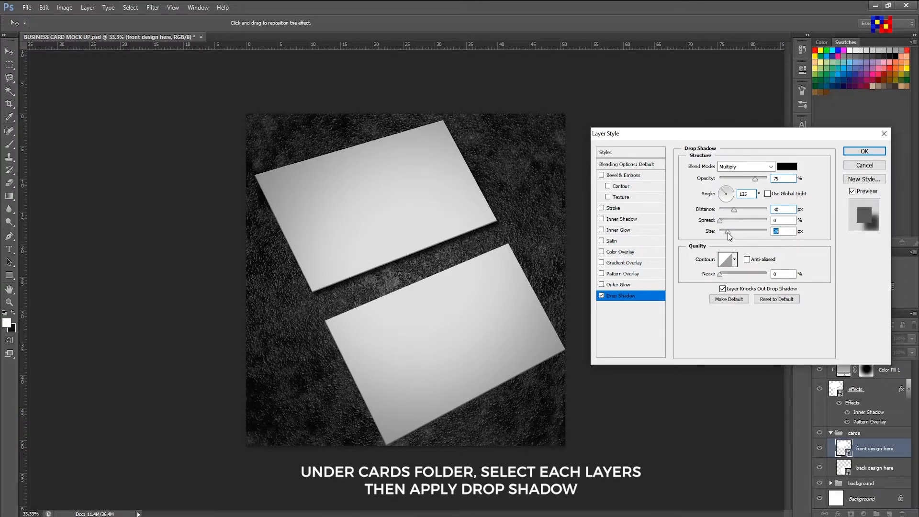
click(857, 152)
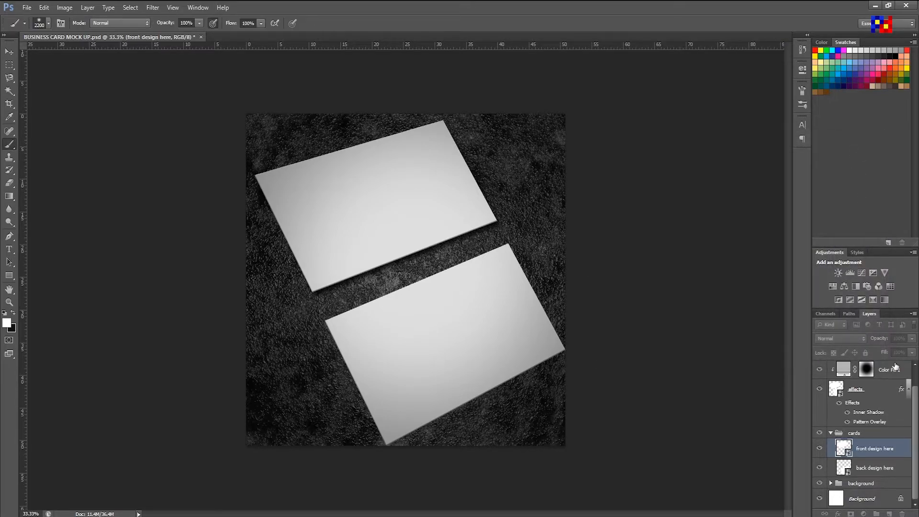
Step: Copy the drop shadow style from the front design layer to the back design layer
scroll(882, 457, down, 1)
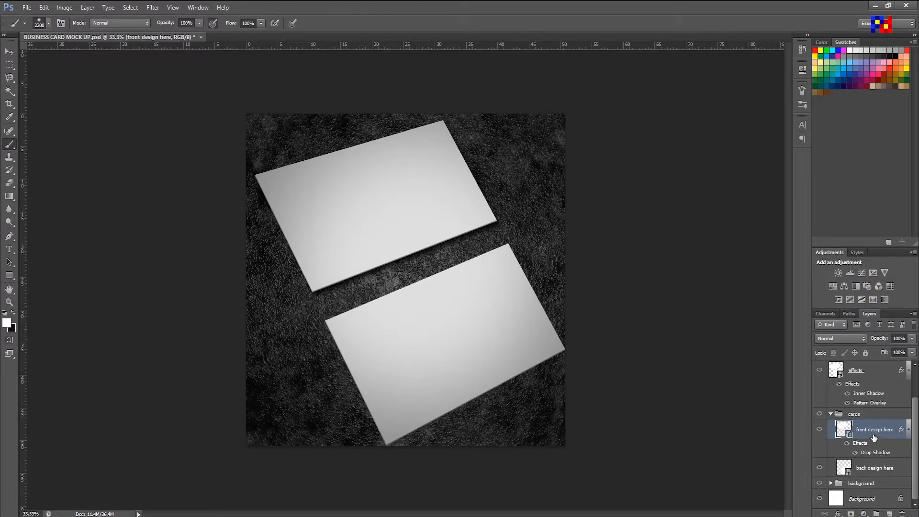
right_click(874, 438)
click(834, 278)
click(868, 471)
right_click(867, 471)
click(848, 324)
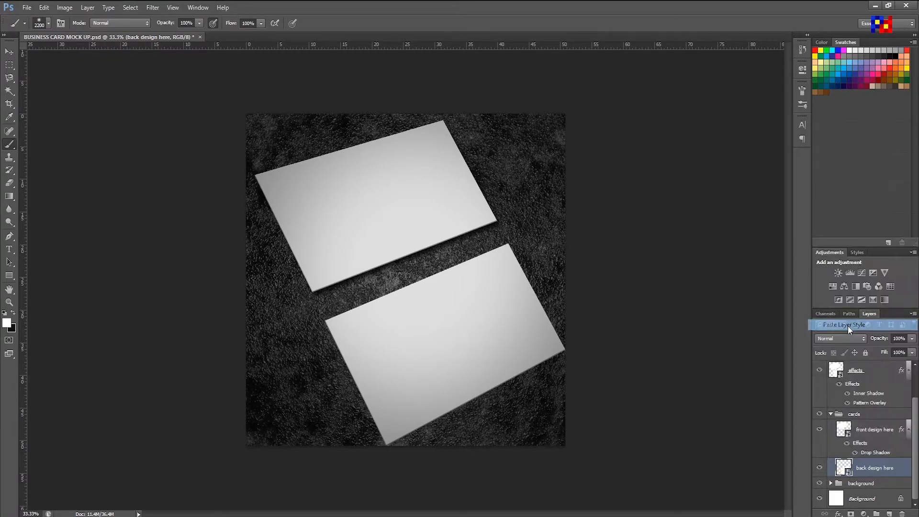
Step: Select the effects layer and choose its blend mode
scroll(879, 409, up, 1)
click(879, 410)
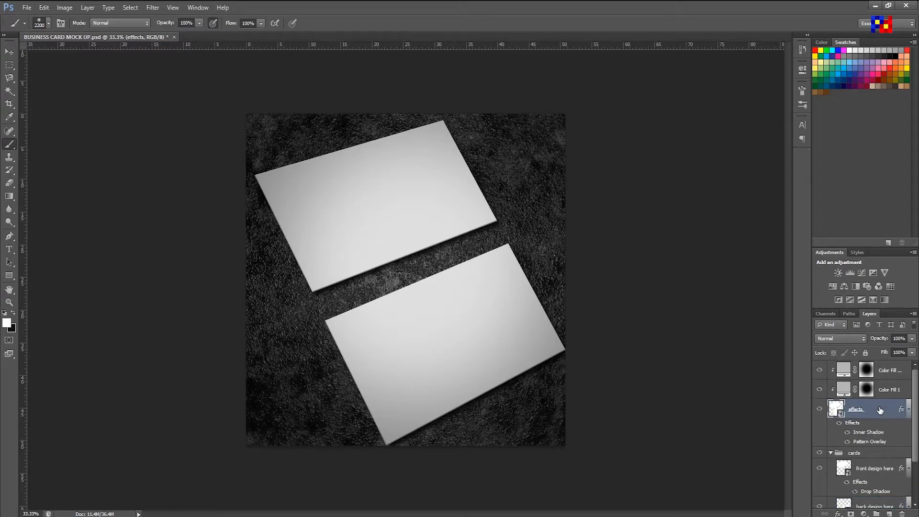
click(840, 337)
click(824, 117)
Step: Duplicate the cards group and rename the copy as blur
click(831, 453)
click(871, 456)
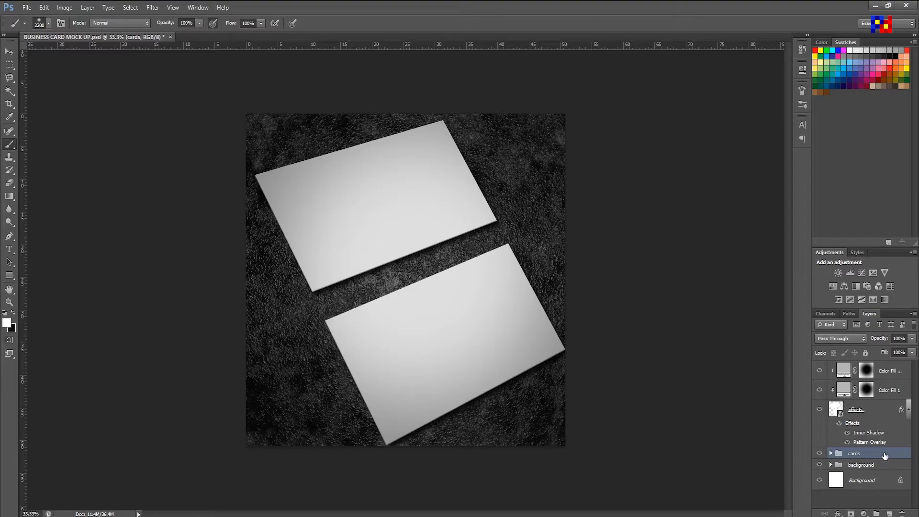
right_click(876, 457)
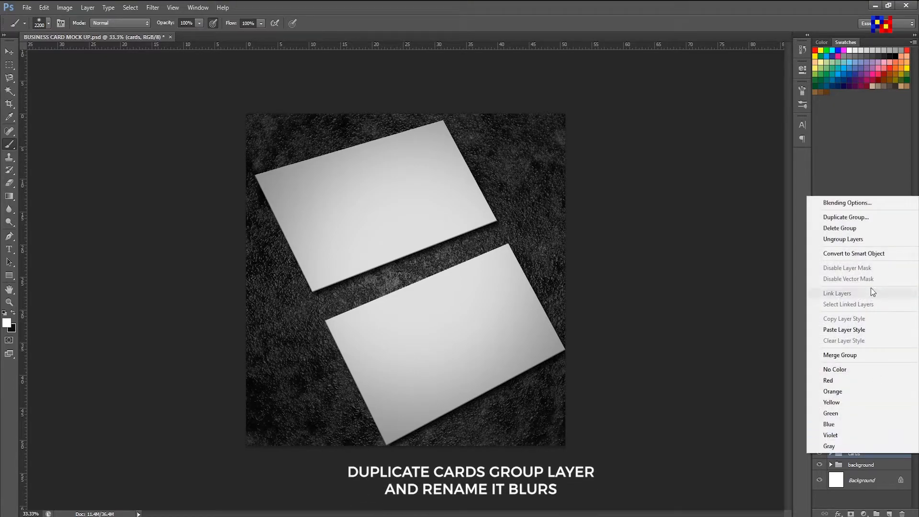
click(848, 217)
click(541, 164)
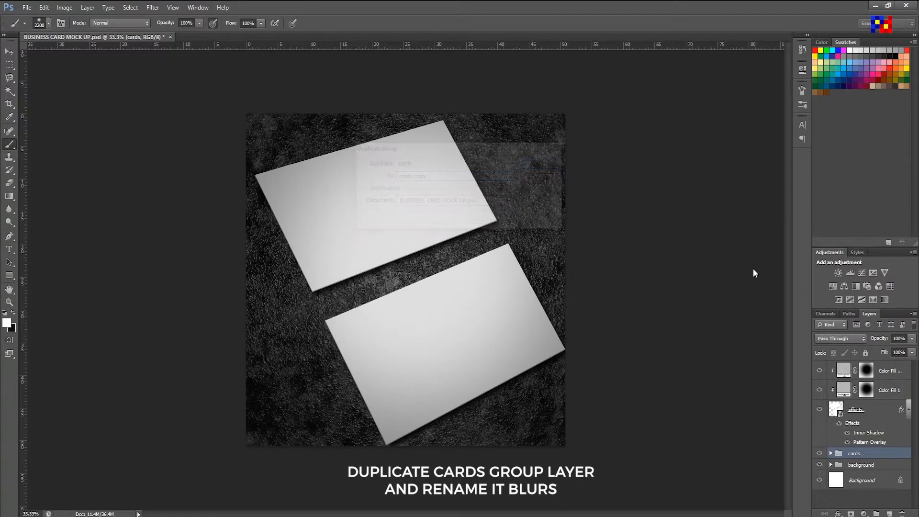
double_click(859, 453)
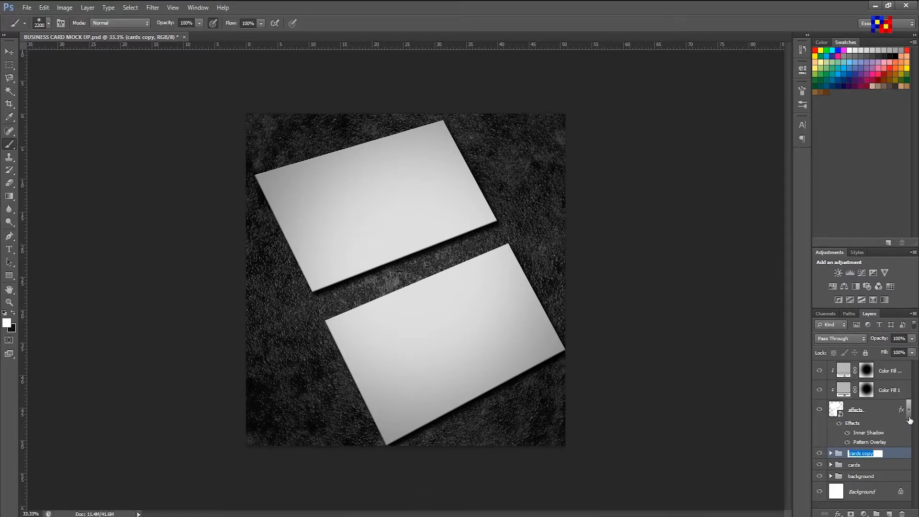
text(blur)
key(Return)
Step: Apply a Gaussian Blur with a 6 px radius to the front design layer in the blur group
click(830, 452)
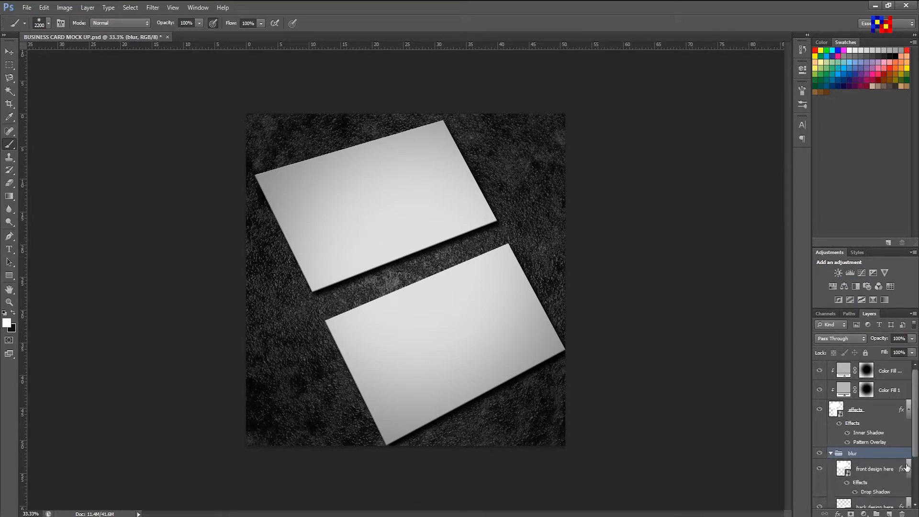
drag(915, 443, 915, 469)
click(874, 426)
click(152, 9)
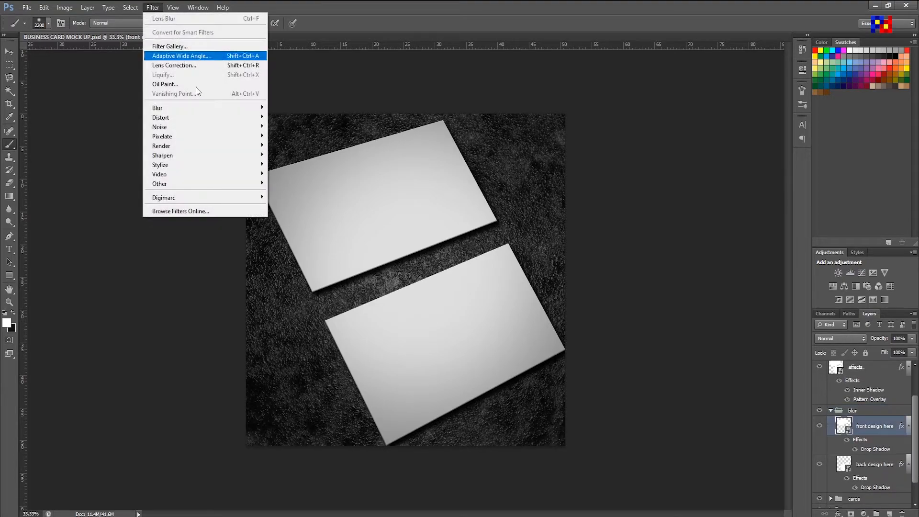
mouse_move(210, 108)
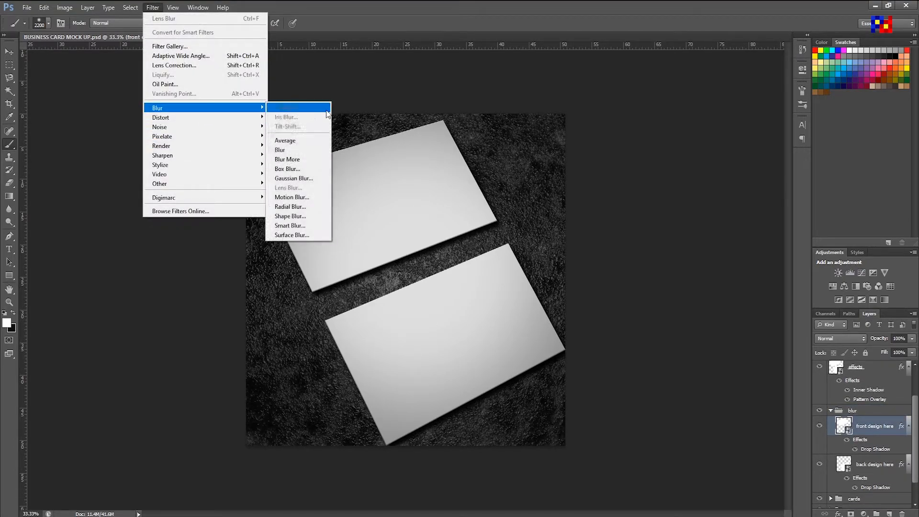
click(314, 183)
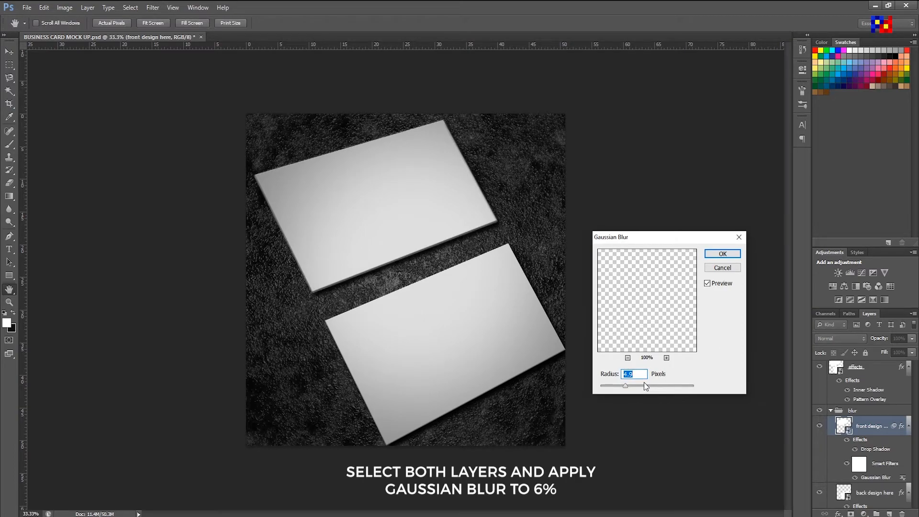
text(9)
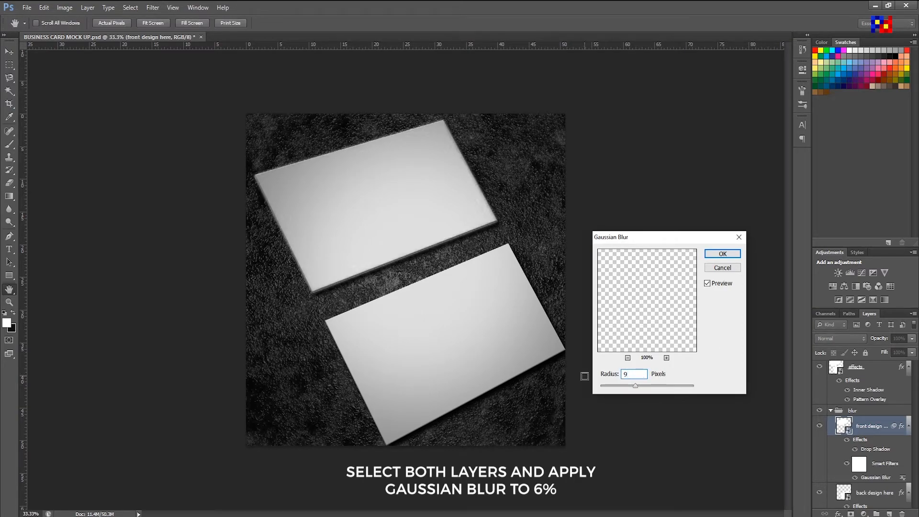
key(BackSpace)
text(5)
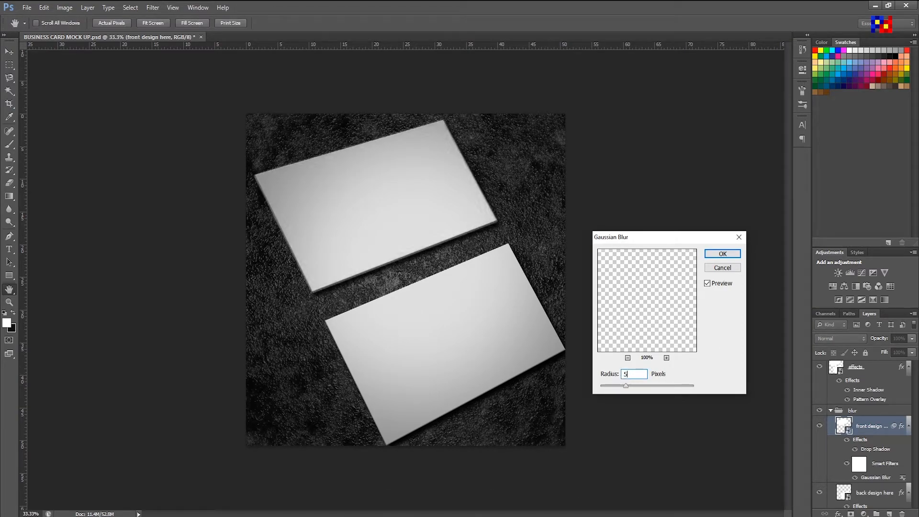
drag(627, 375, 619, 377)
text(6)
click(723, 253)
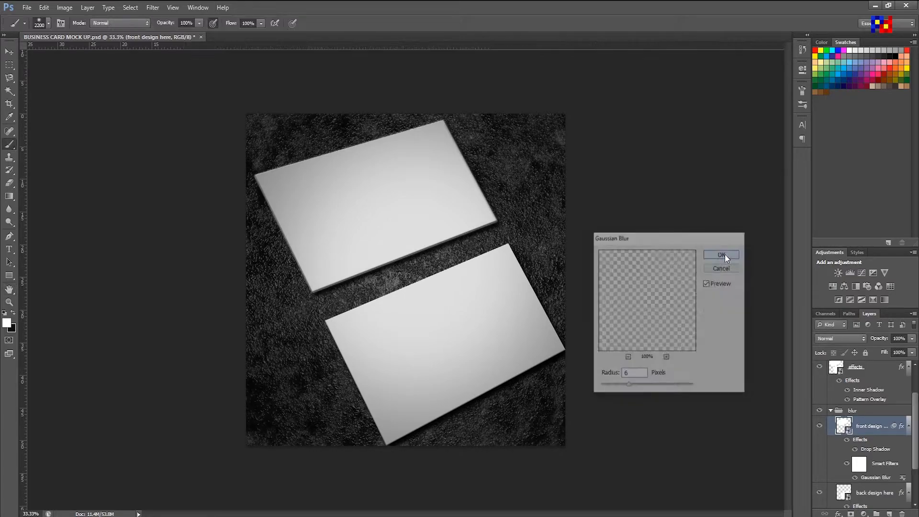
Step: Apply the same 6 px Gaussian Blur to the back design layer in the blur group
scroll(897, 494, down, 1)
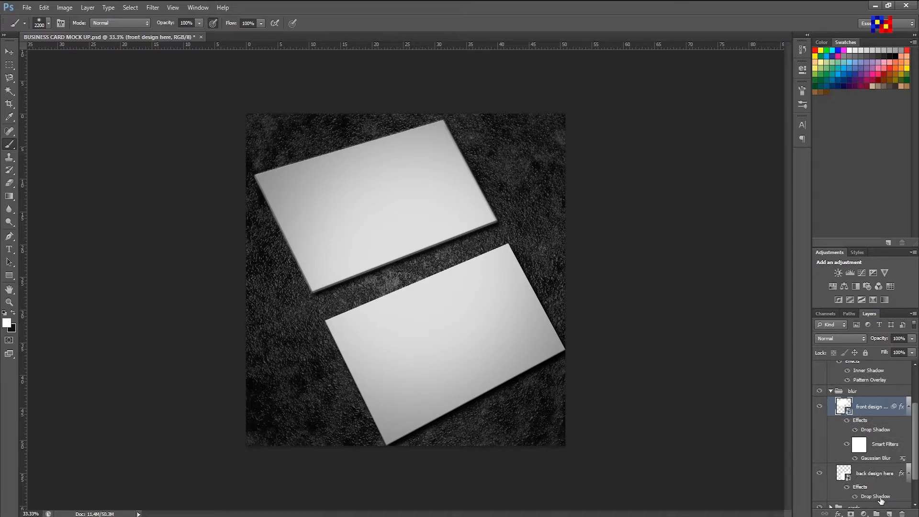
click(873, 474)
click(153, 8)
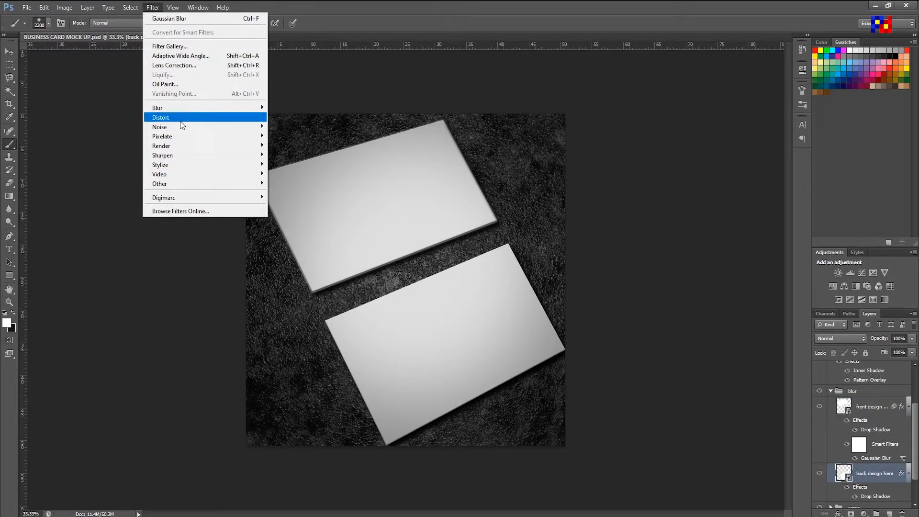
mouse_move(174, 108)
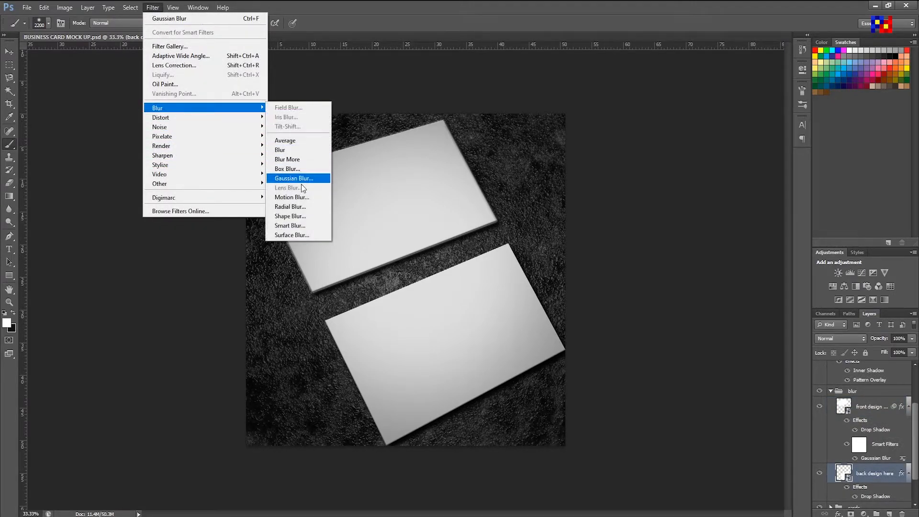
click(300, 178)
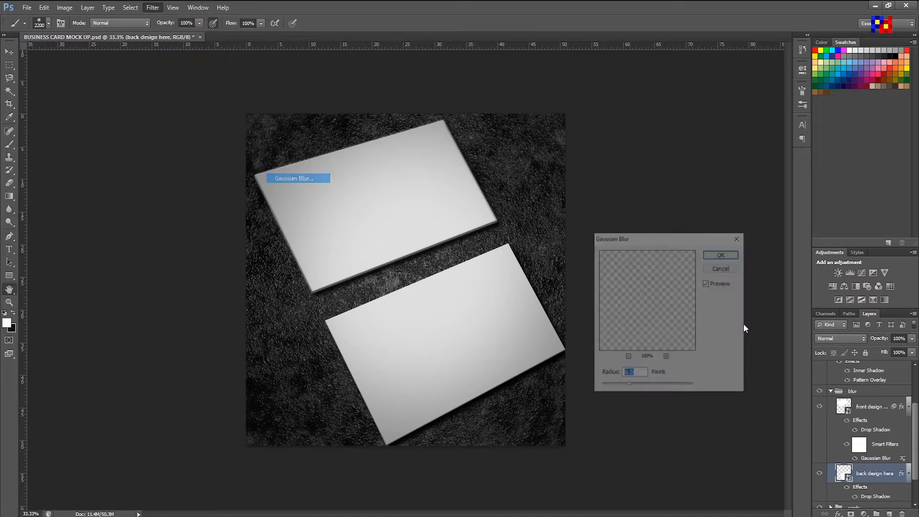
click(722, 253)
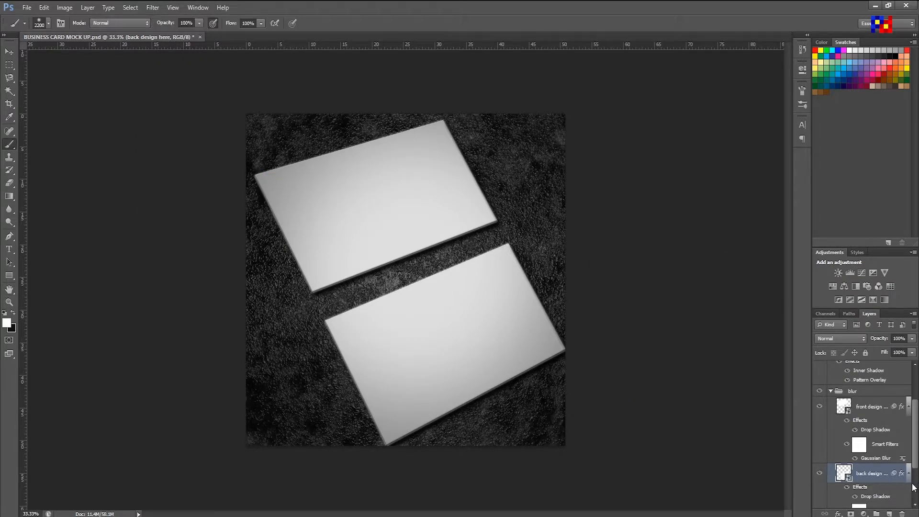
Step: Add a layer mask to the blur group and paint its centre black with one dab of a 2100 px brush
click(831, 391)
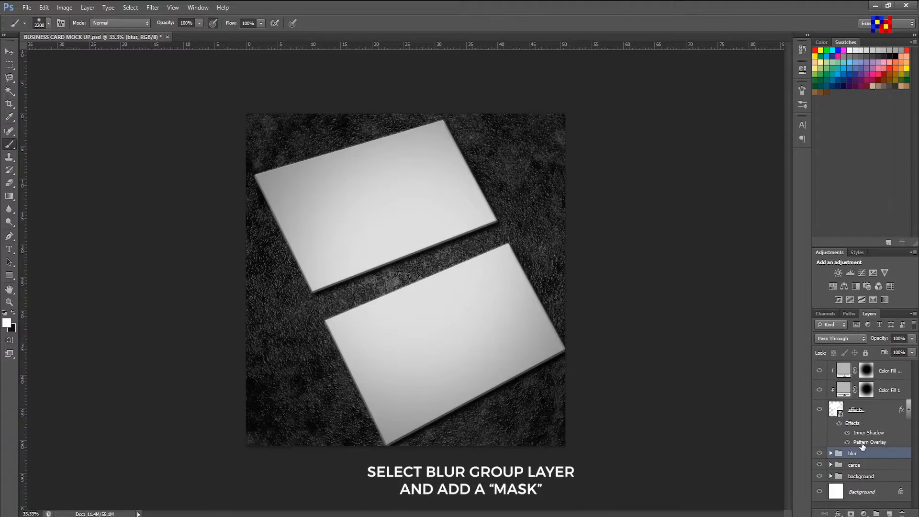
click(850, 513)
key(x)
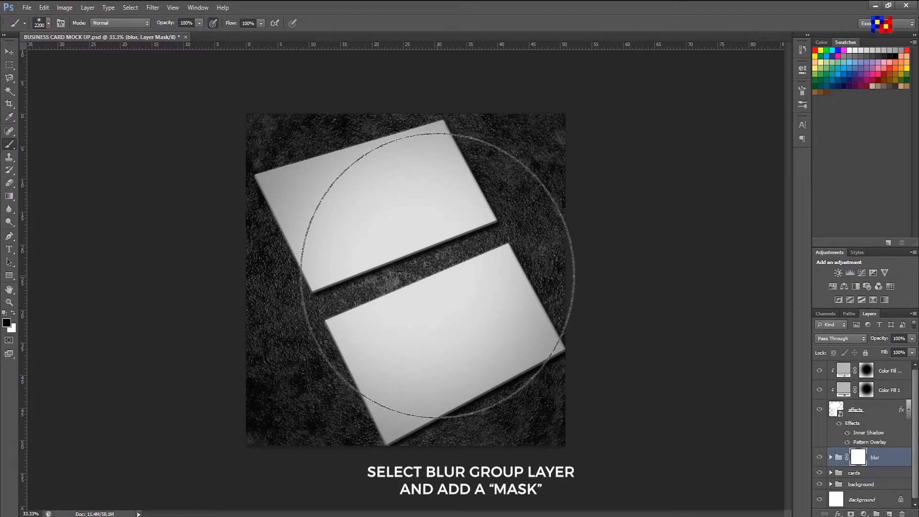
key(bracketleft)
key(bracketleft)
key(bracketright)
click(415, 261)
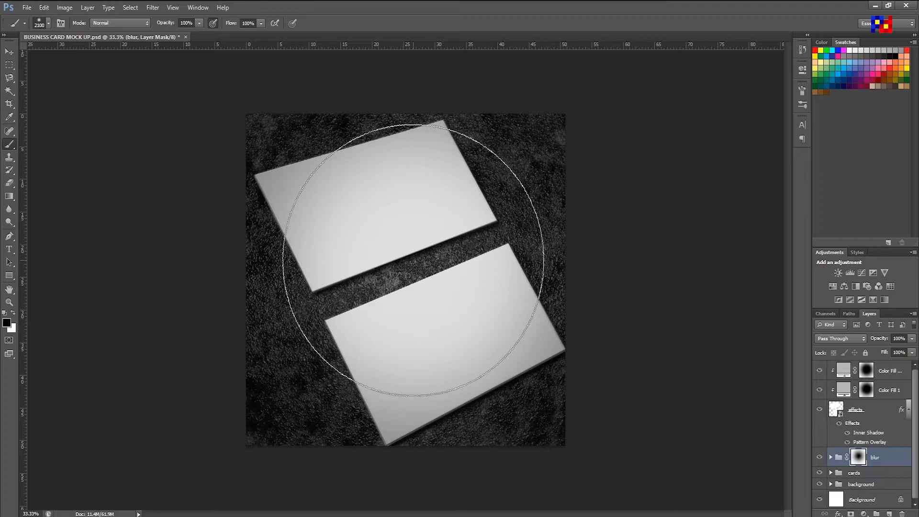
Step: Soften the blur group's mask with a central black dab using a 2900 px brush at 27% opacity
key(bracketleft)
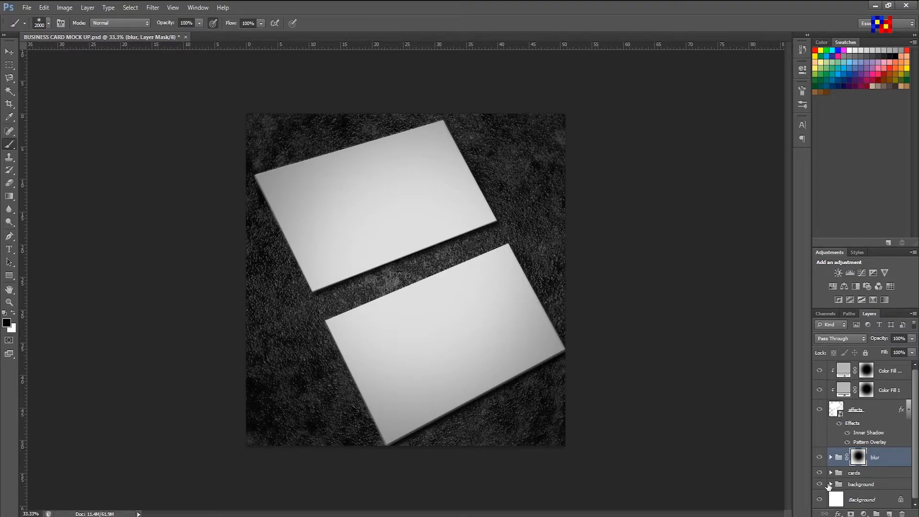
key(bracketright)
key(bracketright)
key(bracketright)
key(bracketright)
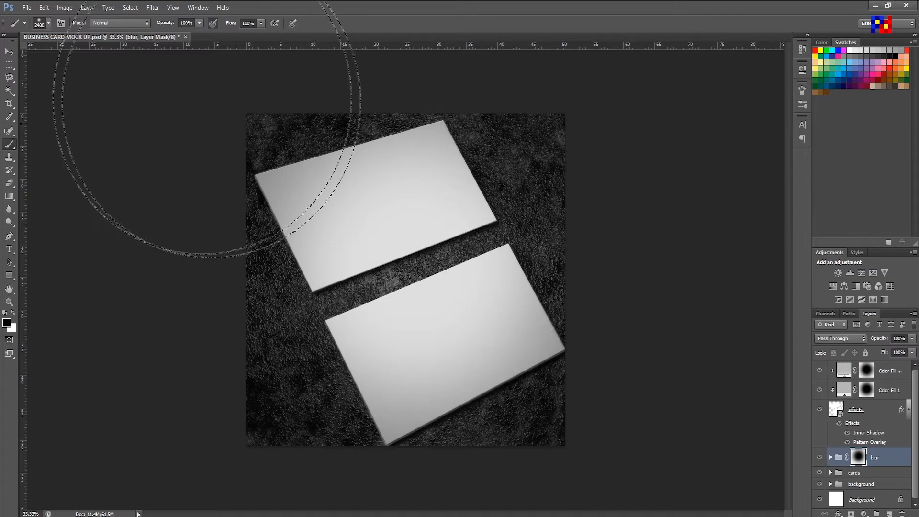
drag(199, 23, 163, 34)
key(bracketright)
key(bracketright)
key(bracketright)
key(bracketright)
key(bracketright)
click(410, 265)
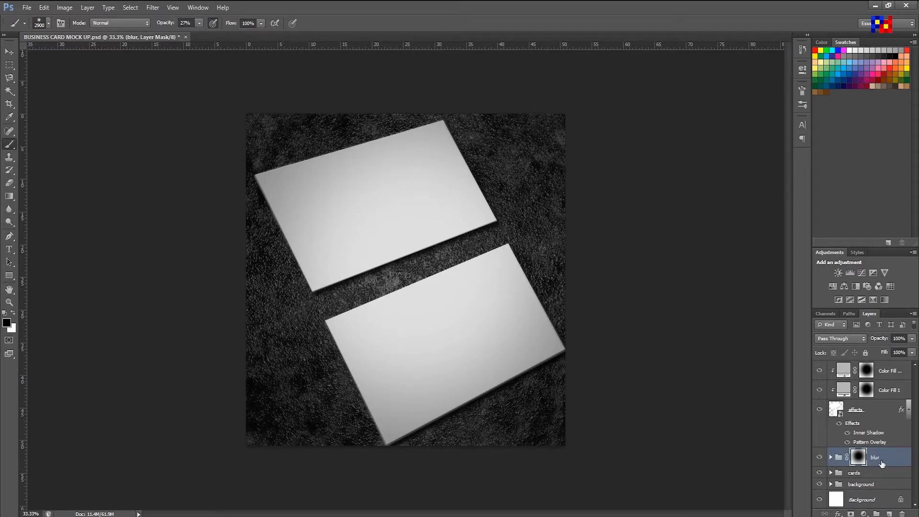
Step: Add a black (000000) Solid Color fill layer above the Levels layer in the background group
click(831, 485)
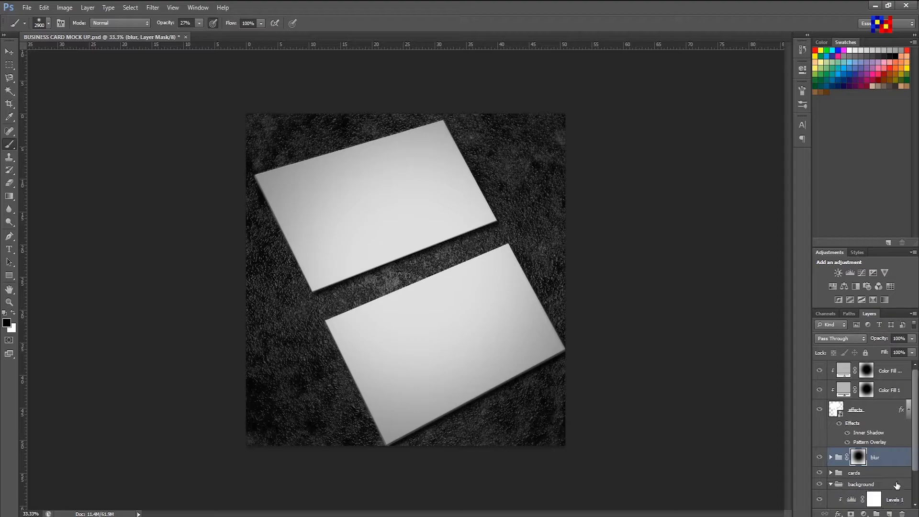
scroll(916, 470, down, 2)
click(893, 461)
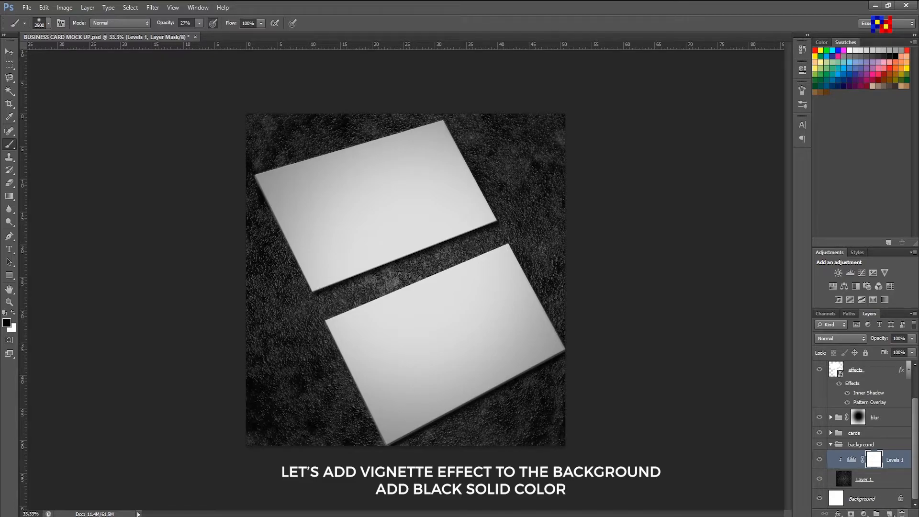
click(863, 513)
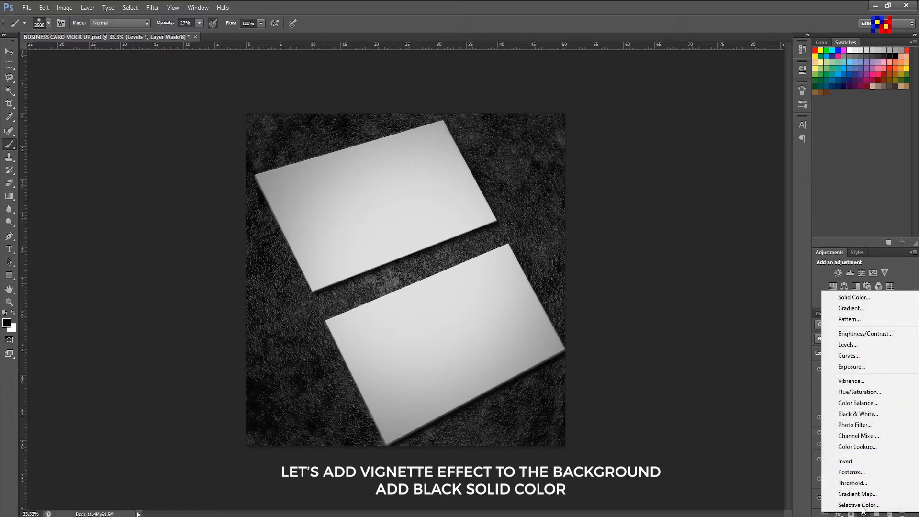
click(843, 295)
drag(579, 328, 529, 346)
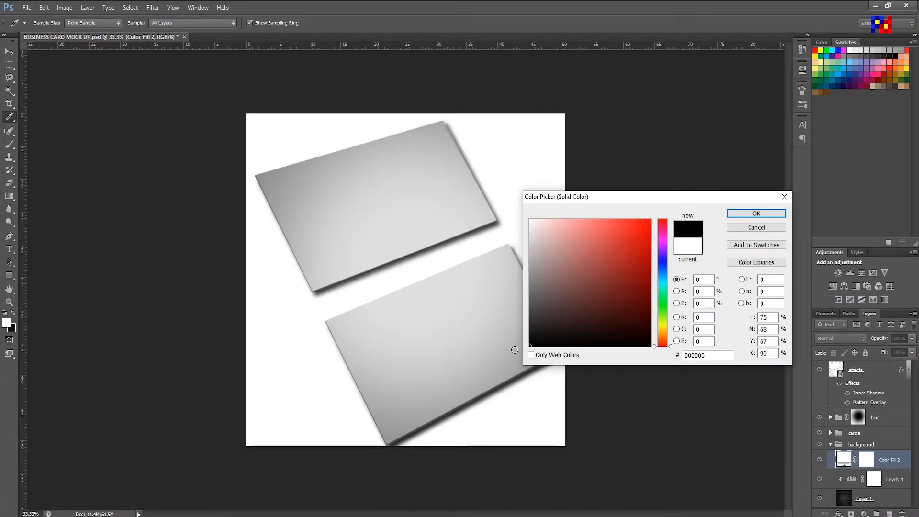
click(756, 214)
Step: Set the black fill layer's blend mode to Multiply and its opacity to 75%
click(839, 338)
click(824, 115)
click(912, 338)
drag(911, 350, 901, 354)
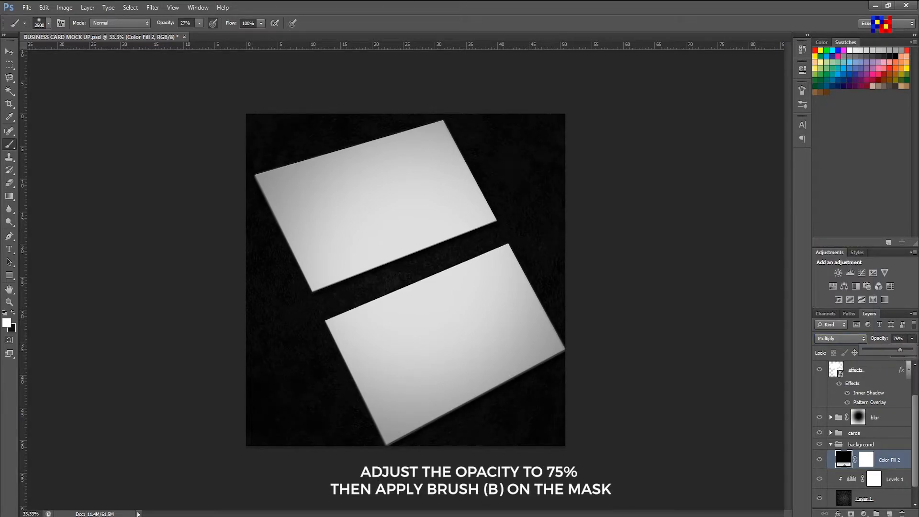
Step: Paint the black fill layer's mask with two central black dabs of a 2900 px brush at 27% opacity
click(866, 461)
key(x)
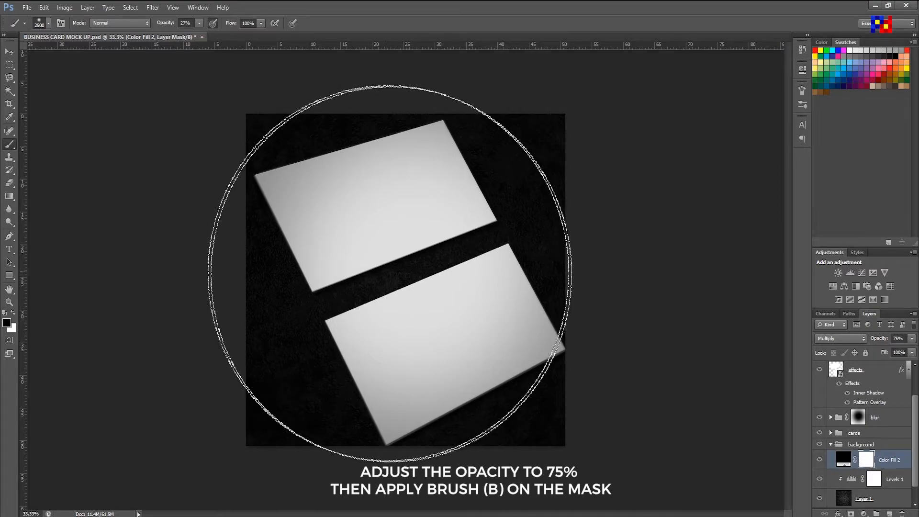
click(443, 235)
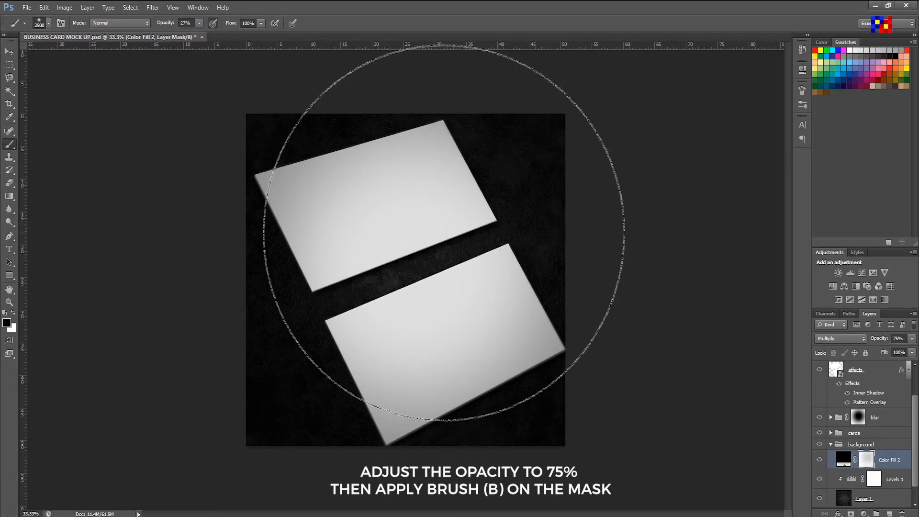
click(432, 235)
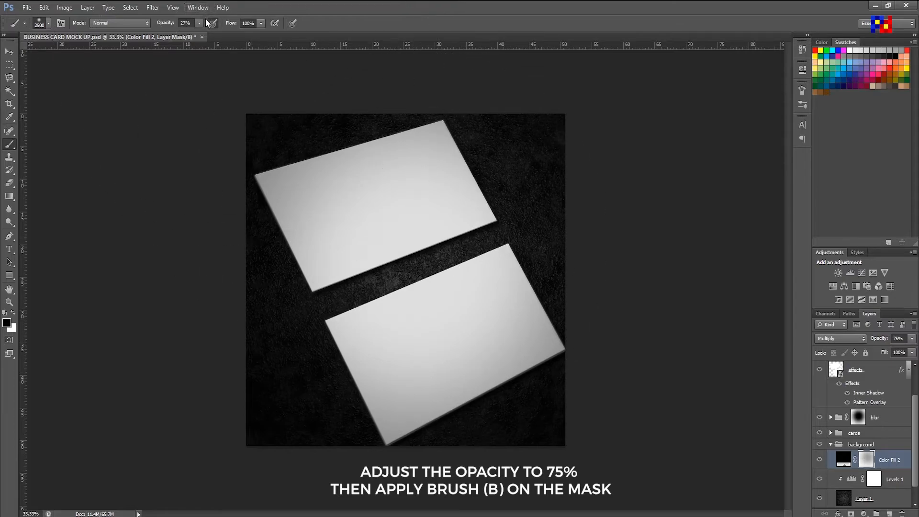
Step: Raise the brush opacity to 100% and add two black dabs to the fill layer's mask around the upper card
click(200, 23)
drag(206, 35, 236, 35)
click(444, 216)
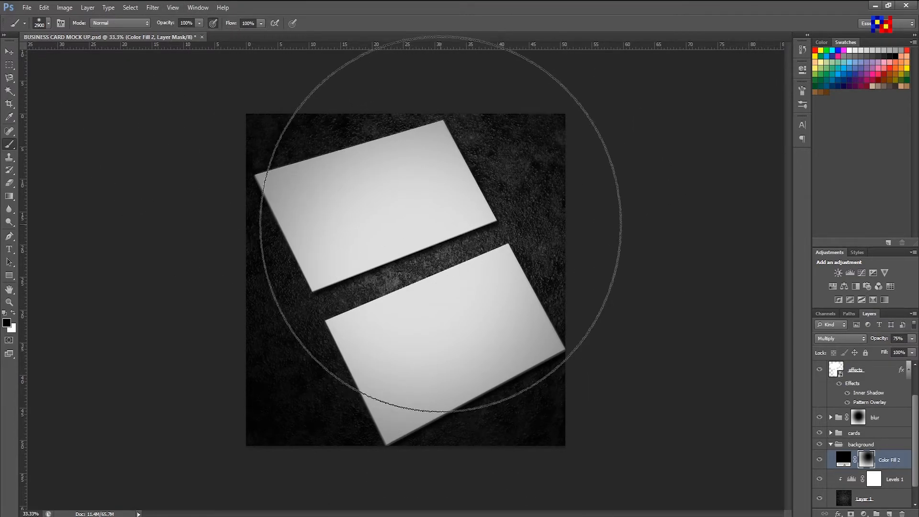
click(453, 214)
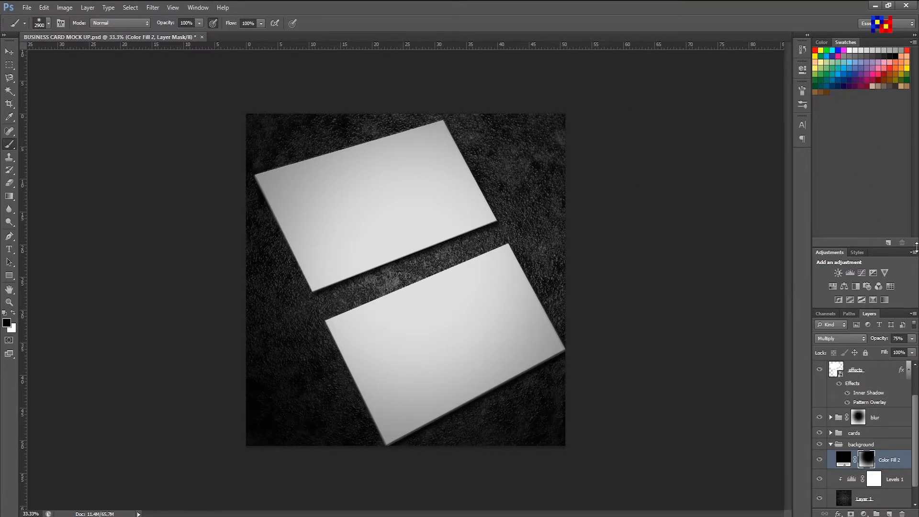
Step: Duplicate the background texture layer (Layer 1) and apply a Lens Blur to the copy
scroll(888, 502, down, 1)
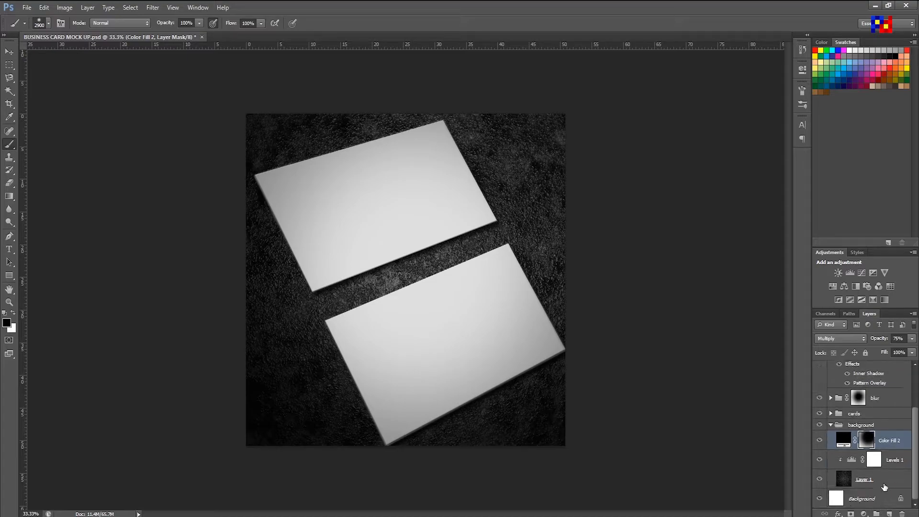
click(884, 485)
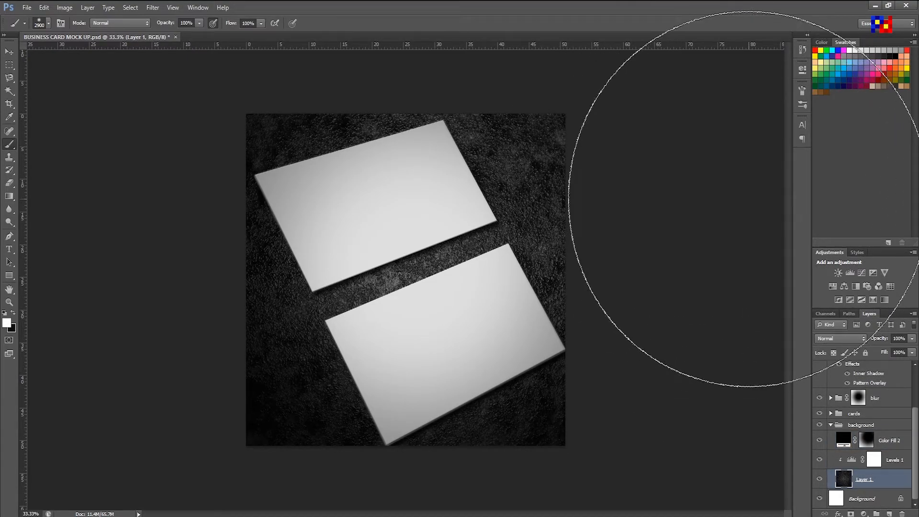
key(ctrl+j)
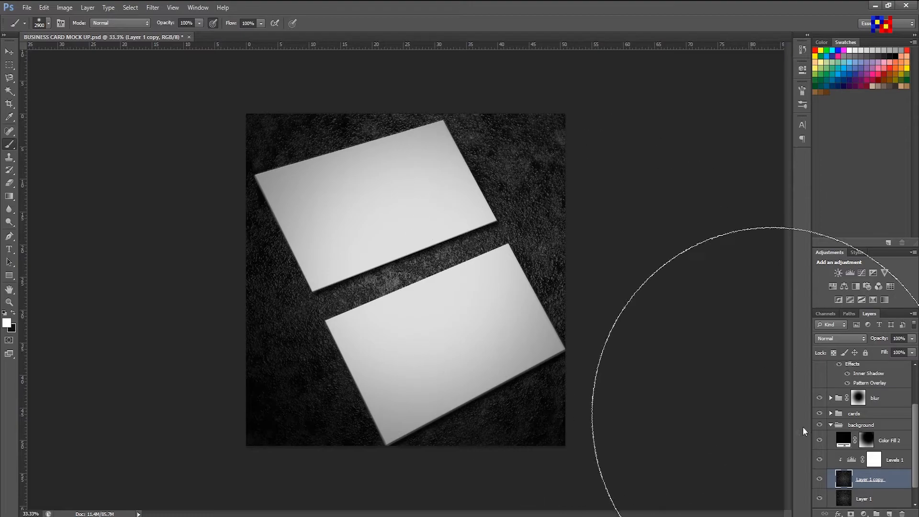
click(152, 7)
mouse_move(189, 109)
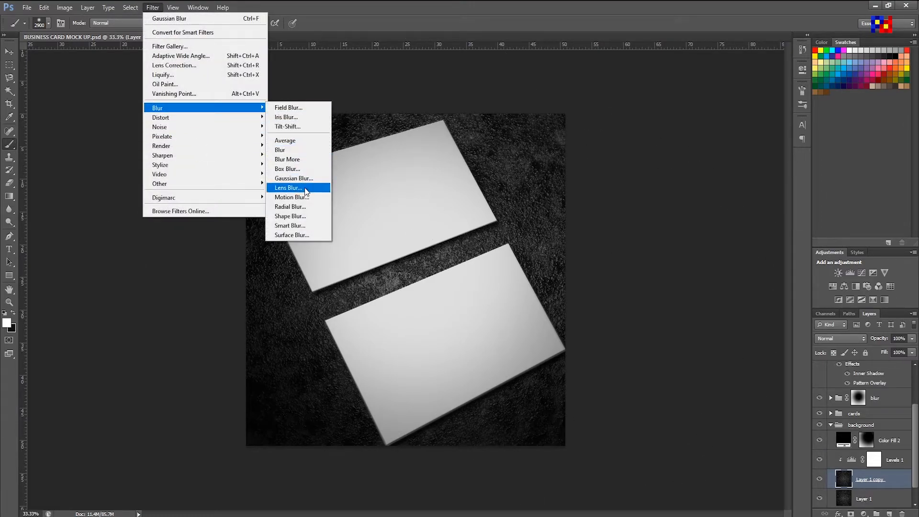
click(303, 188)
click(848, 29)
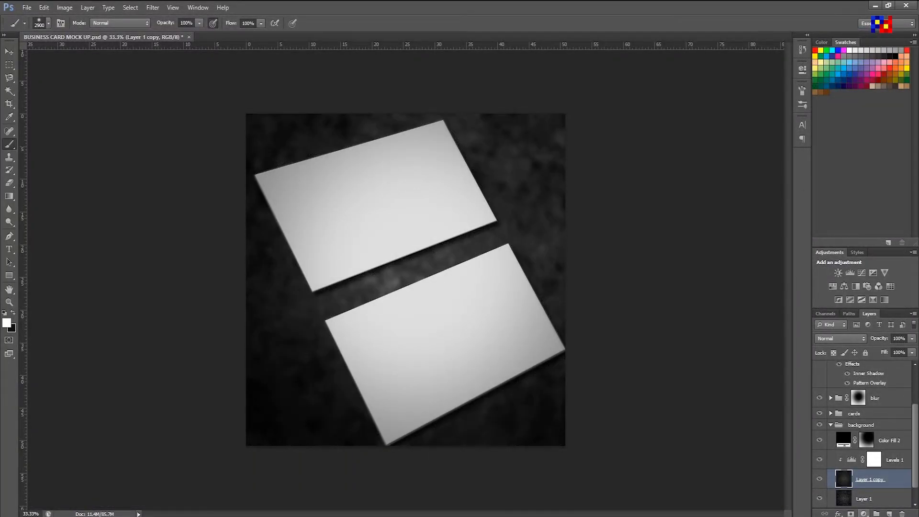
Step: Add a layer mask to the blurred texture copy and dab black near the upper card's lower-right corner at 100% opacity
click(851, 514)
key(x)
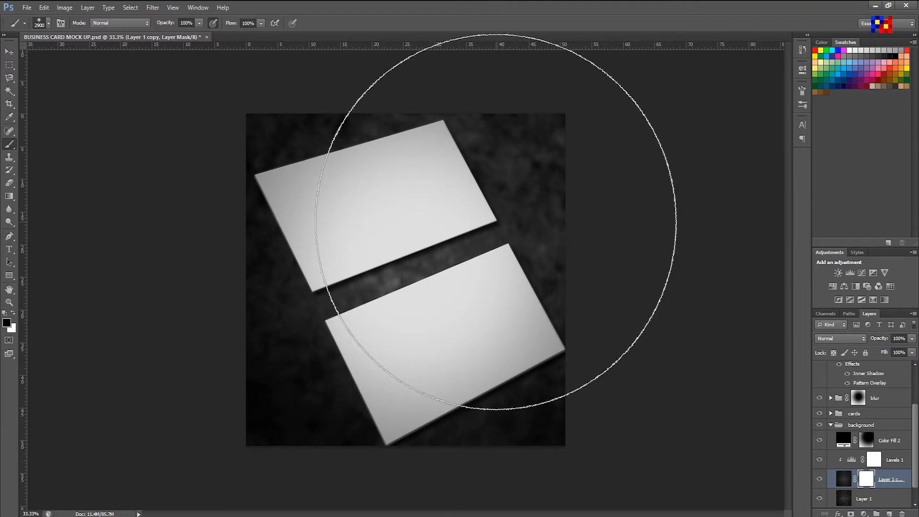
click(488, 225)
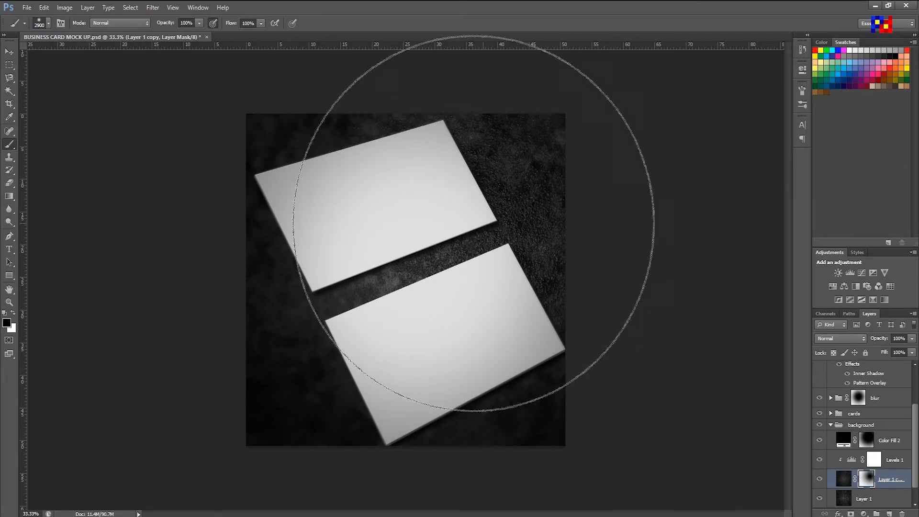
Step: Lower the brush opacity to 53% and dab black on the blurred copy's mask near the canvas centre
click(199, 23)
drag(200, 34, 176, 34)
click(435, 248)
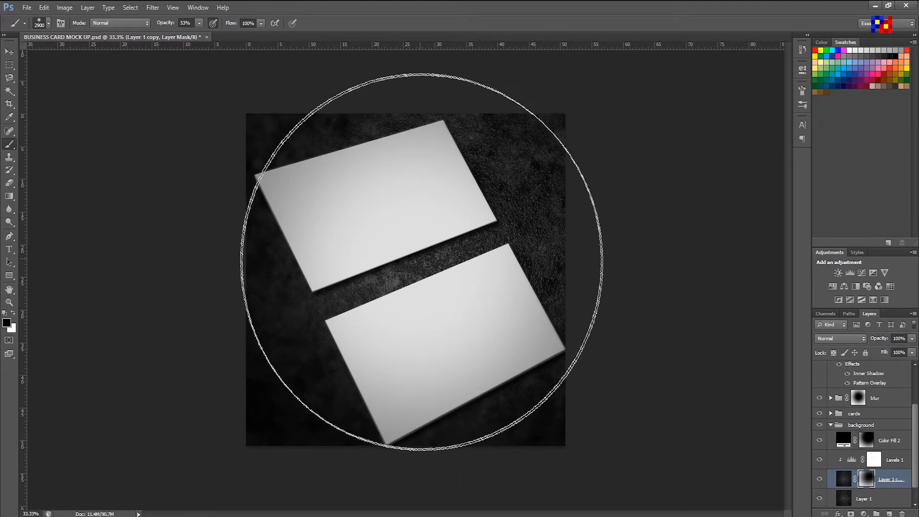
Step: Reduce the brush to 1900 px and paint black on the blurred copy's mask around the gap between the cards
click(13, 312)
key(bracketleft)
key(bracketleft)
key(bracketleft)
key(bracketleft)
key(bracketleft)
key(bracketleft)
key(bracketleft)
key(bracketleft)
key(bracketleft)
key(bracketleft)
key(bracketleft)
key(bracketleft)
key(bracketleft)
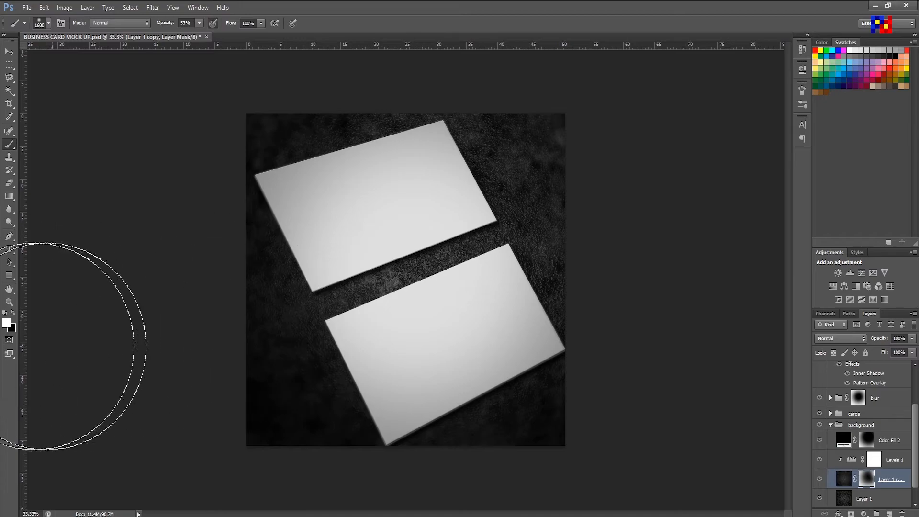
click(14, 313)
key(bracketright)
key(bracketright)
key(bracketright)
key(bracketright)
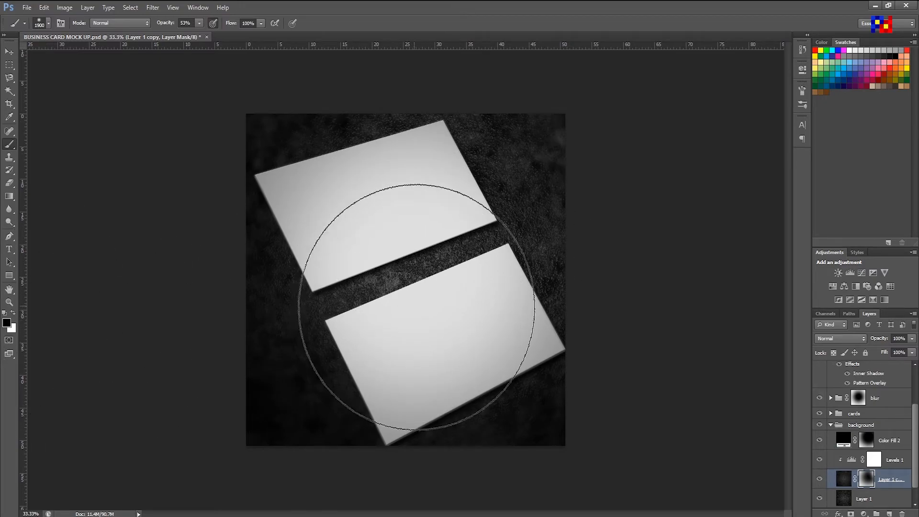
key(v)
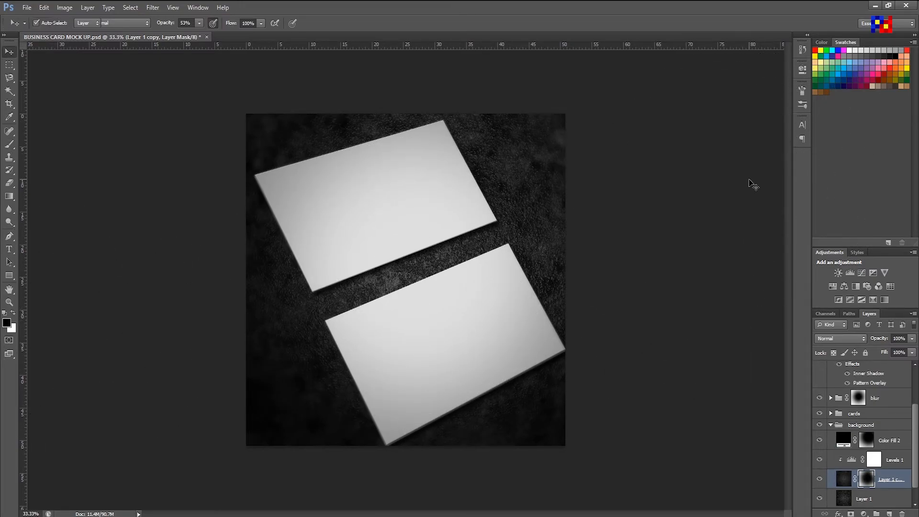
Step: Save the mock-up document and inspect both cards and the background up close
key(ctrl+minus)
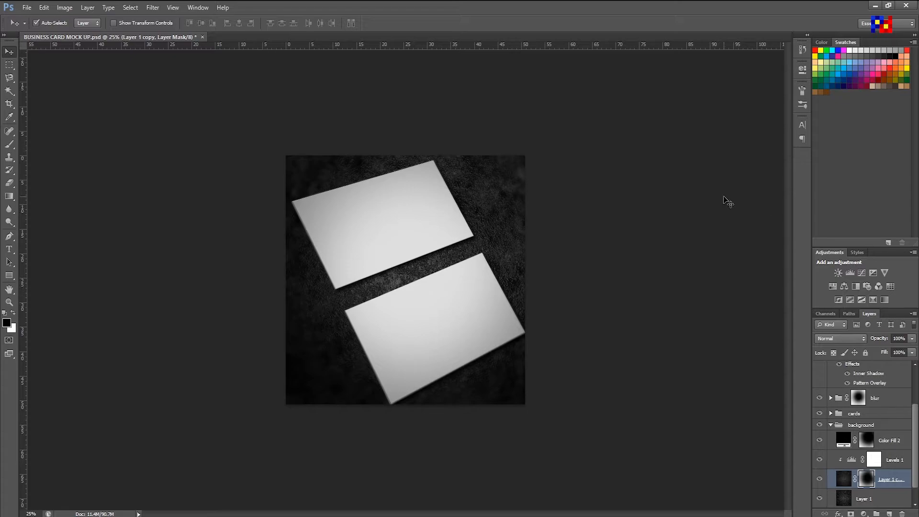
key(ctrl+s)
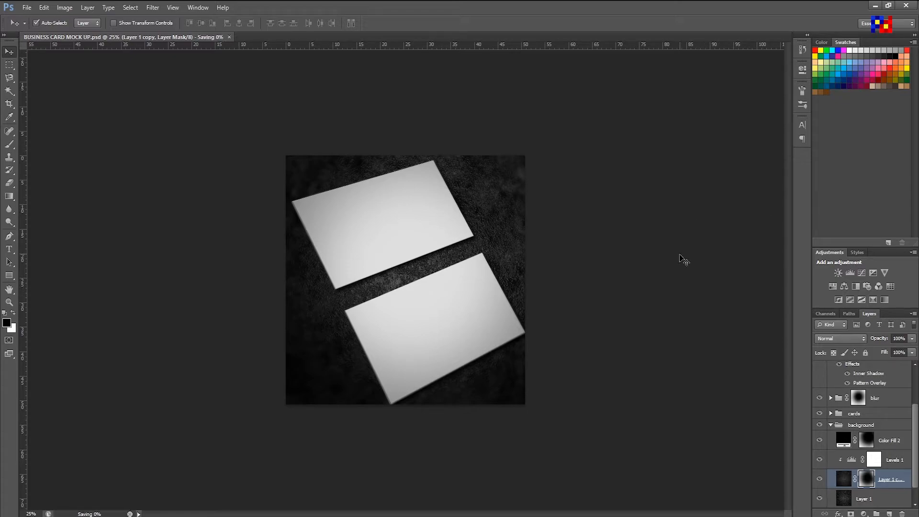
key(ctrl+plus)
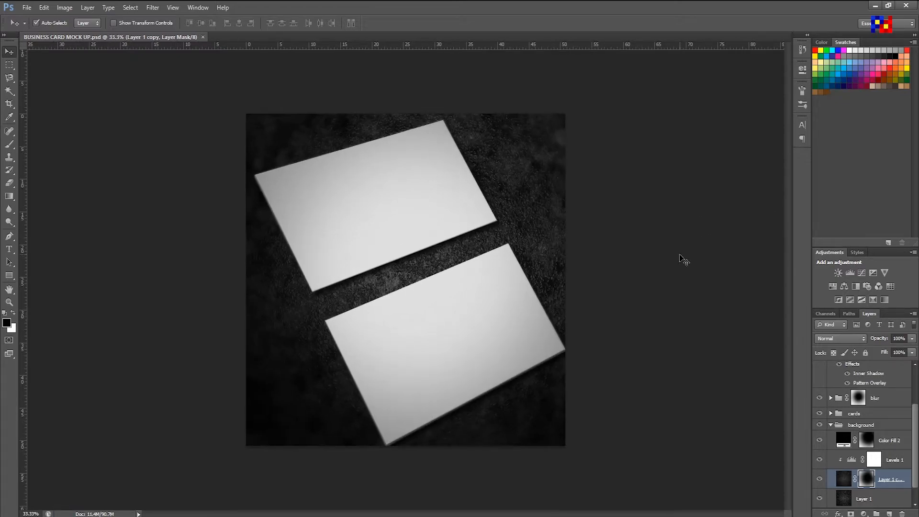
drag(677, 254, 679, 298)
drag(619, 338, 621, 229)
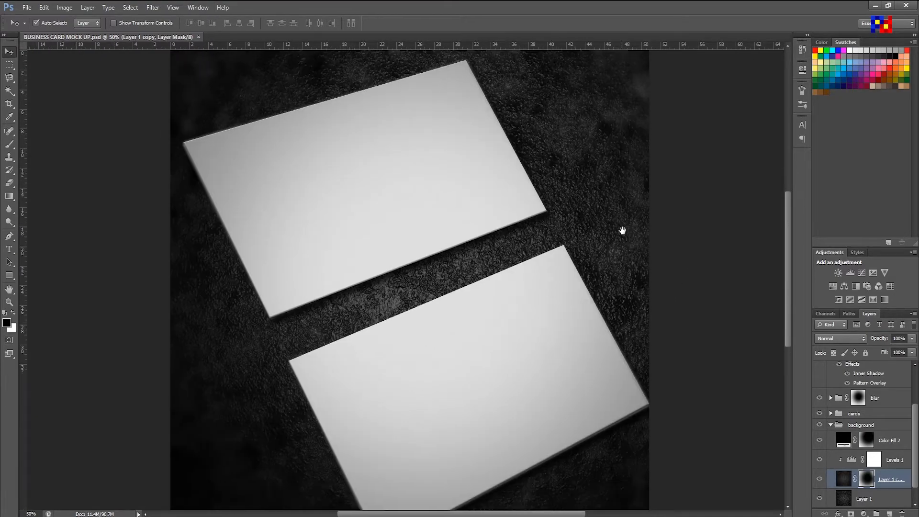
key(ctrl+minus)
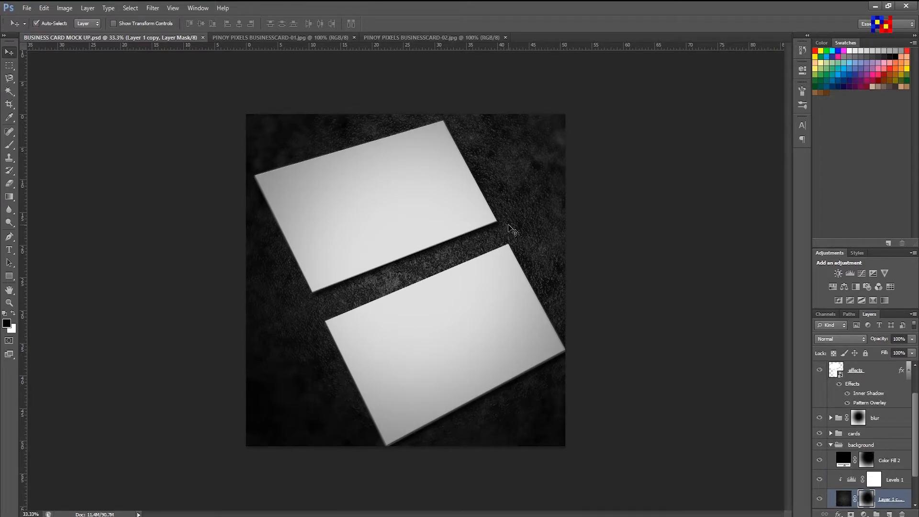
Step: Group the effects layer with its two clipped Color Fill layers and name the group effects
click(401, 174)
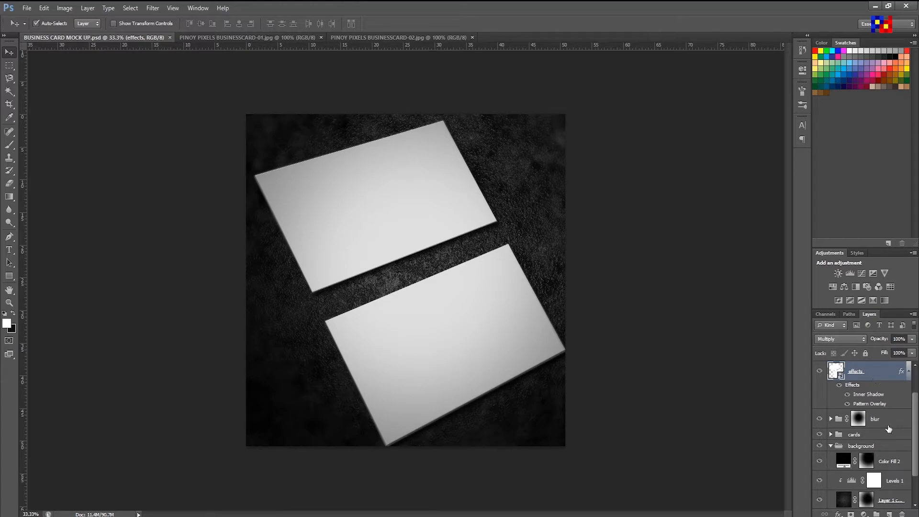
scroll(886, 409, up, 2)
shift+click(890, 378)
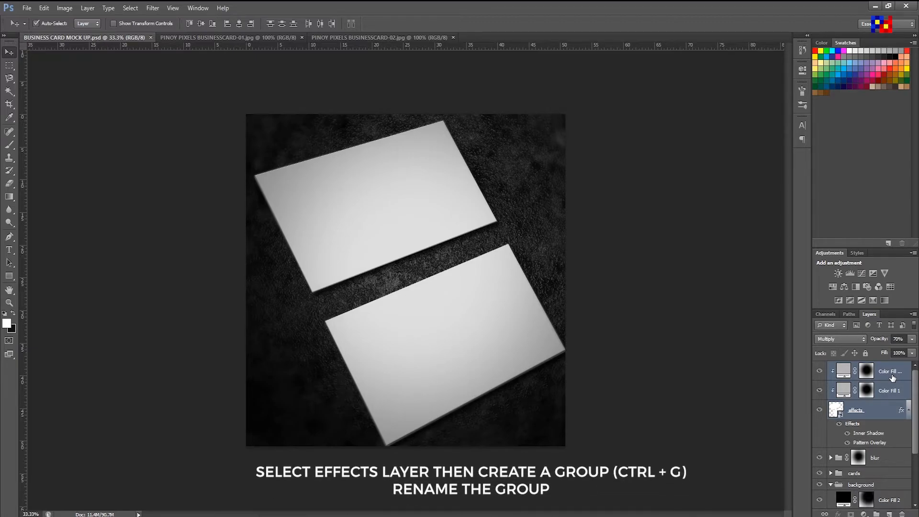
key(ctrl+g)
double_click(857, 367)
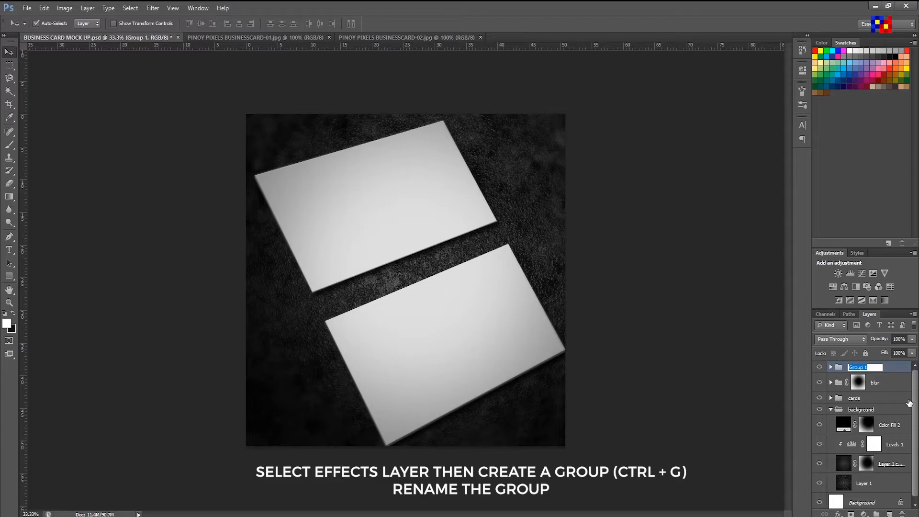
text(EFF)
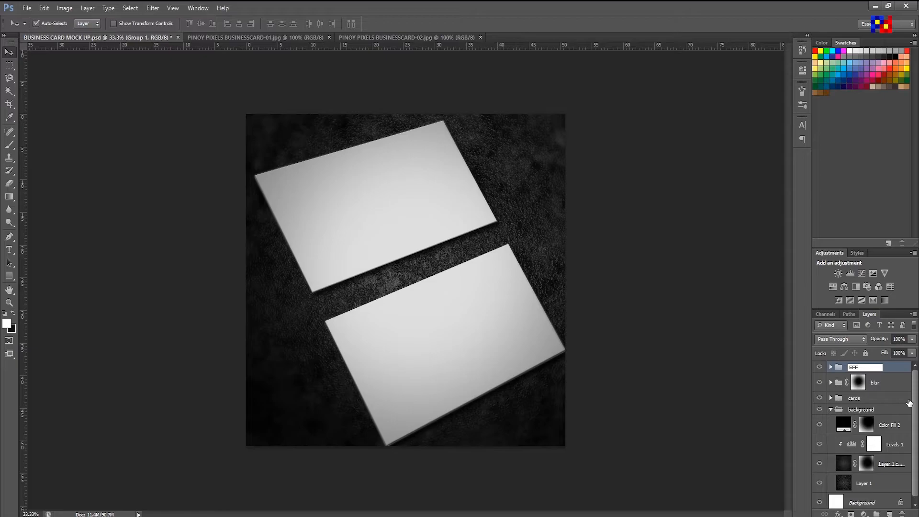
text(ECffects)
click(906, 421)
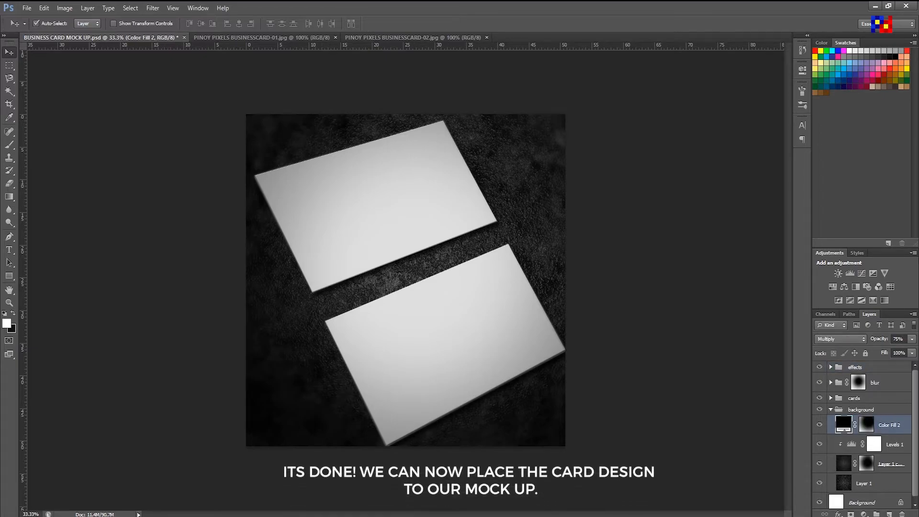
Step: Collapse the background group and fully lock the effects group
click(830, 409)
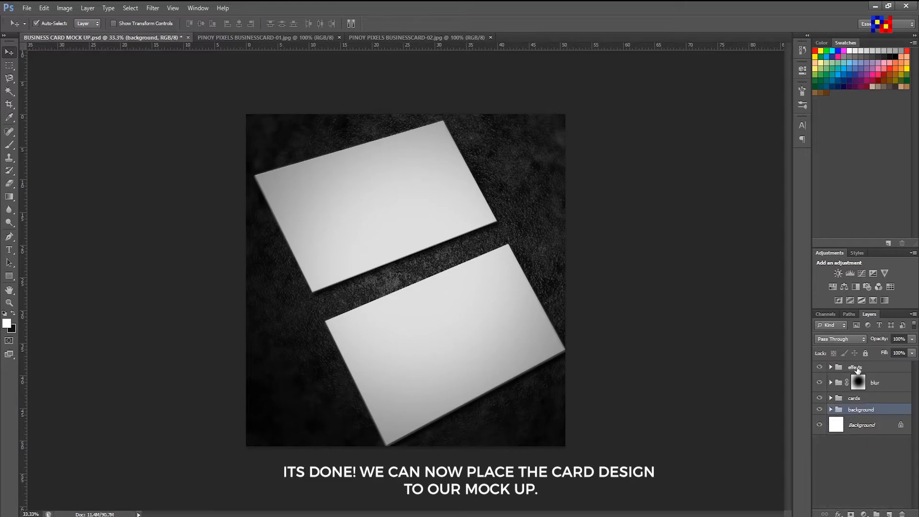
click(867, 366)
click(866, 353)
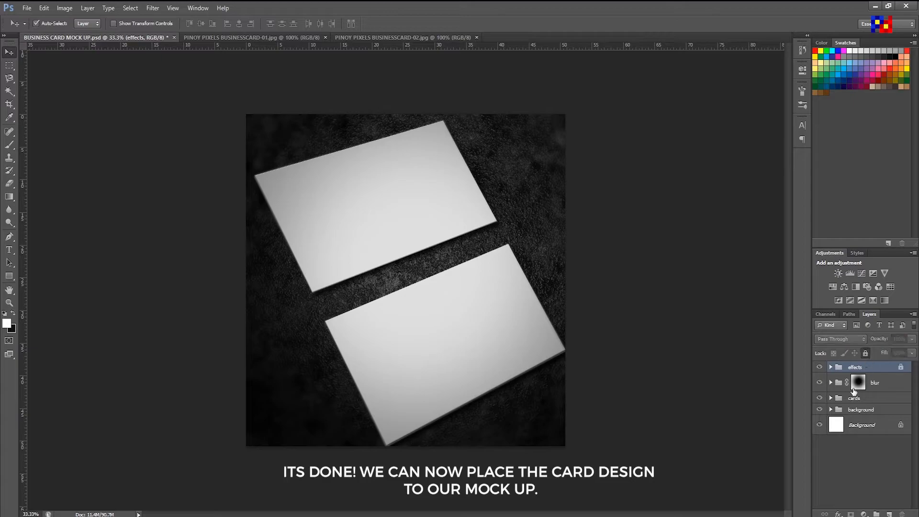
Step: Open the front design smart object, copy the PINOY PIXELS BUSINESSCARD-01.jpg artwork into it, and close the artwork file
click(415, 210)
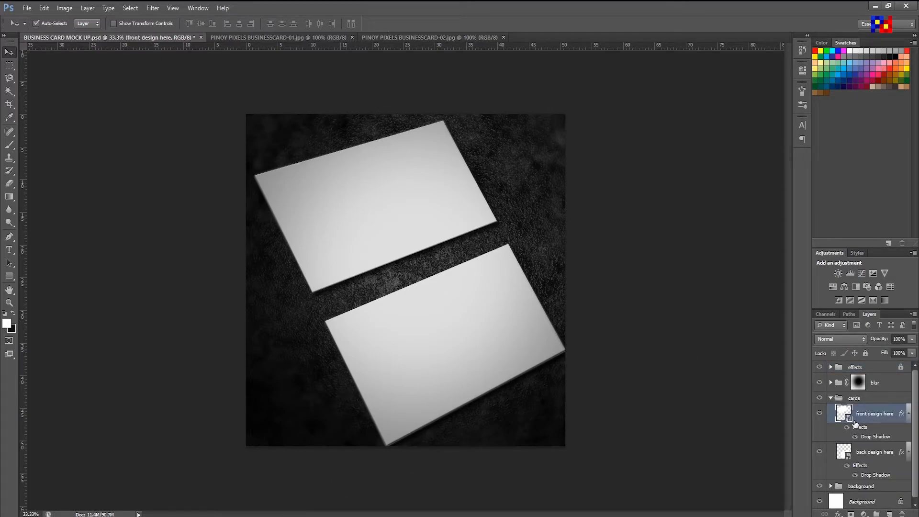
double_click(847, 418)
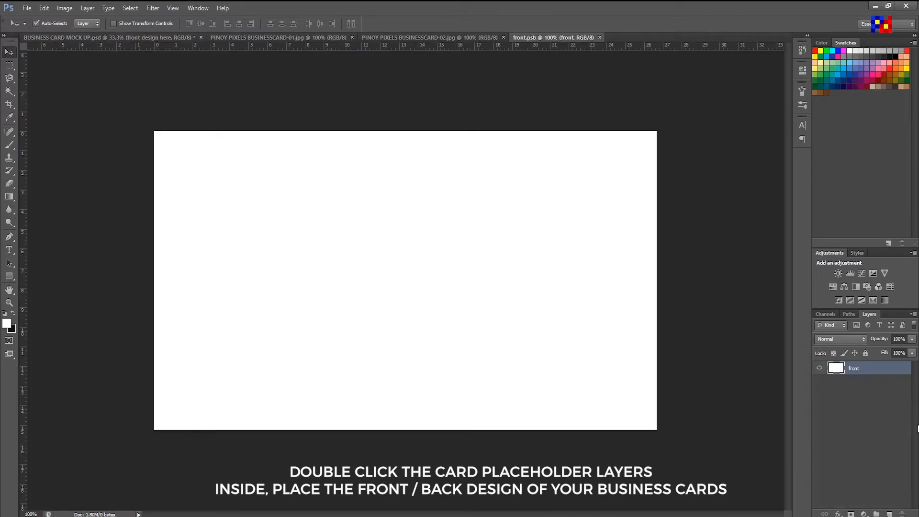
click(311, 37)
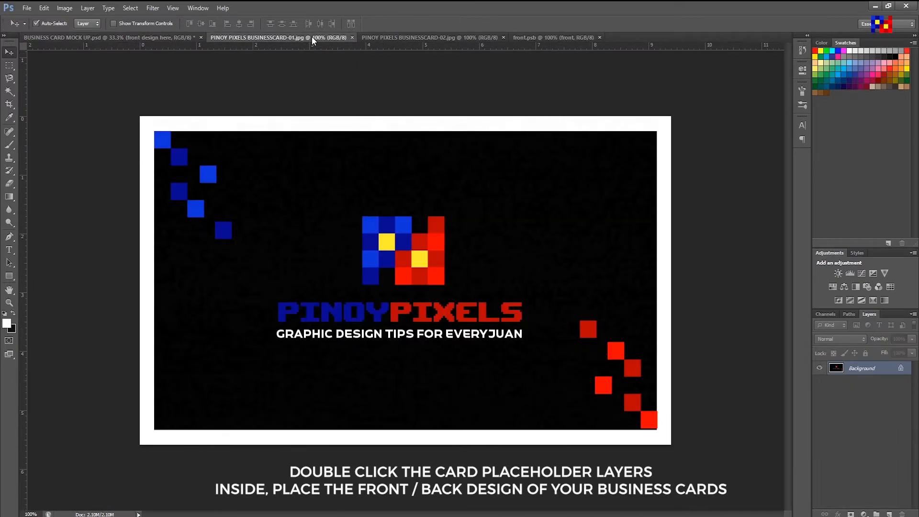
drag(312, 37, 538, 91)
drag(673, 226, 316, 306)
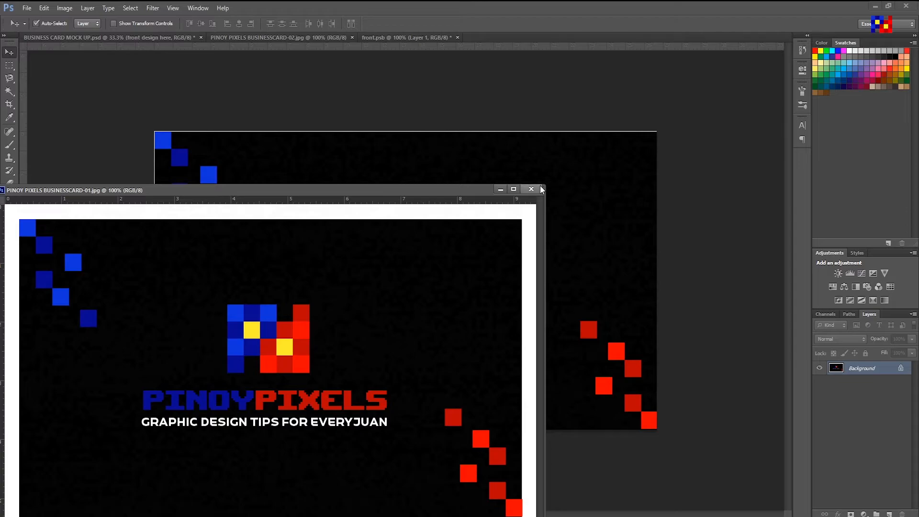
click(538, 188)
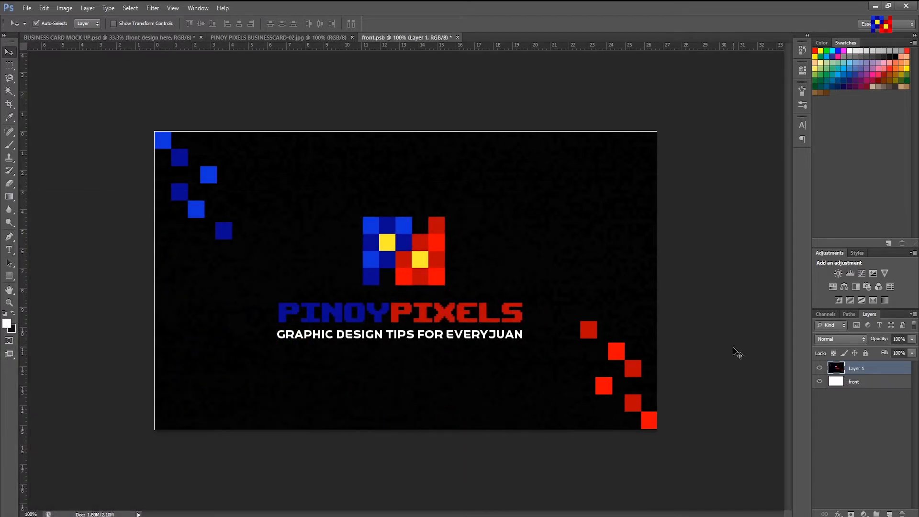
Step: Nudge the front artwork flush with the canvas edges, then save and close the smart object
key(Right)
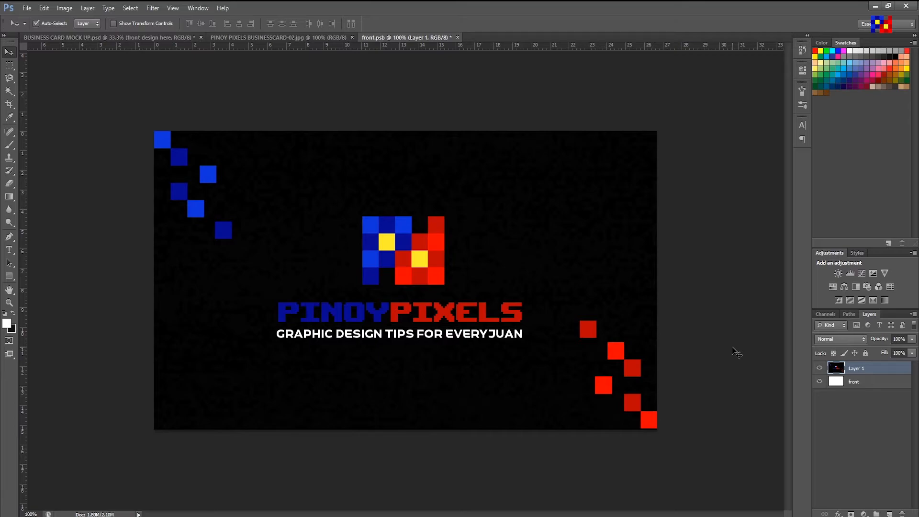
key(ctrl+s)
key(ctrl+w)
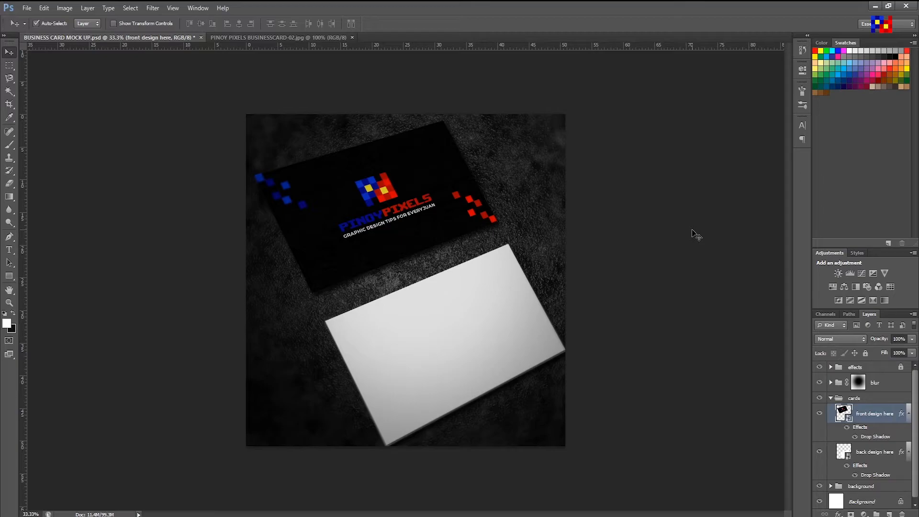
Step: Place the PINOY PIXELS BUSINESSCARD-02.jpg artwork in the back design smart object, close the artwork file, and save and close the smart object
click(496, 343)
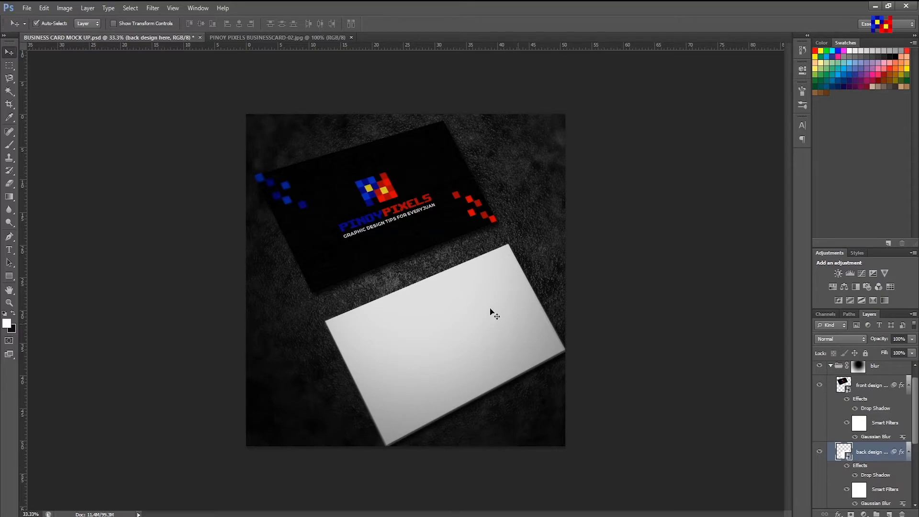
double_click(844, 454)
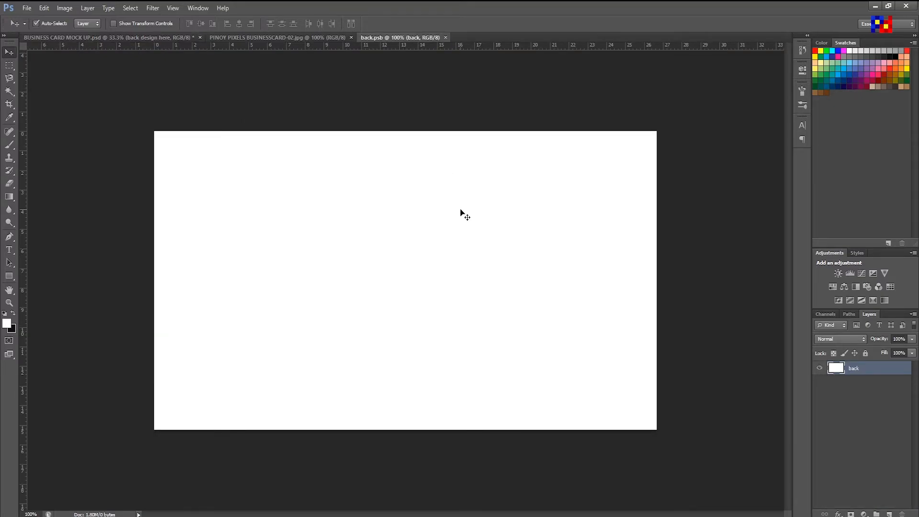
click(297, 38)
drag(297, 39, 393, 423)
drag(743, 486, 672, 368)
click(797, 422)
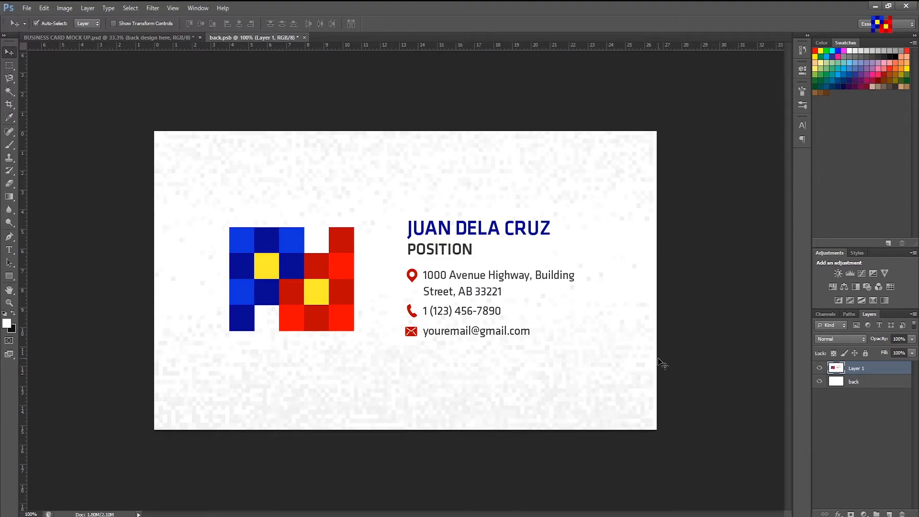
key(ctrl+s)
key(ctrl+w)
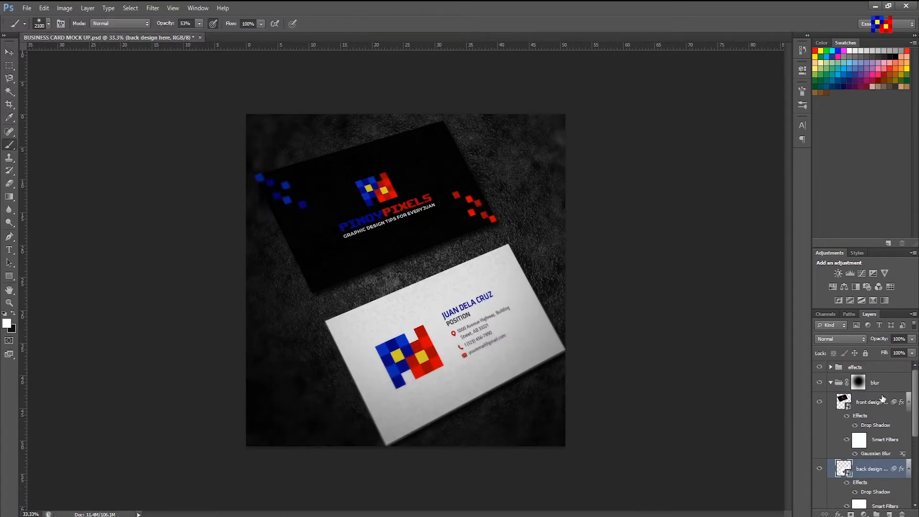
Step: Collapse the blur group, expand the effects group and add a new layer above its Color Fill layers
click(830, 382)
click(861, 383)
click(842, 367)
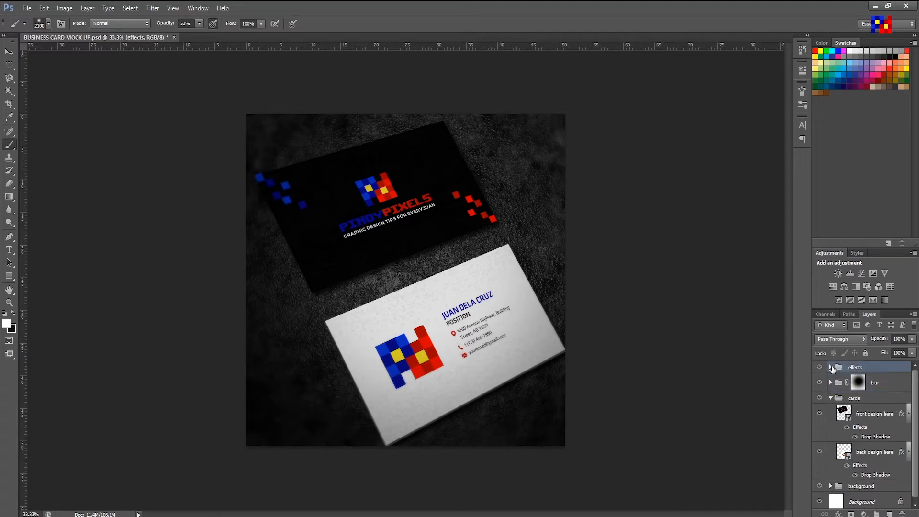
click(830, 367)
click(897, 382)
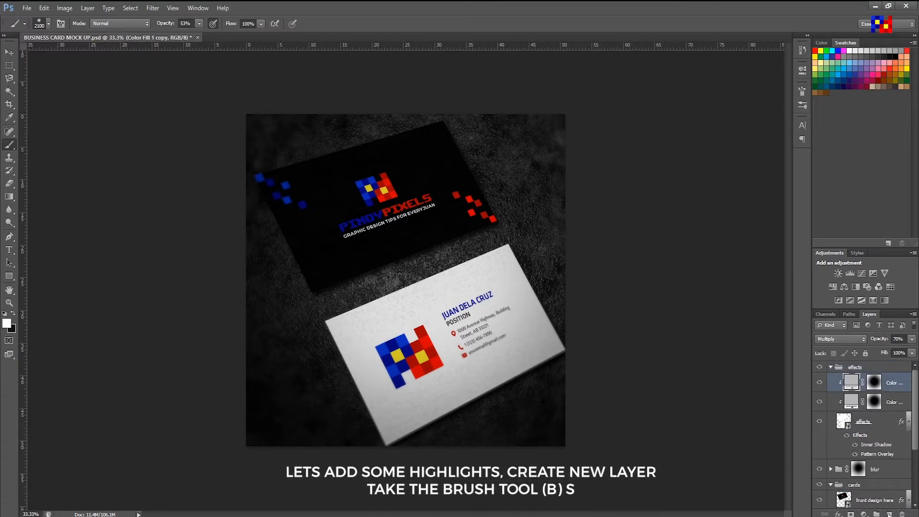
key(ctrl+shift+alt+n)
Step: Paint a soft white highlight between the cards with the 2100 px brush at 53% opacity and mask it to the card shapes
click(420, 248)
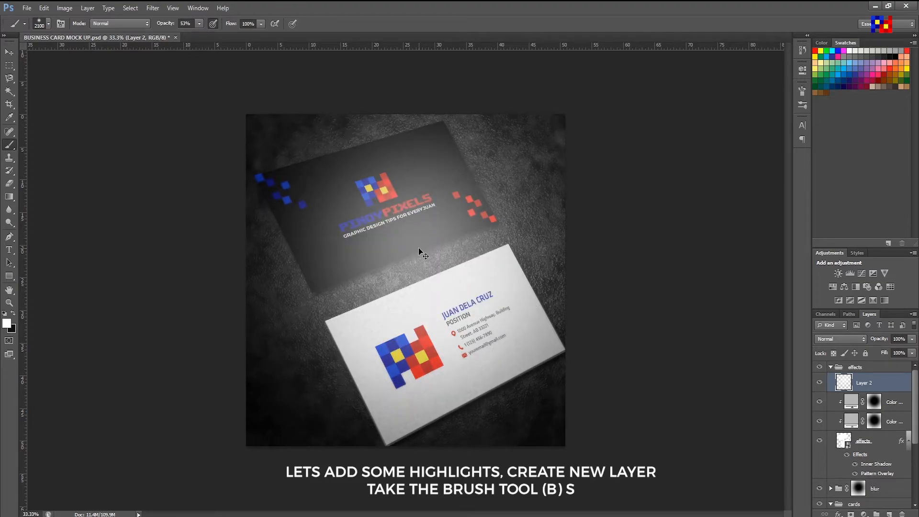
key(ctrl+z)
click(434, 233)
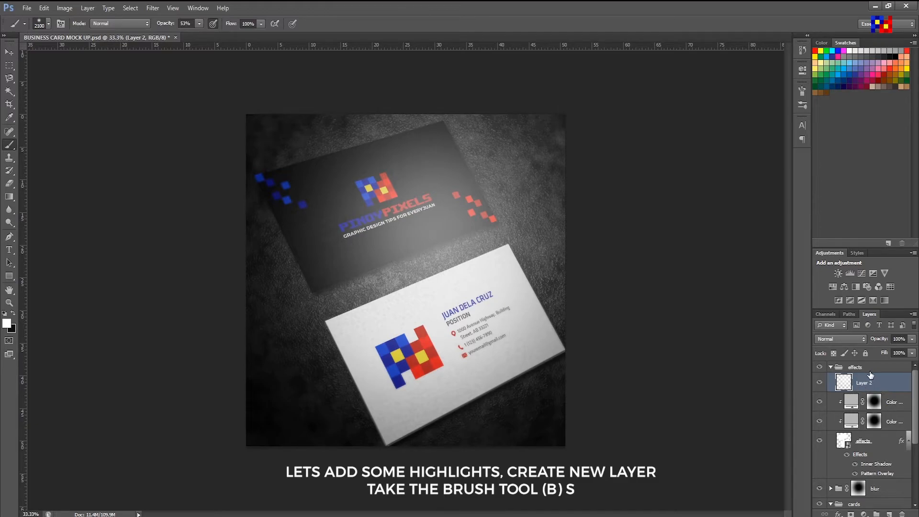
ctrl+click(843, 440)
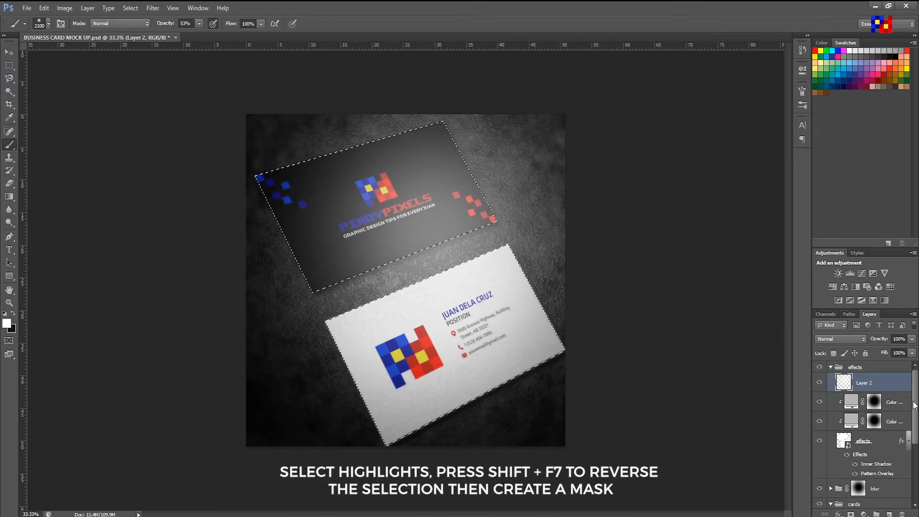
click(850, 514)
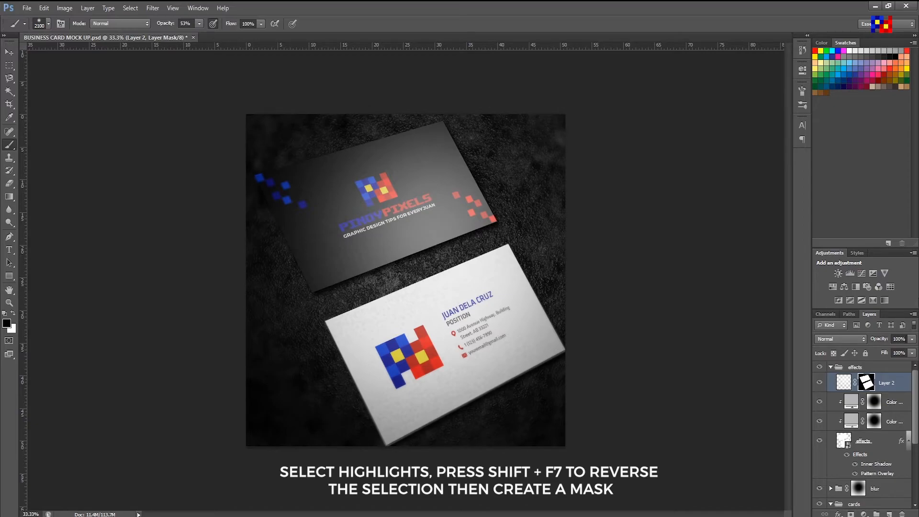
Step: Set the highlight layer's blend mode to Screen and its opacity to 30%
click(852, 339)
click(838, 209)
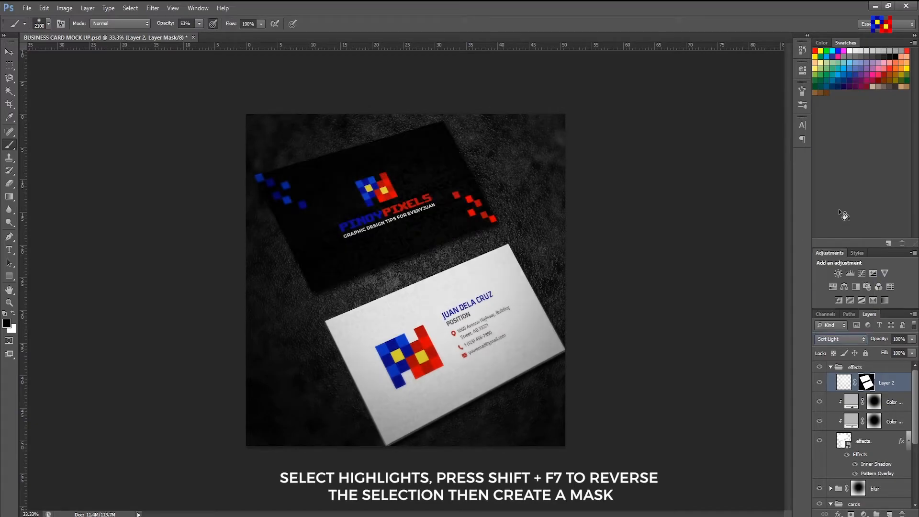
click(840, 338)
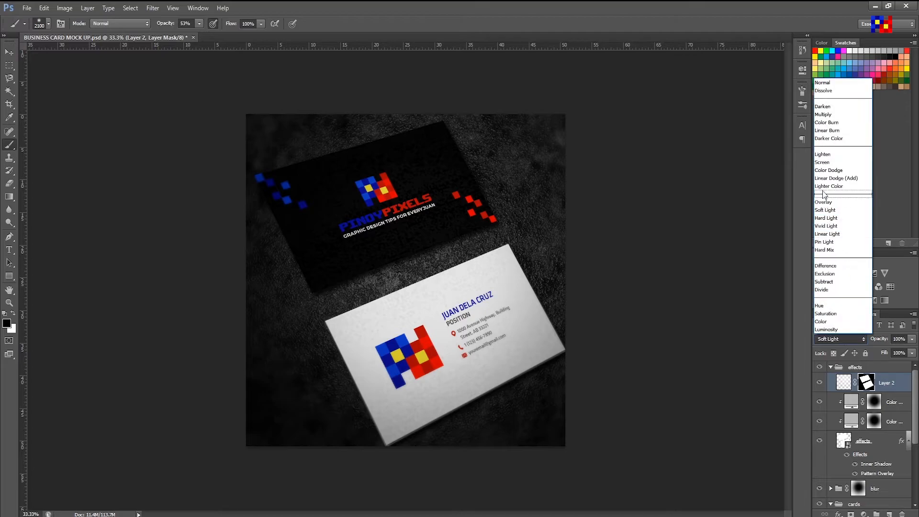
click(823, 163)
click(913, 353)
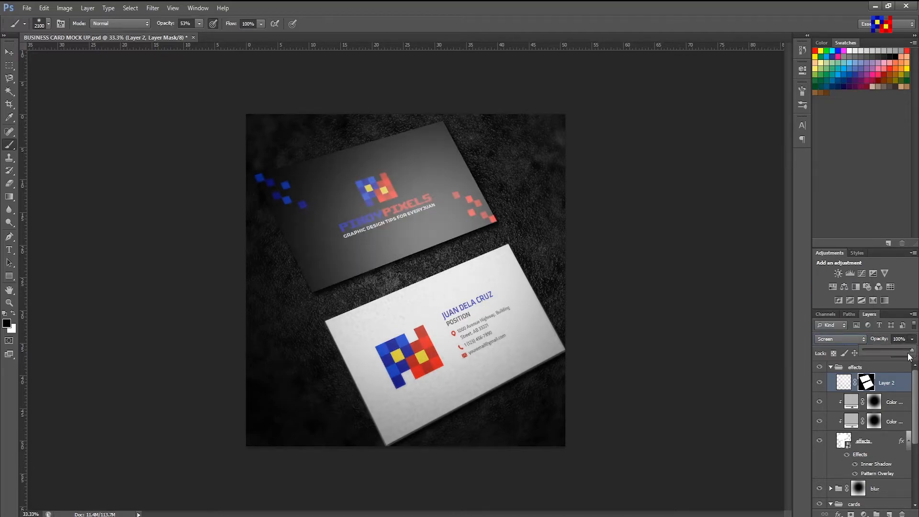
drag(891, 348, 880, 349)
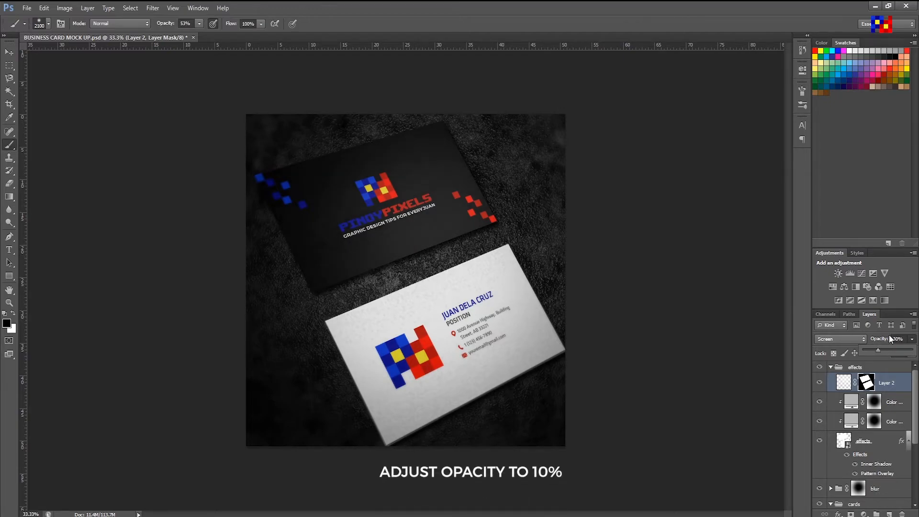
key(v)
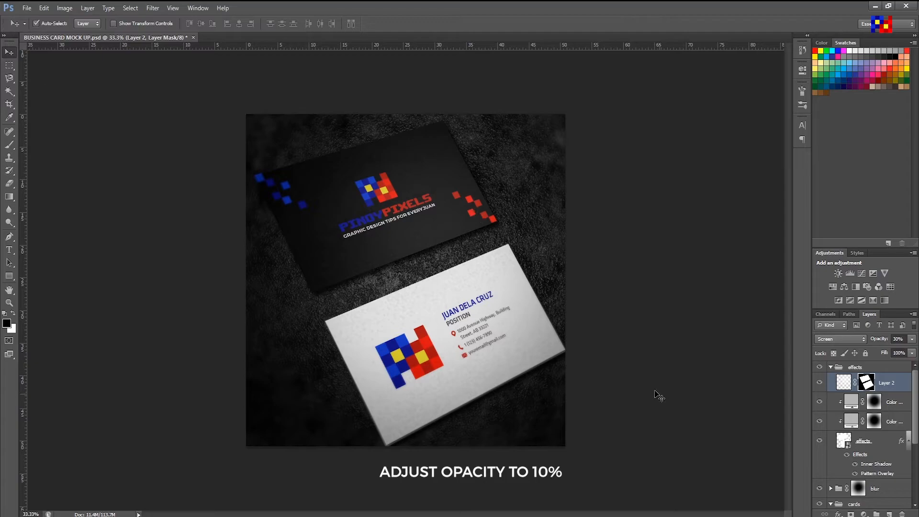
Step: Collapse the effects group
scroll(845, 405, down, 5)
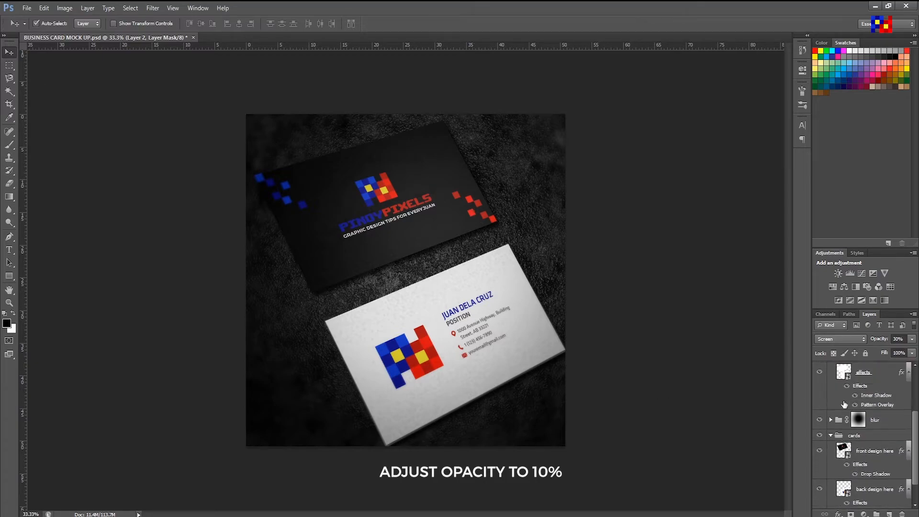
scroll(844, 405, up, 4)
click(830, 366)
scroll(860, 461, down, 1)
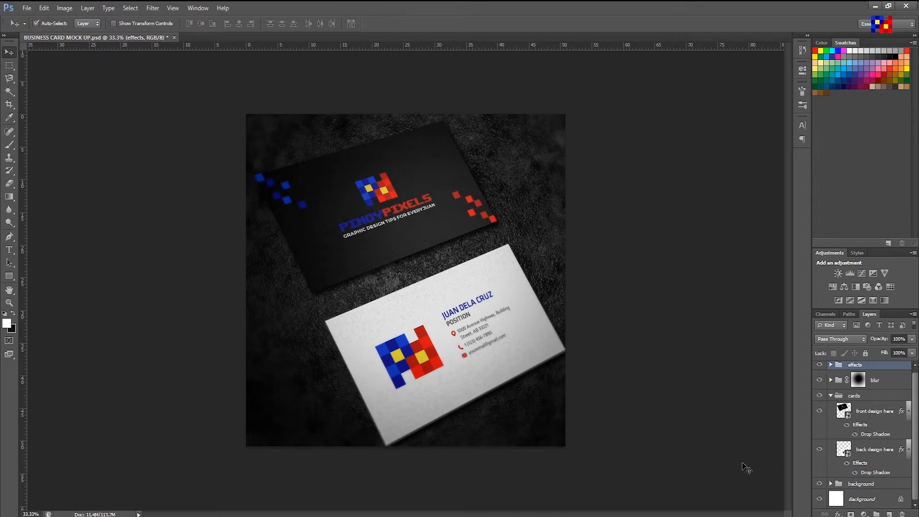
Step: Adjust the distance of the front design layer's Drop Shadow and apply it
click(450, 221)
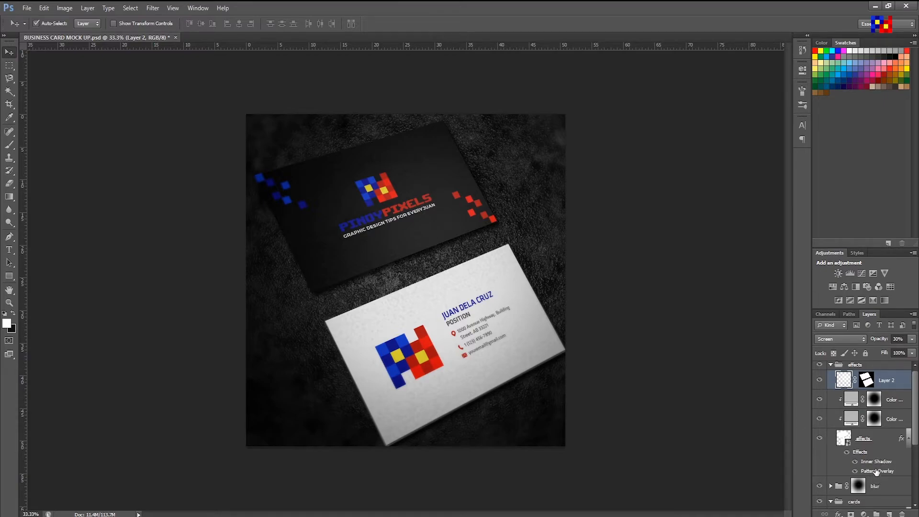
scroll(876, 474, down, 2)
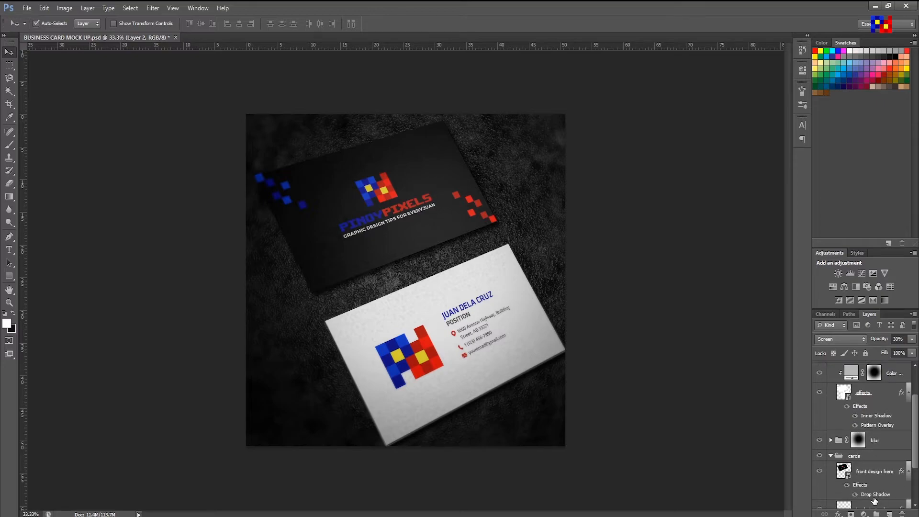
double_click(875, 496)
drag(734, 210, 726, 210)
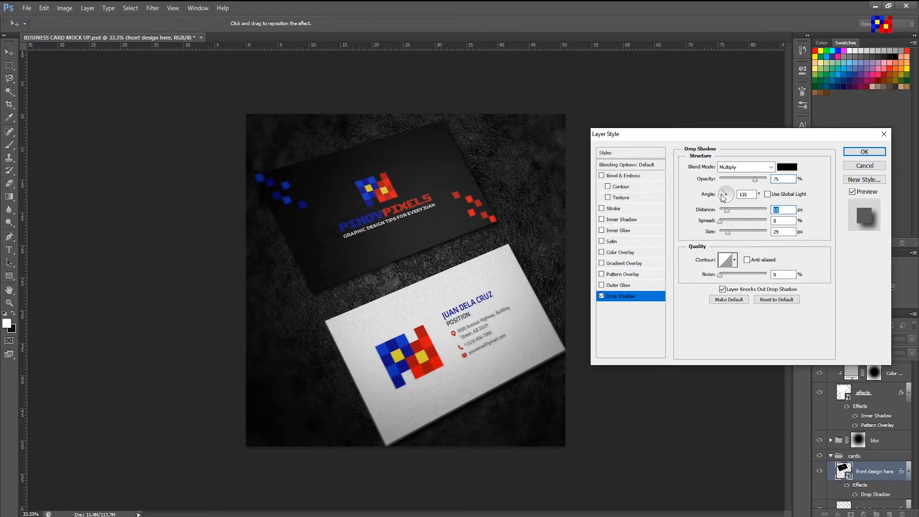
click(864, 151)
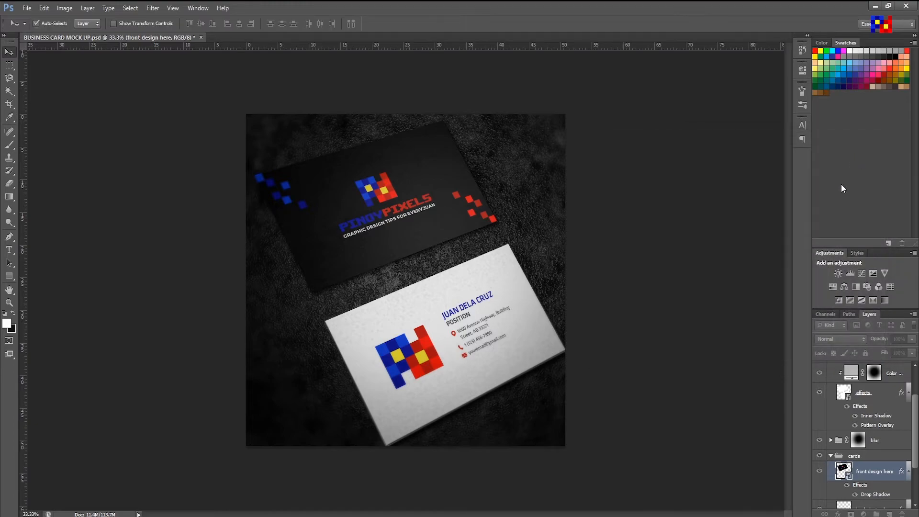
Step: Save the mock-up document and inspect the finished card designs up close
key(ctrl+s)
key(ctrl+plus)
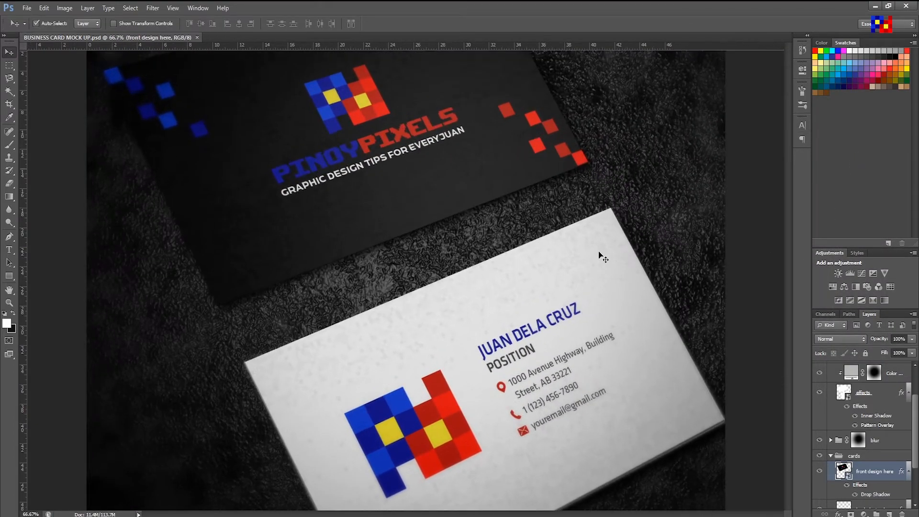
key(ctrl+plus)
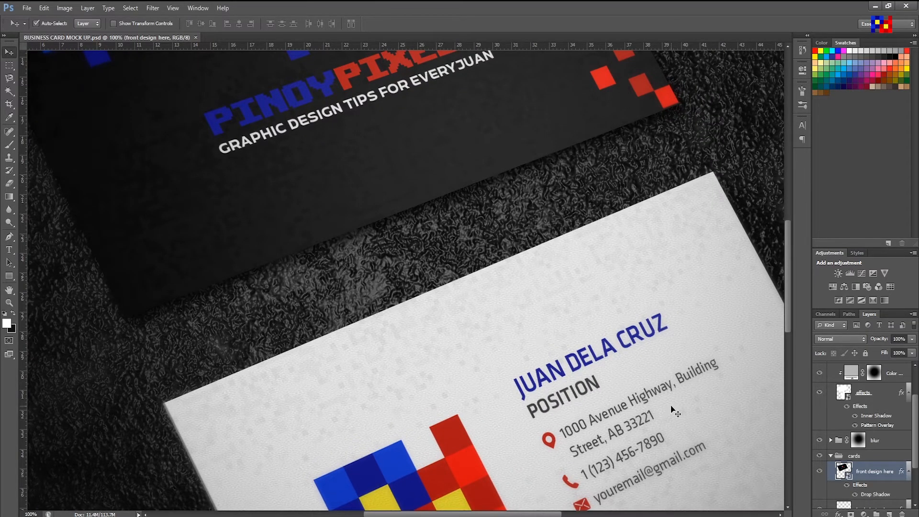
key(ctrl+minus)
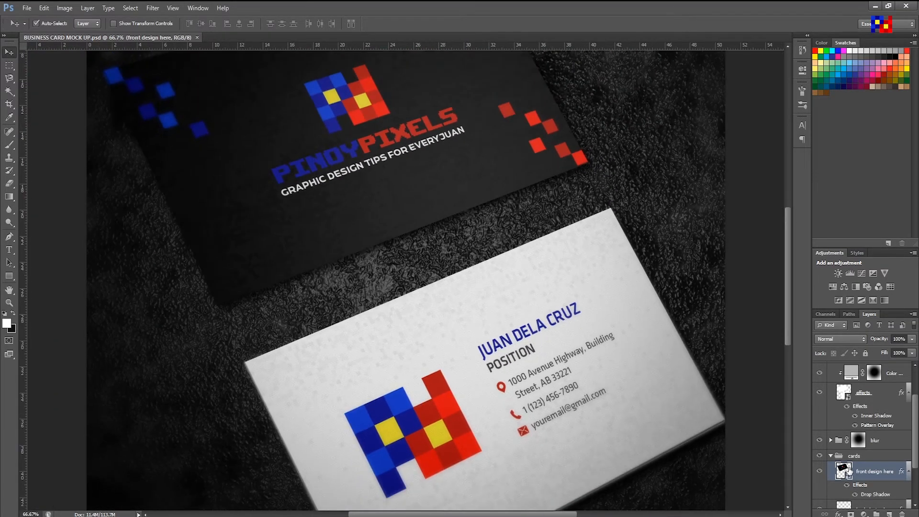
Step: Try a different Inner Shadow setting on the effects layer
click(870, 420)
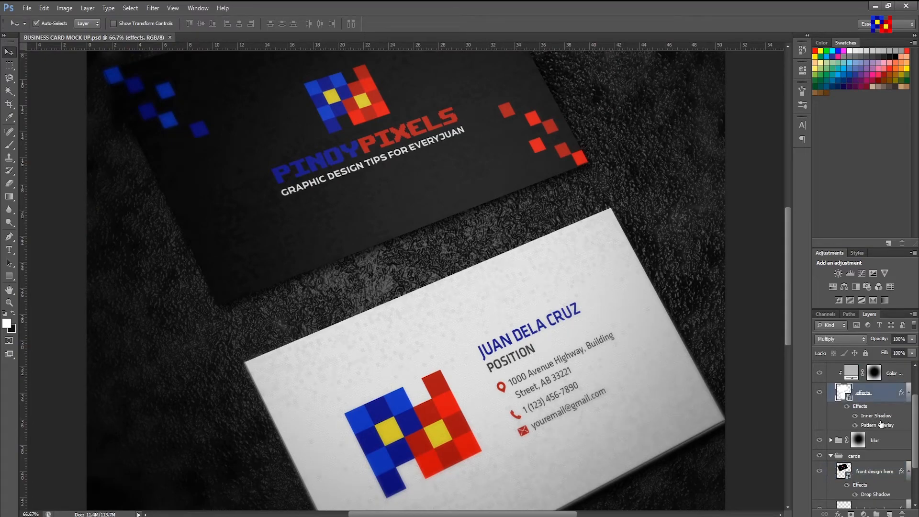
double_click(878, 416)
drag(744, 184, 735, 183)
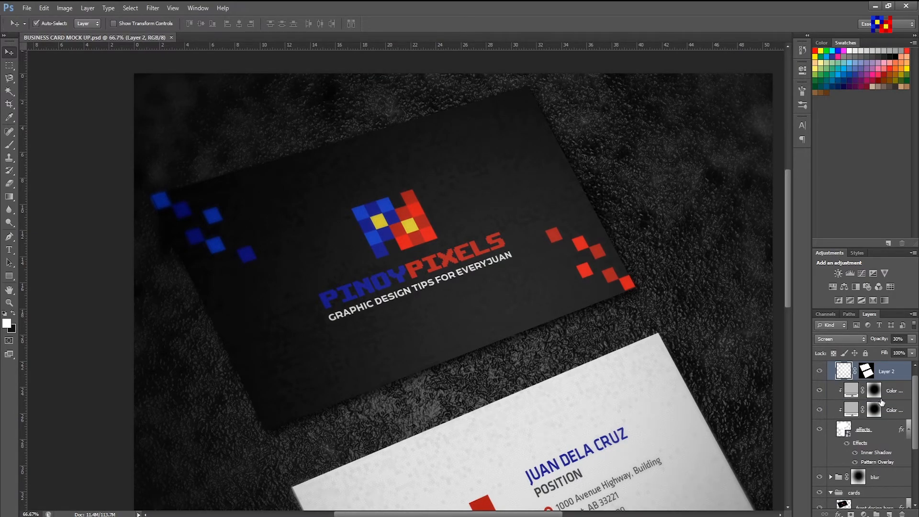
click(890, 397)
click(893, 412)
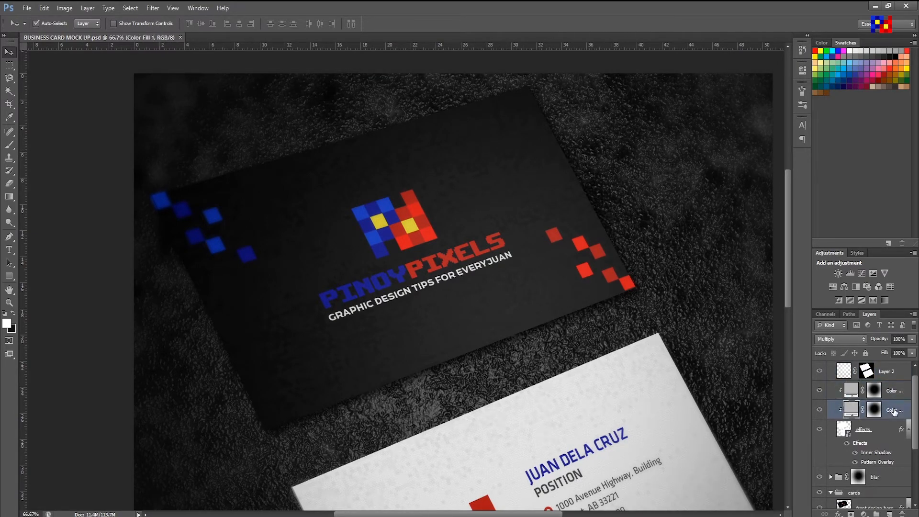
click(886, 372)
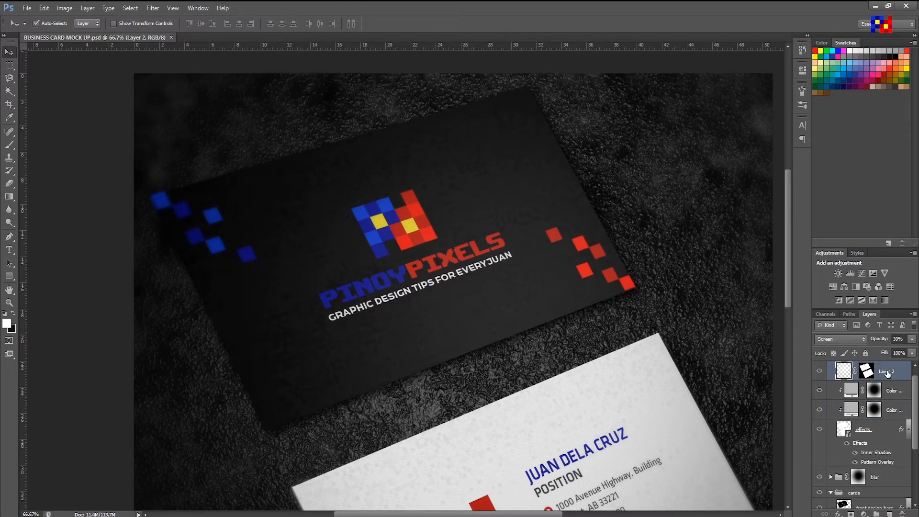
Step: Collapse the effects group and target the blur group's layer mask for editing
click(885, 430)
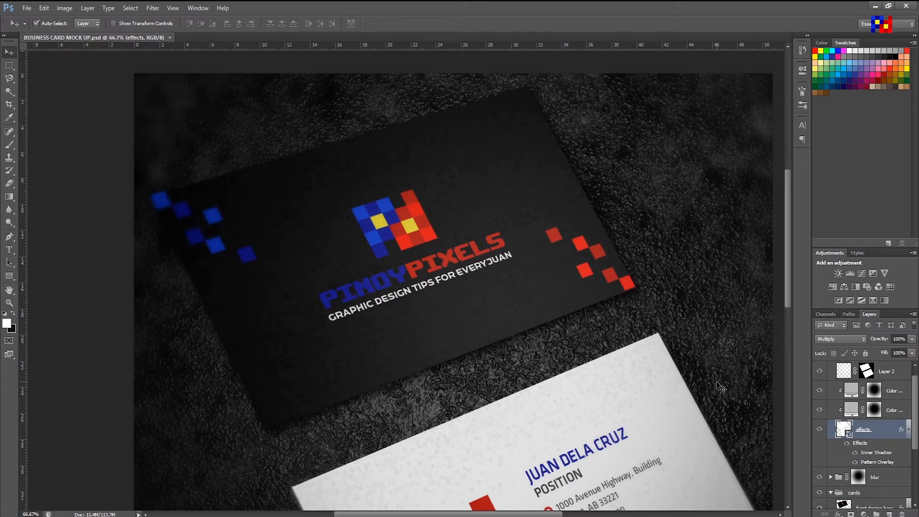
key(ctrl+minus)
drag(660, 382, 682, 290)
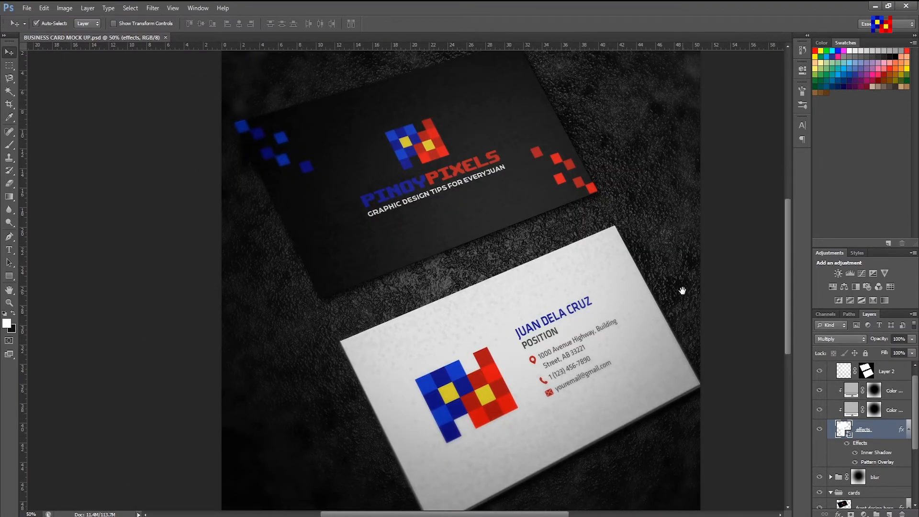
key(ctrl+plus)
drag(693, 361, 626, 216)
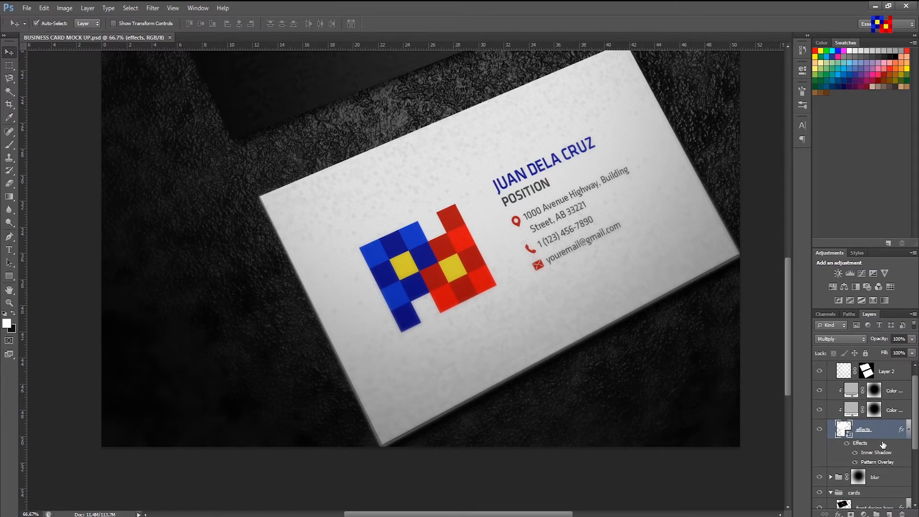
scroll(862, 412, up, 1)
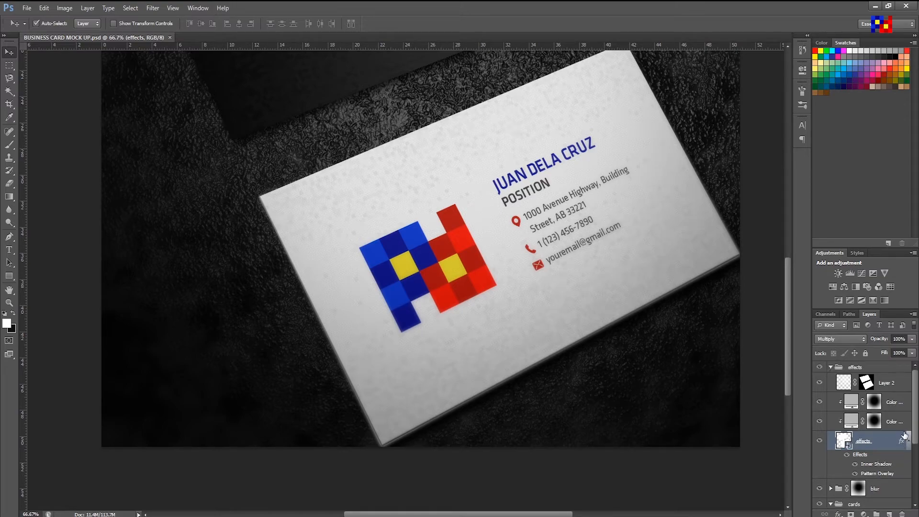
click(831, 367)
click(858, 383)
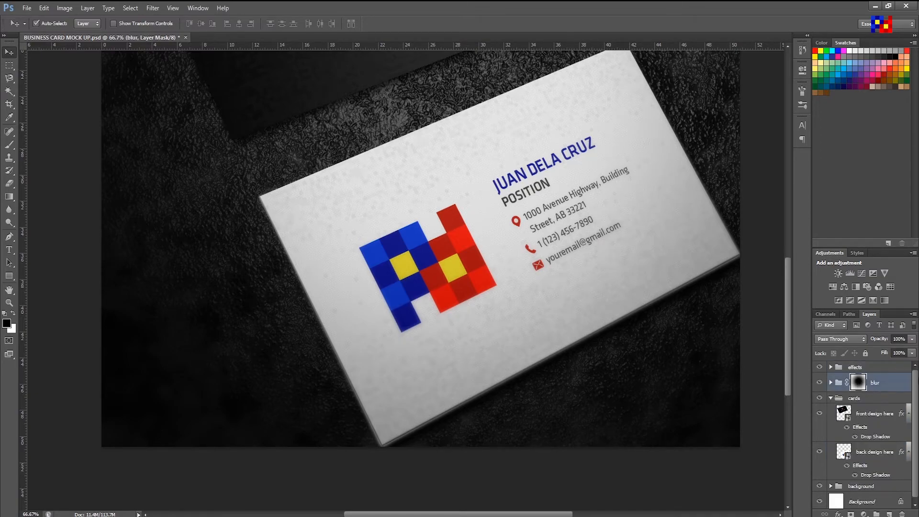
Step: Paint the blur group's mask in black over the back card with a 1400 px brush at 53% opacity, and save the document
key(b)
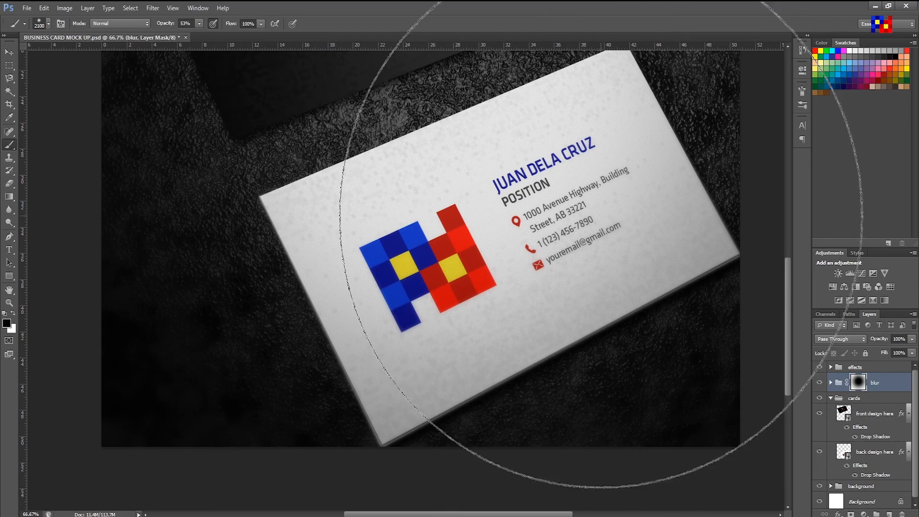
key(bracketleft)
key(bracketleft)
key(bracketleft)
key(bracketleft)
key(bracketleft)
key(bracketleft)
key(bracketleft)
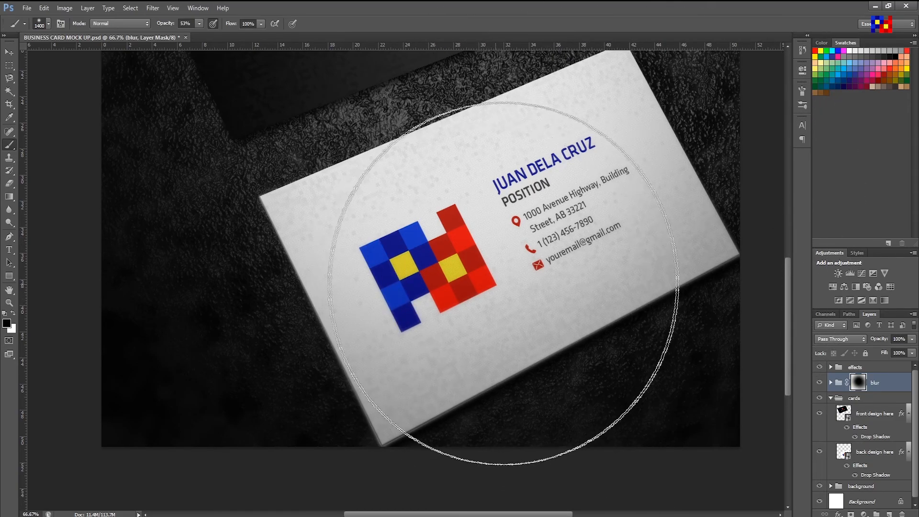
key(ctrl+minus)
key(ctrl+minus)
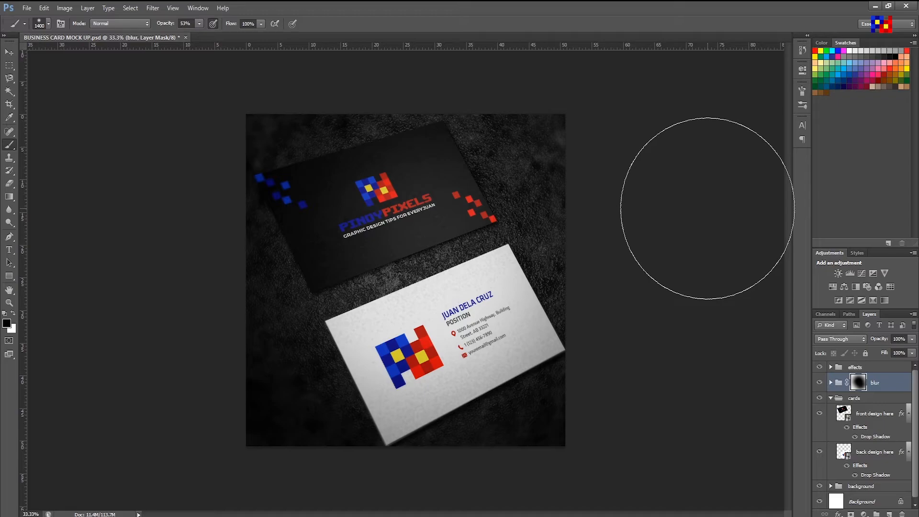
key(ctrl+plus)
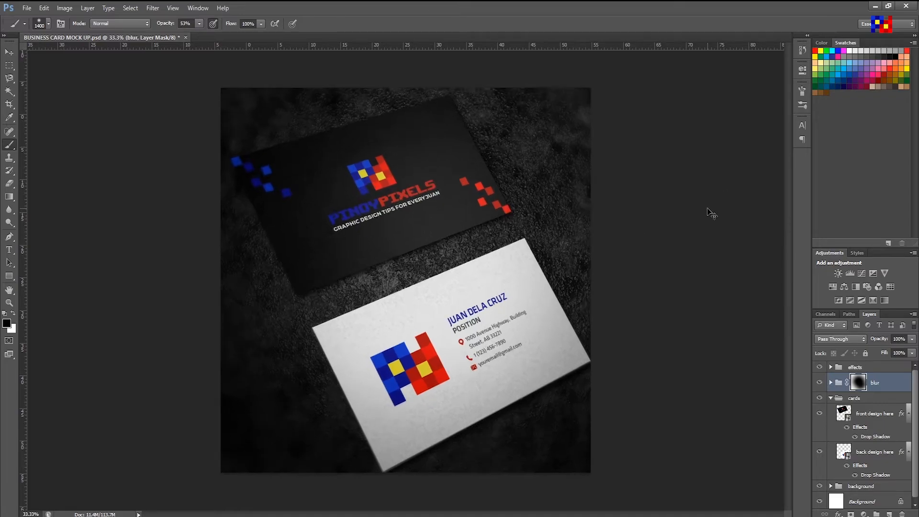
click(12, 54)
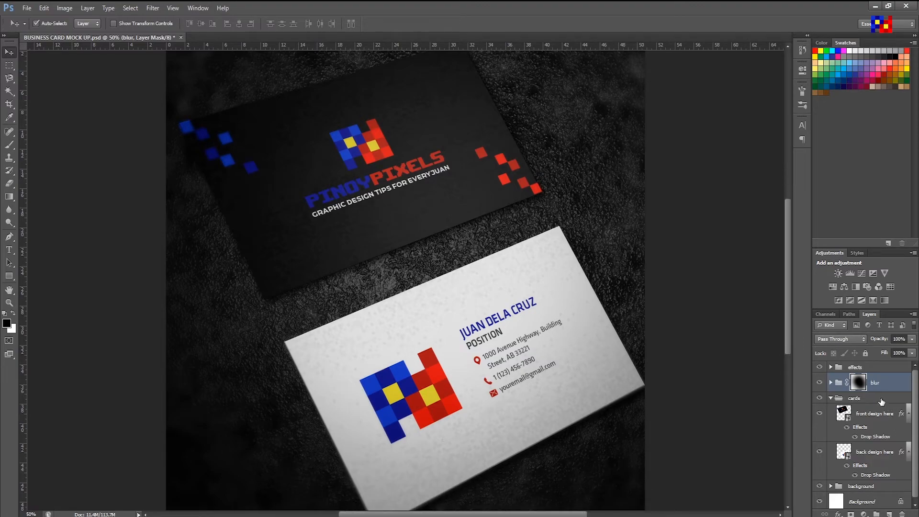
key(ctrl+s)
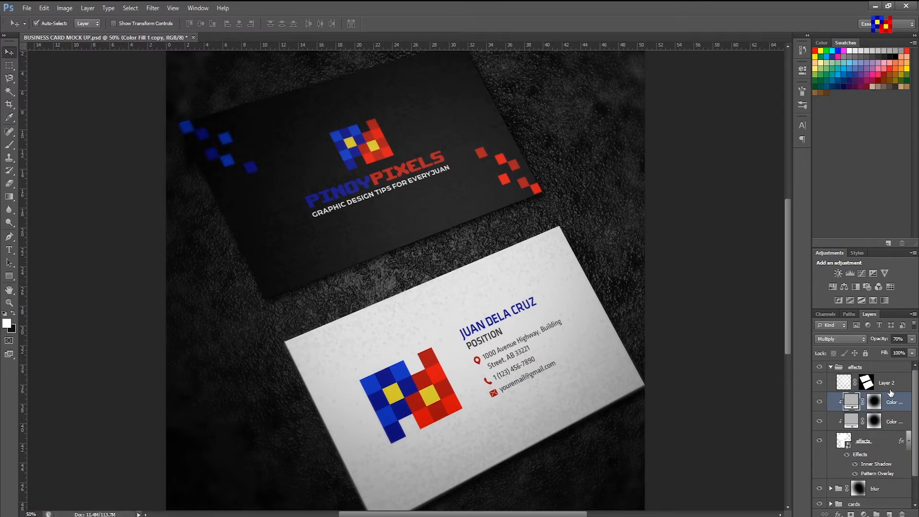
Step: Load Layer 2's mask as a selection and fill it with white on a new layer above Layer 2
click(886, 383)
ctrl+click(866, 382)
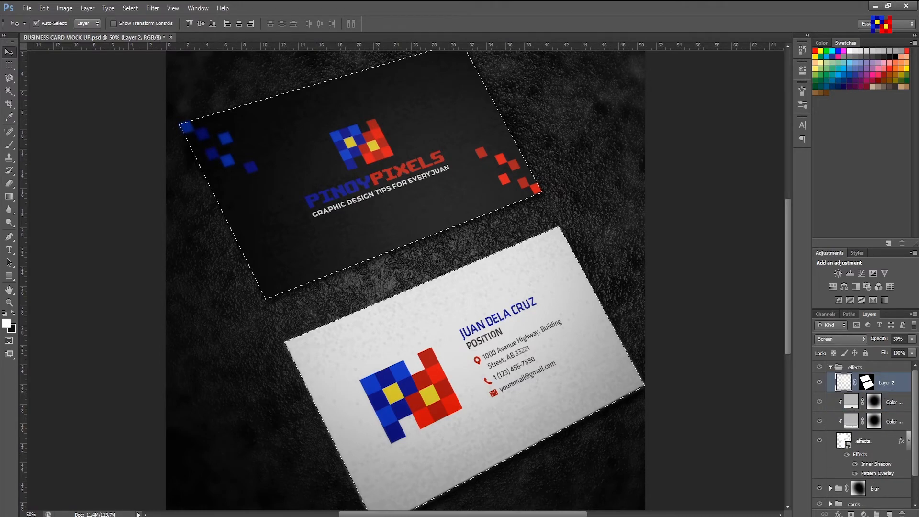
click(889, 514)
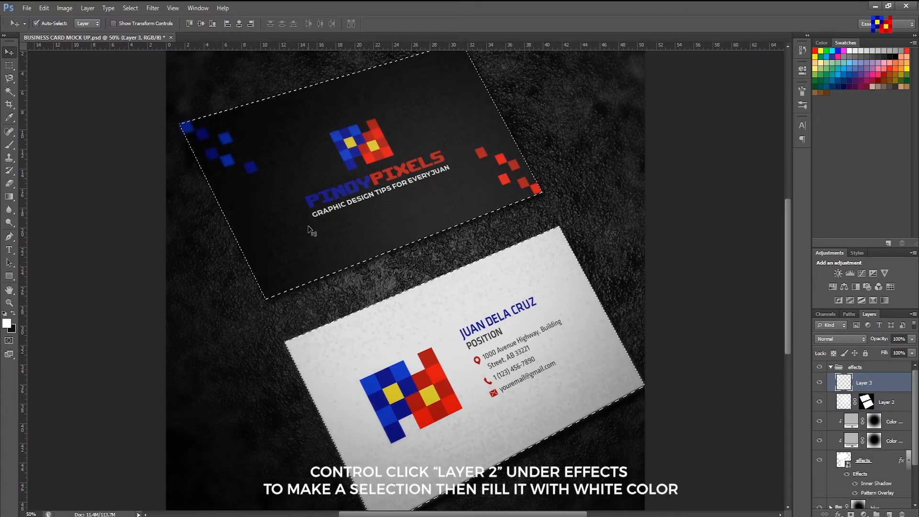
click(10, 197)
click(35, 208)
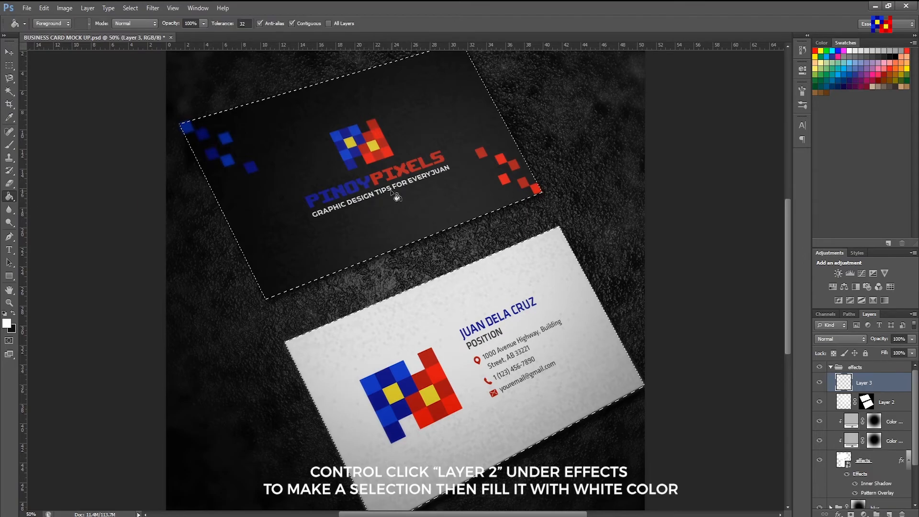
click(392, 192)
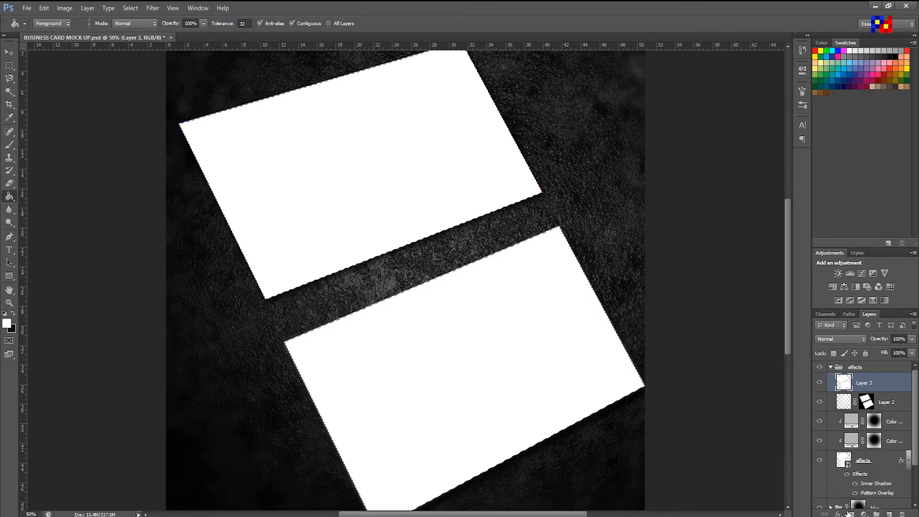
click(911, 339)
drag(912, 350, 847, 358)
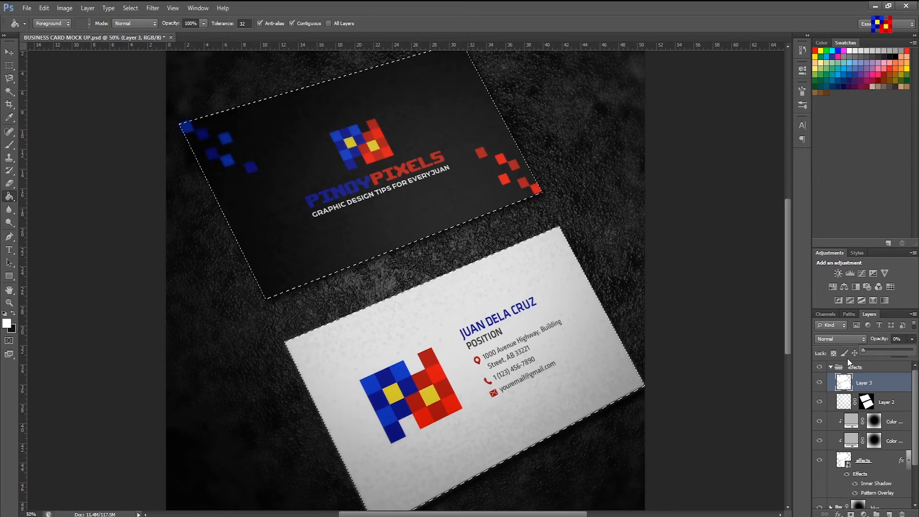
click(838, 514)
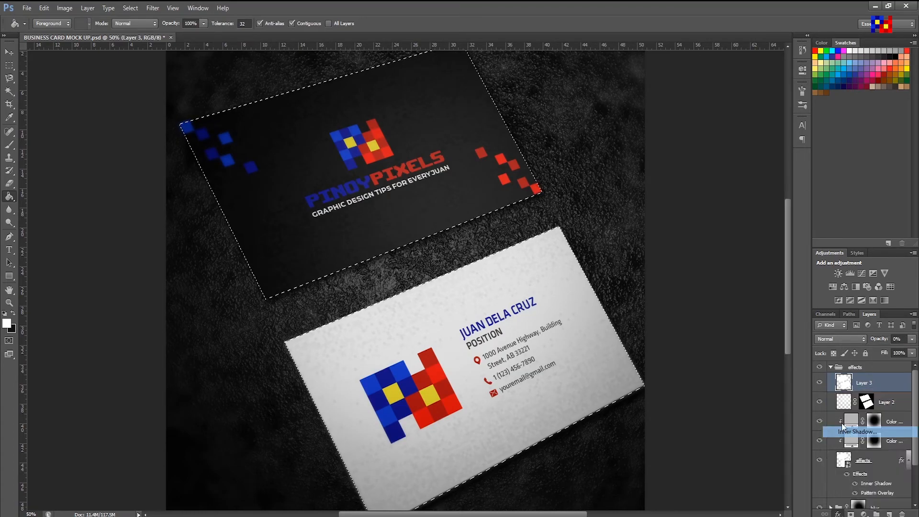
click(912, 338)
drag(865, 350, 912, 350)
click(864, 513)
Step: Deselect the card shapes and add an Inner Shadow to the white-filled layer with Use Global Light turned off
key(ctrl+d)
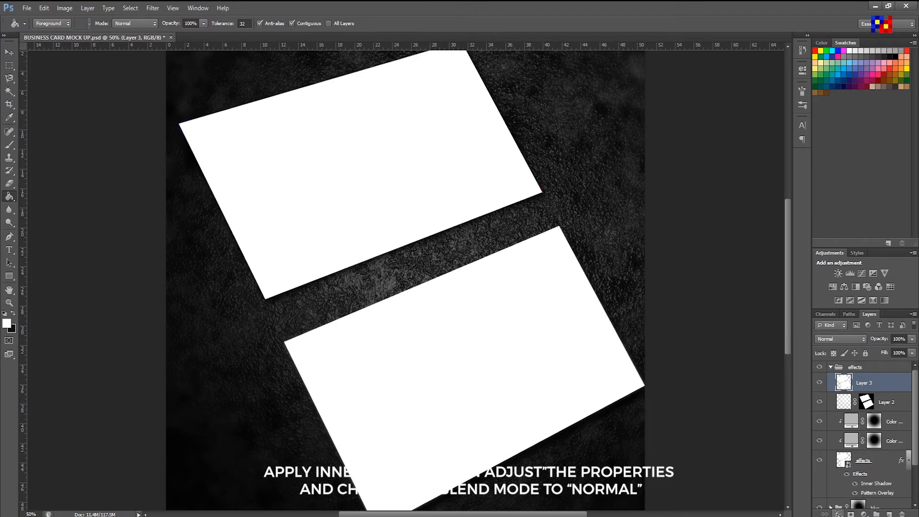
right_click(862, 481)
click(857, 429)
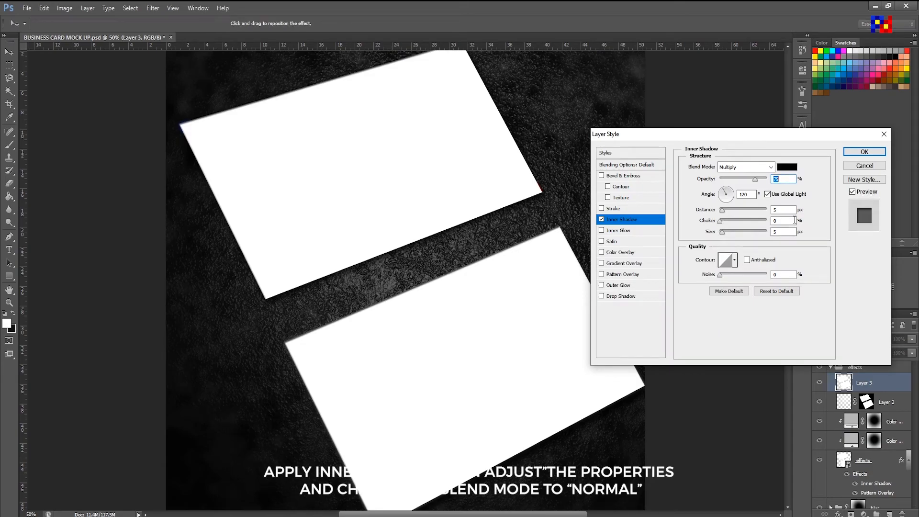
click(767, 194)
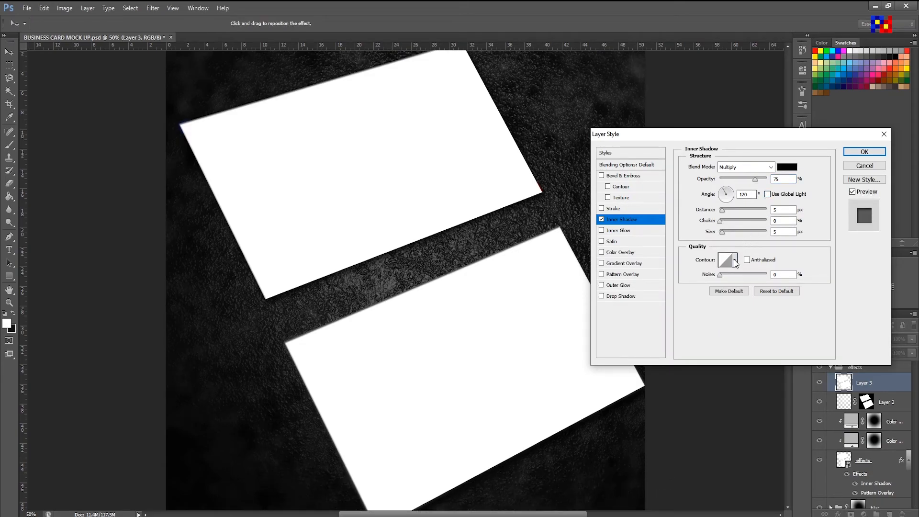
drag(759, 137, 566, 142)
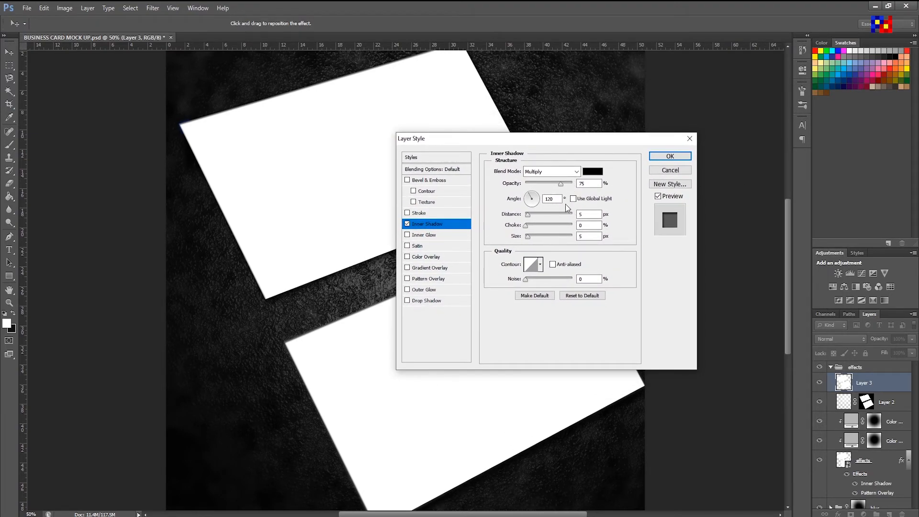
Step: Set the Inner Shadow to 95% opacity, an angle of -149°, 10 px distance and 1 px size
click(535, 204)
drag(577, 140, 675, 115)
drag(660, 160, 668, 160)
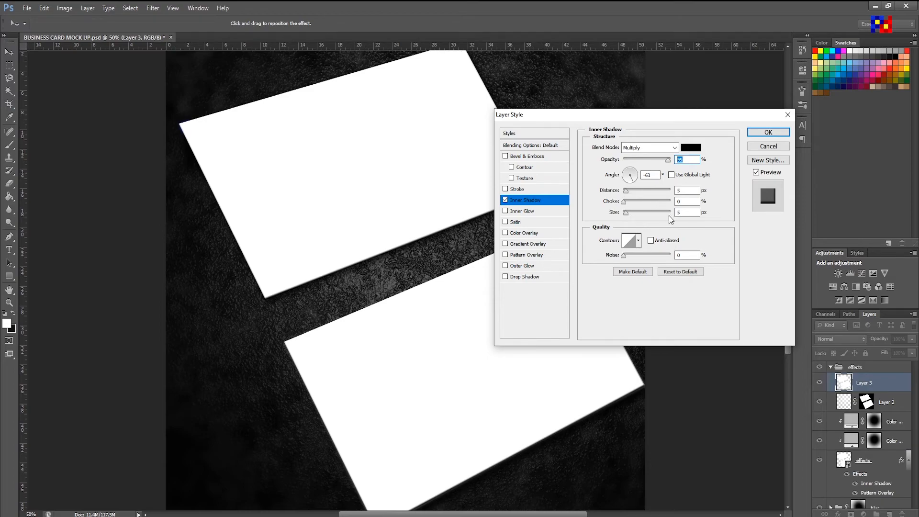
drag(625, 213, 629, 195)
drag(684, 212, 658, 213)
text(1)
click(634, 177)
drag(635, 179, 622, 178)
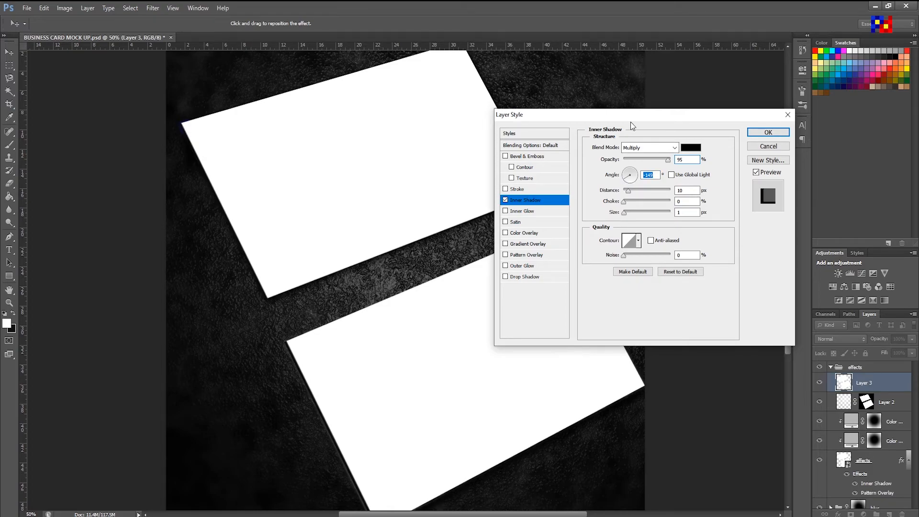
Step: Set the Inner Shadow's opacity to 89%, distance to 5 px and angle to -115°, and apply the style
drag(630, 119, 712, 176)
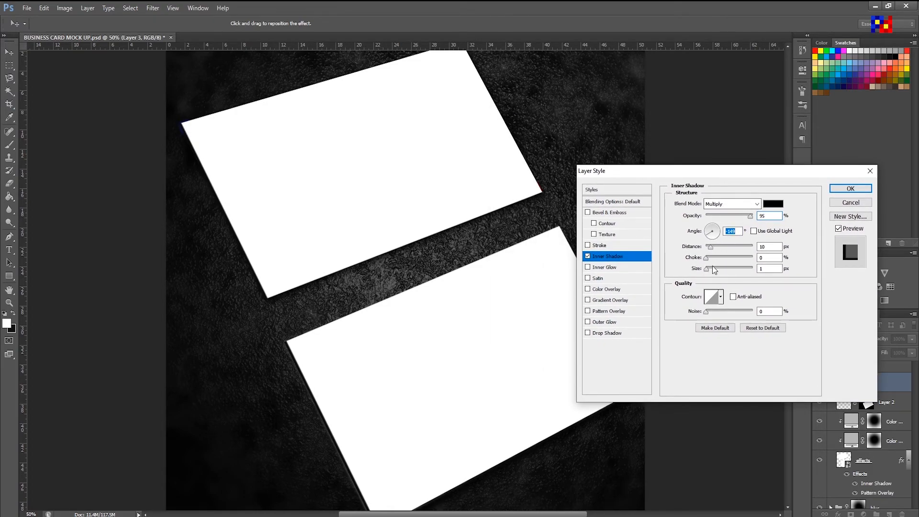
drag(750, 216, 746, 217)
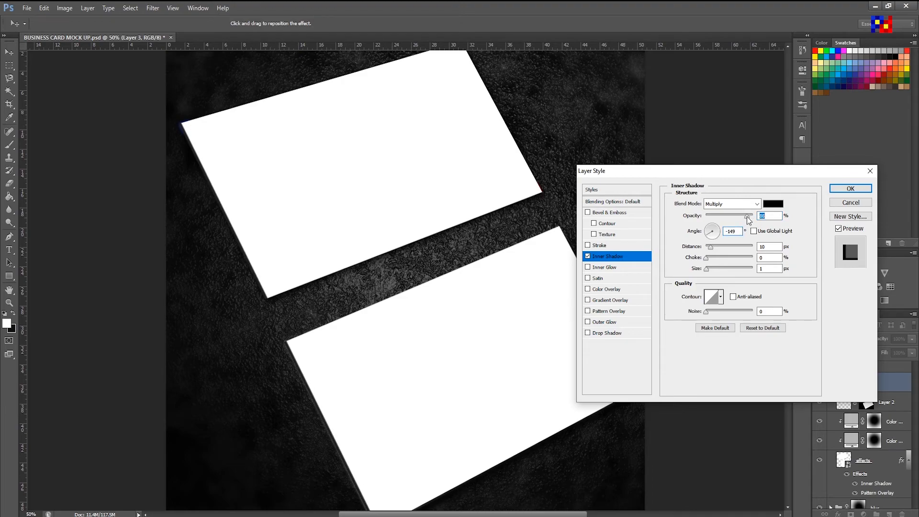
double_click(765, 247)
text(3)
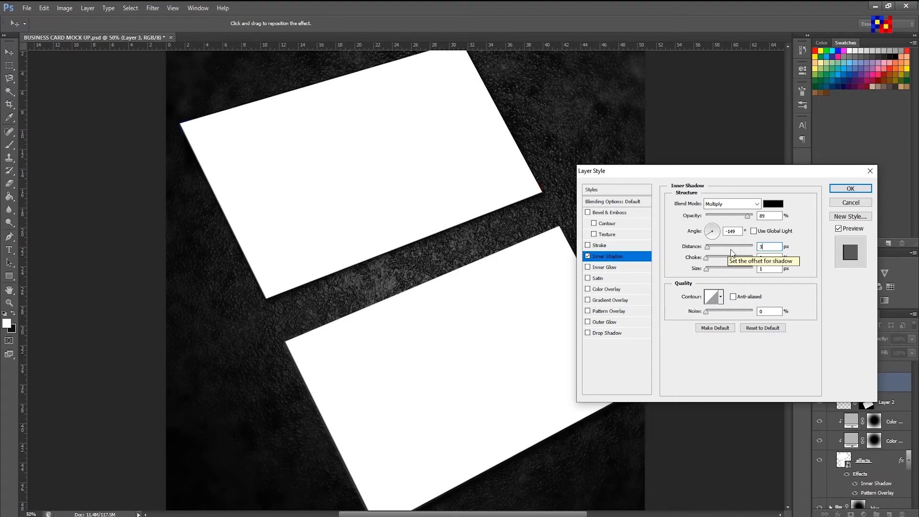
text(5)
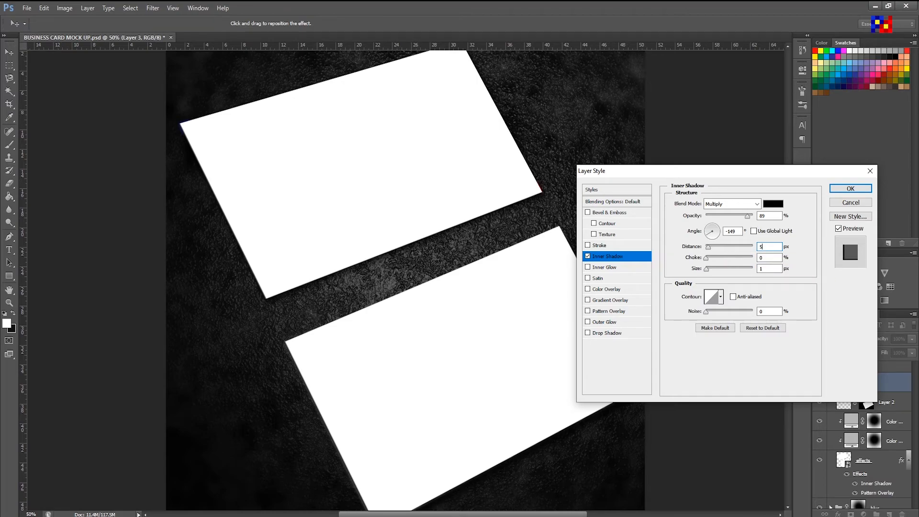
click(709, 240)
click(710, 241)
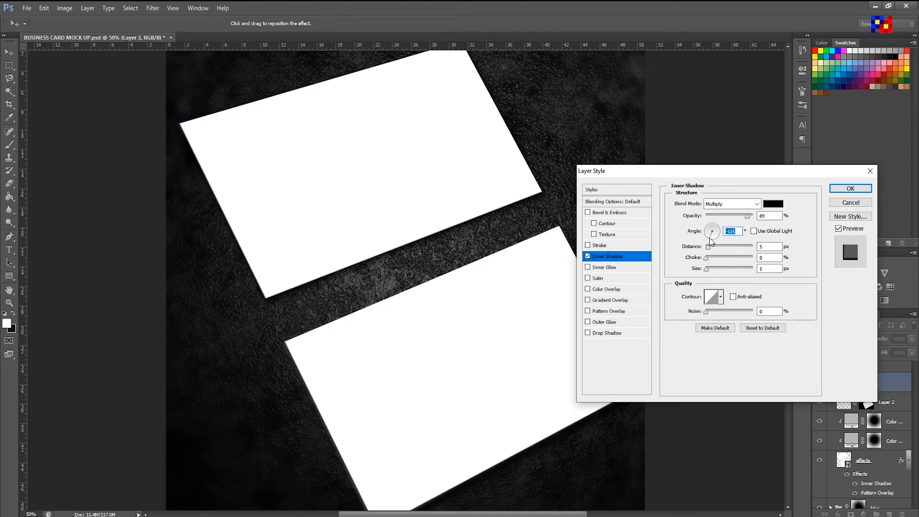
click(850, 188)
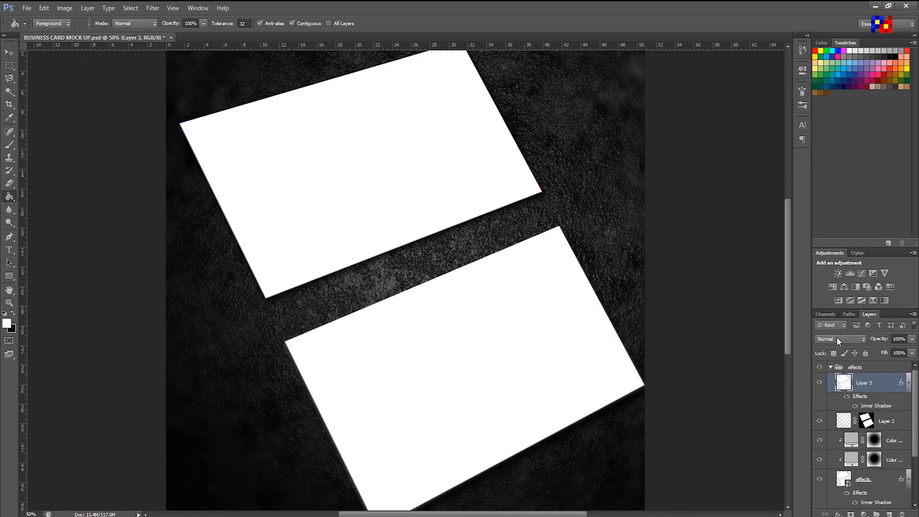
Step: Set the white-filled layer to Multiply blending at 67% opacity and save the document
click(836, 338)
click(829, 118)
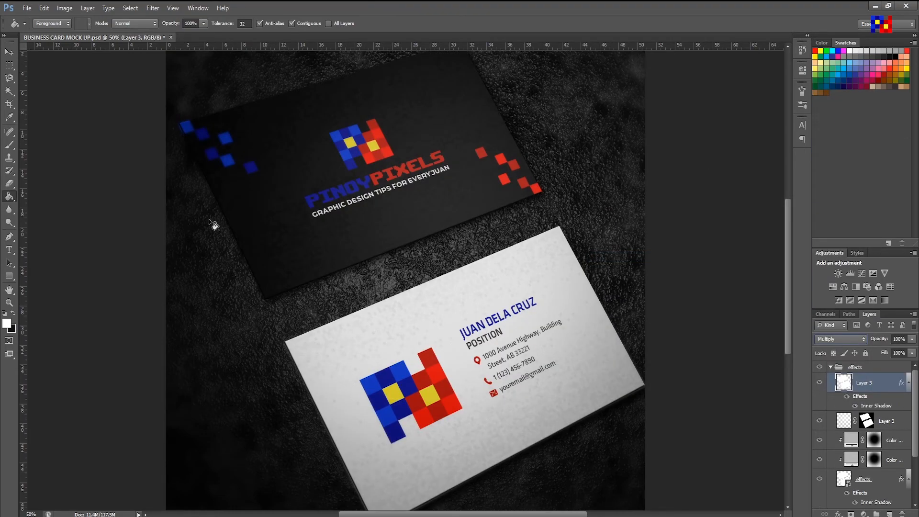
click(911, 353)
drag(787, 351, 796, 385)
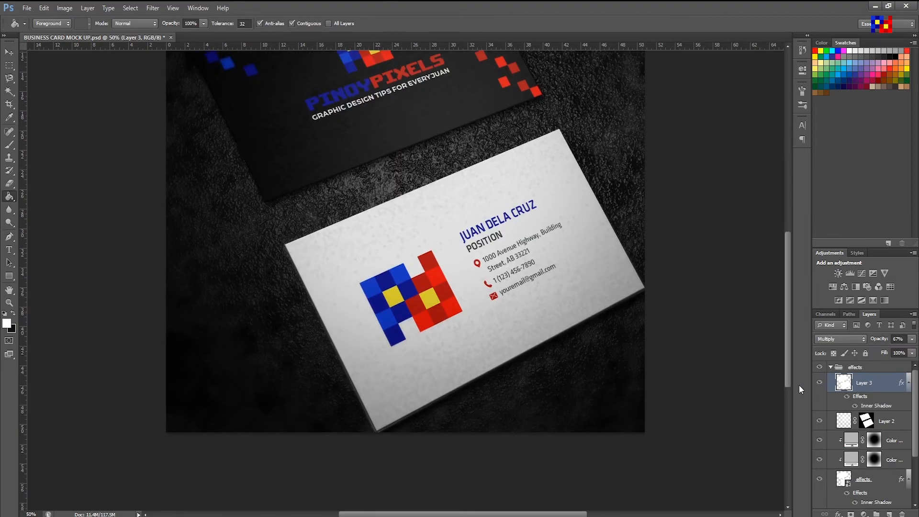
drag(651, 256, 661, 354)
key(ctrl+s)
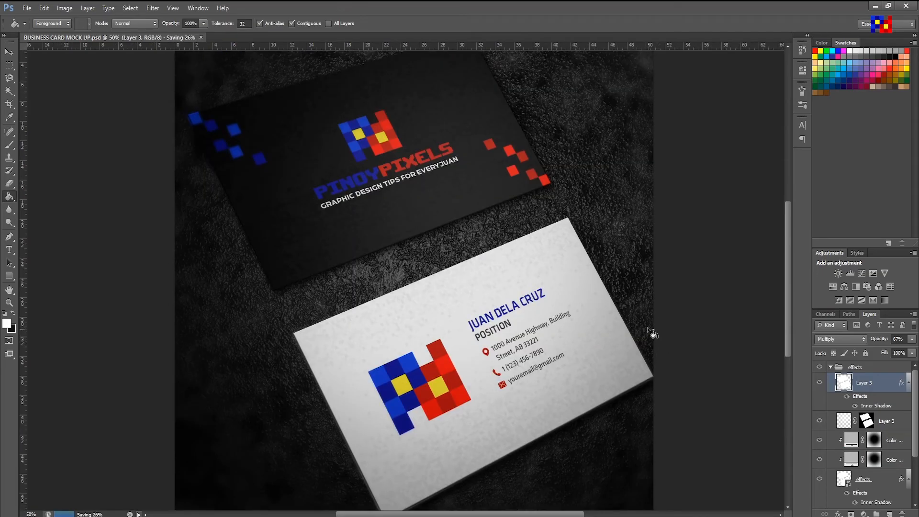
Step: Inspect the edges and shadows of both cards at 100% magnification
key(ctrl+plus)
key(ctrl+plus)
key(ctrl+plus)
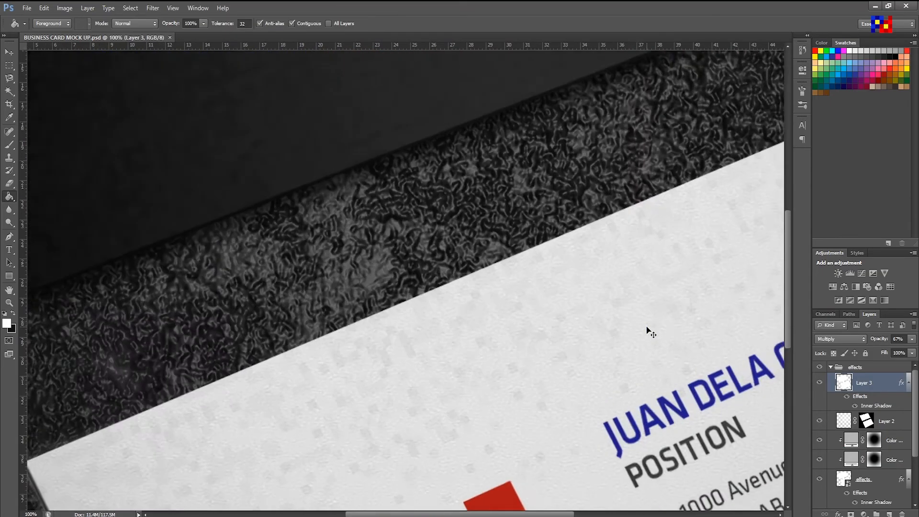
key(ctrl+minus)
drag(472, 262, 591, 433)
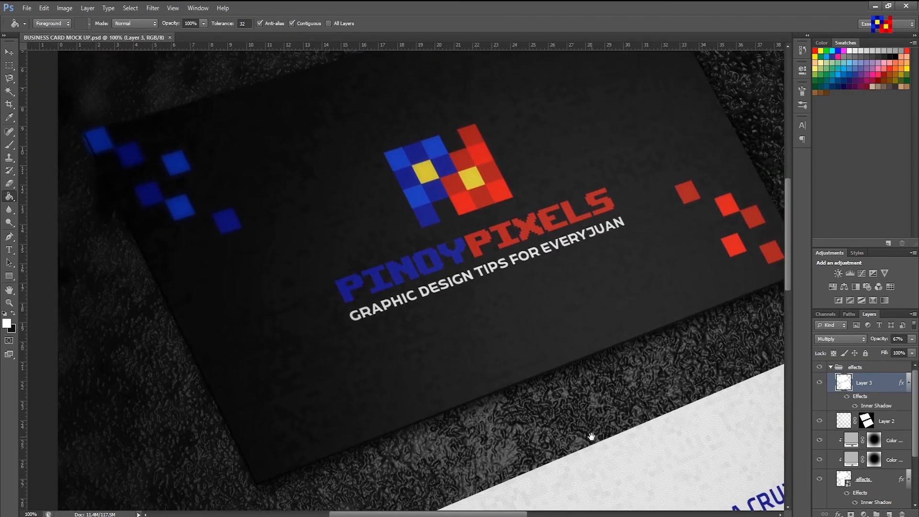
click(578, 389)
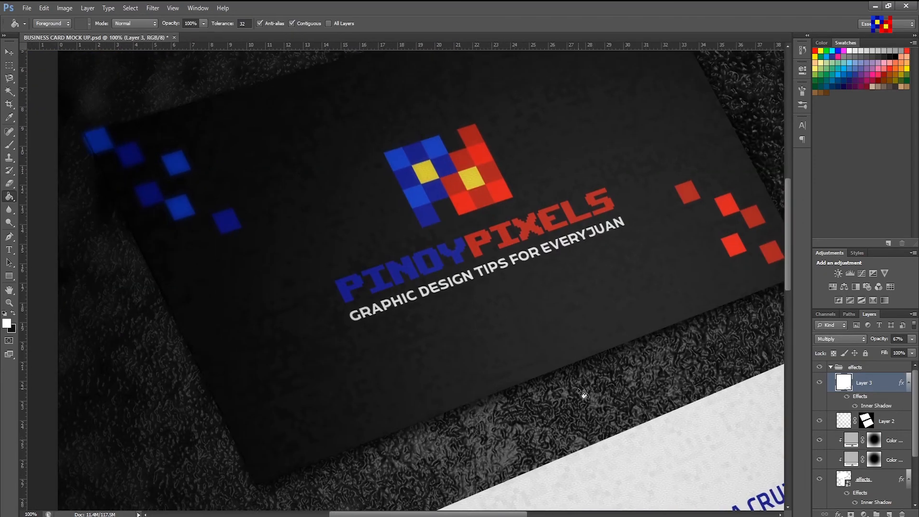
Step: Review the printed designs, texture and edges of the black and white cards at 100% and 50% magnification
key(b)
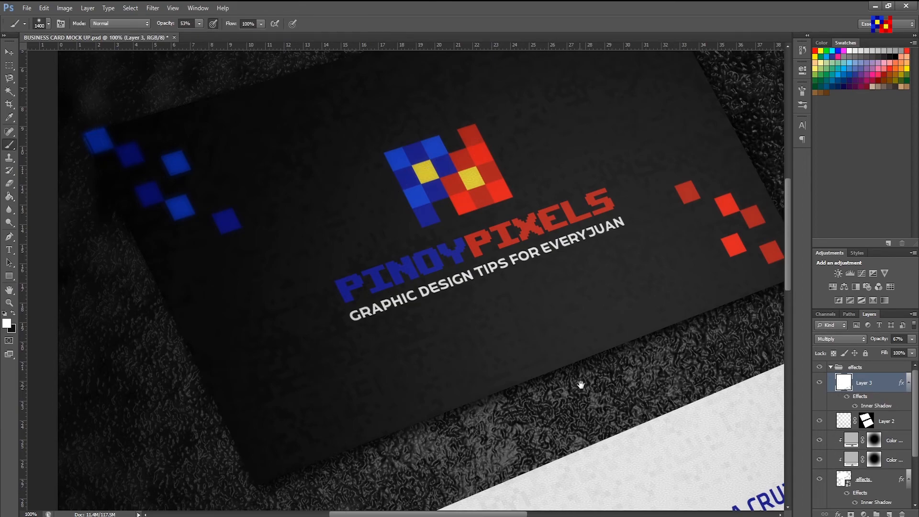
mouse_move(617, 170)
mouse_down()
mouse_move(618, 234)
mouse_move(468, 246)
mouse_move(467, 100)
mouse_up()
drag(529, 394, 517, 145)
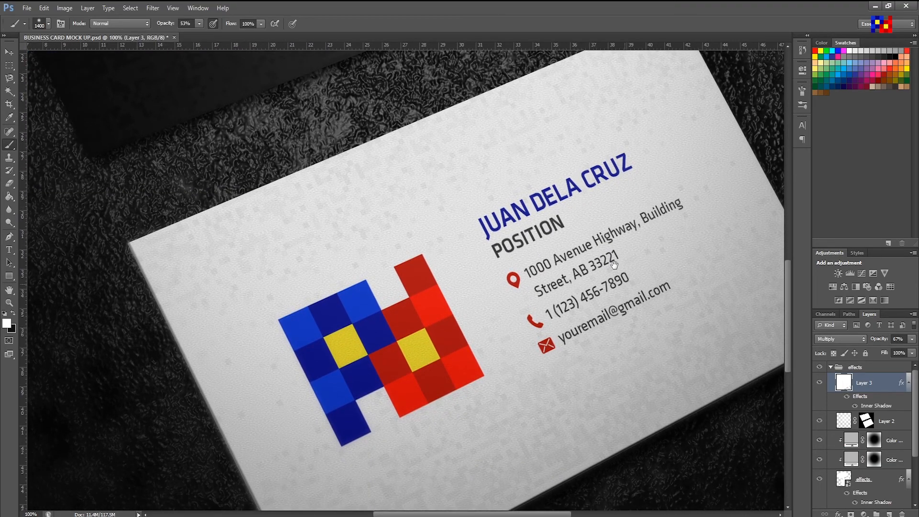
mouse_move(550, 377)
mouse_down()
mouse_move(553, 303)
mouse_move(527, 479)
mouse_up()
key(ctrl+minus)
key(ctrl+minus)
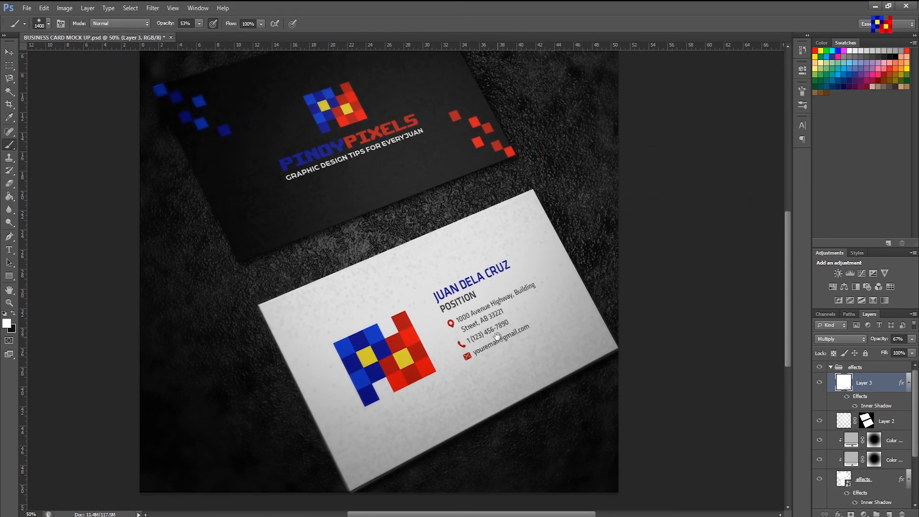
drag(497, 337, 533, 371)
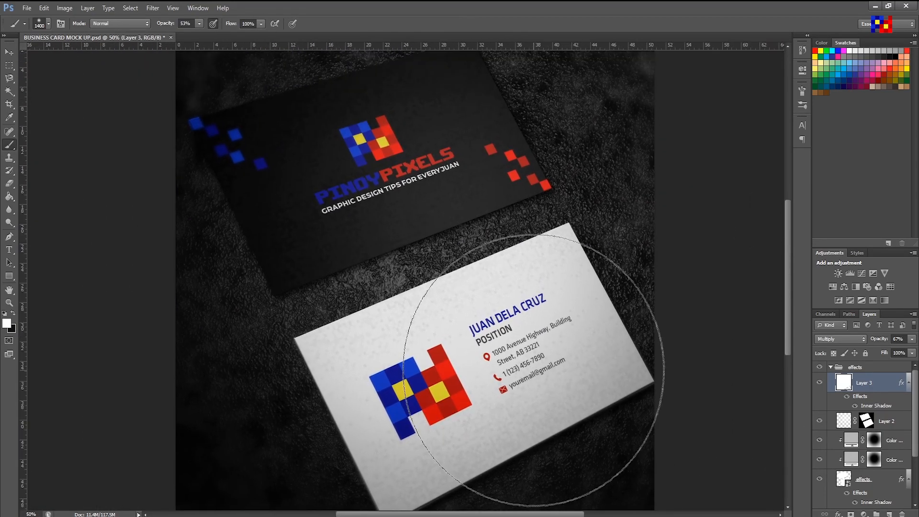
Step: Switch to the Move tool and save the finished business card mock-up document
key(ctrl+minus)
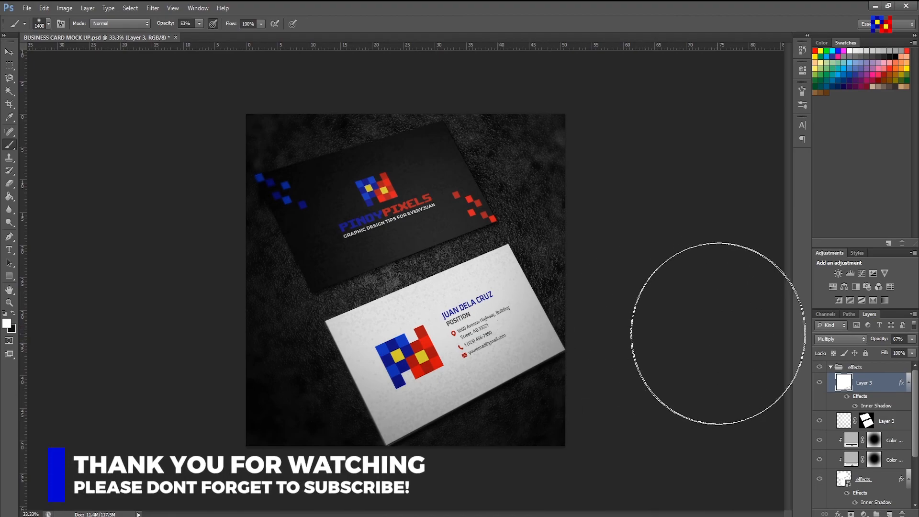
click(10, 53)
key(ctrl+s)
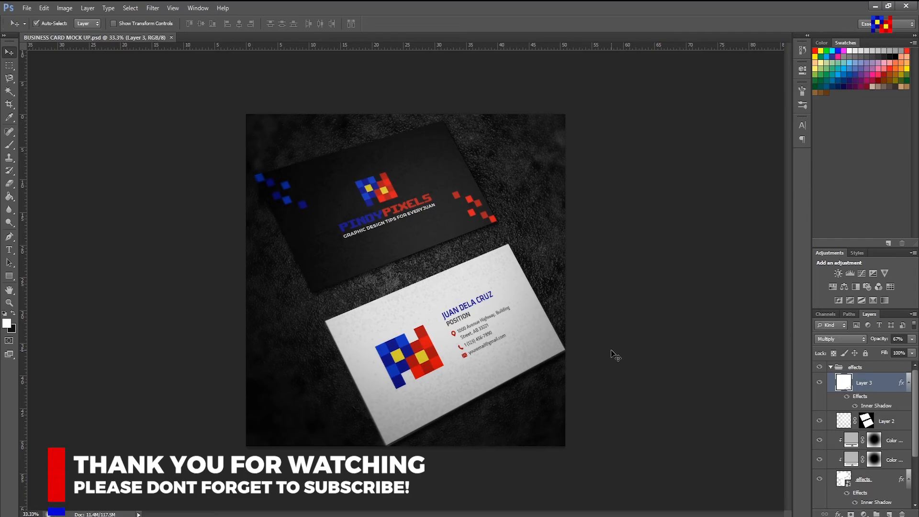